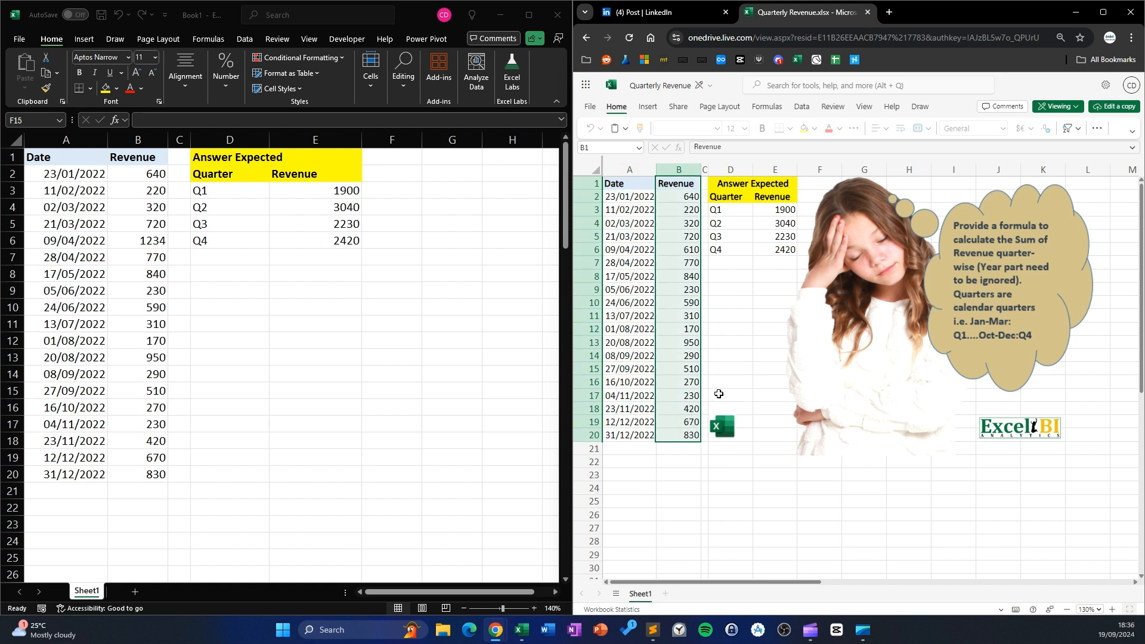
- Examine the expected quarterly answers and the date column in the challenge workbook, and the matching data in the local workbook
{"action": "left_click", "coordinate": [739, 213]}
{"action": "left_click", "coordinate": [731, 225]}
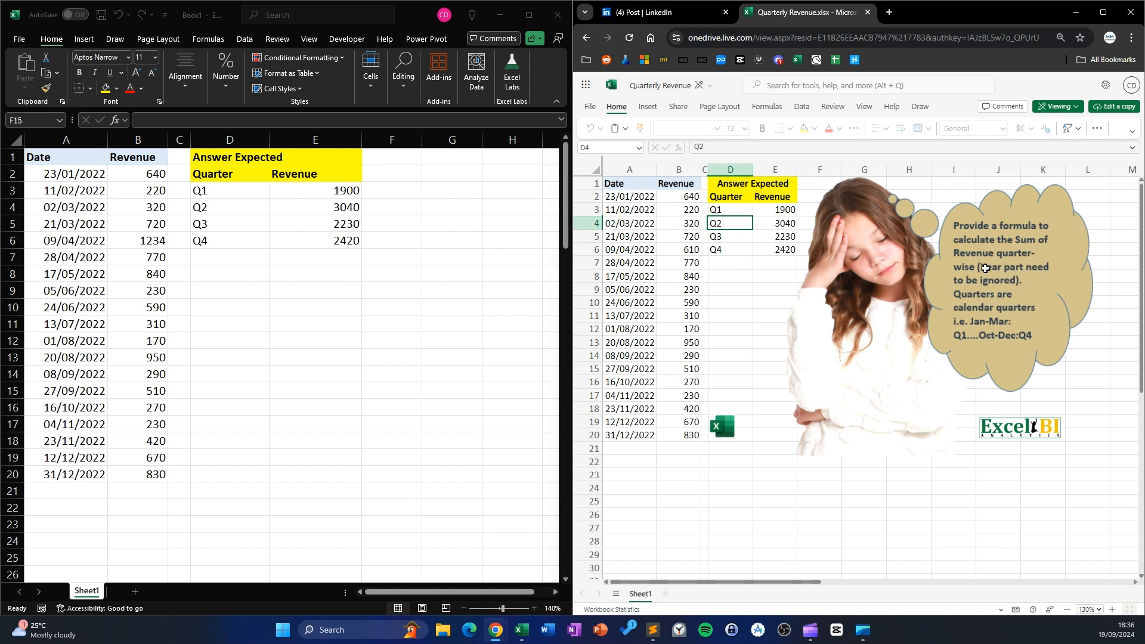
{"action": "left_click_drag", "start_coordinate": [639, 194], "coordinate": [634, 439]}
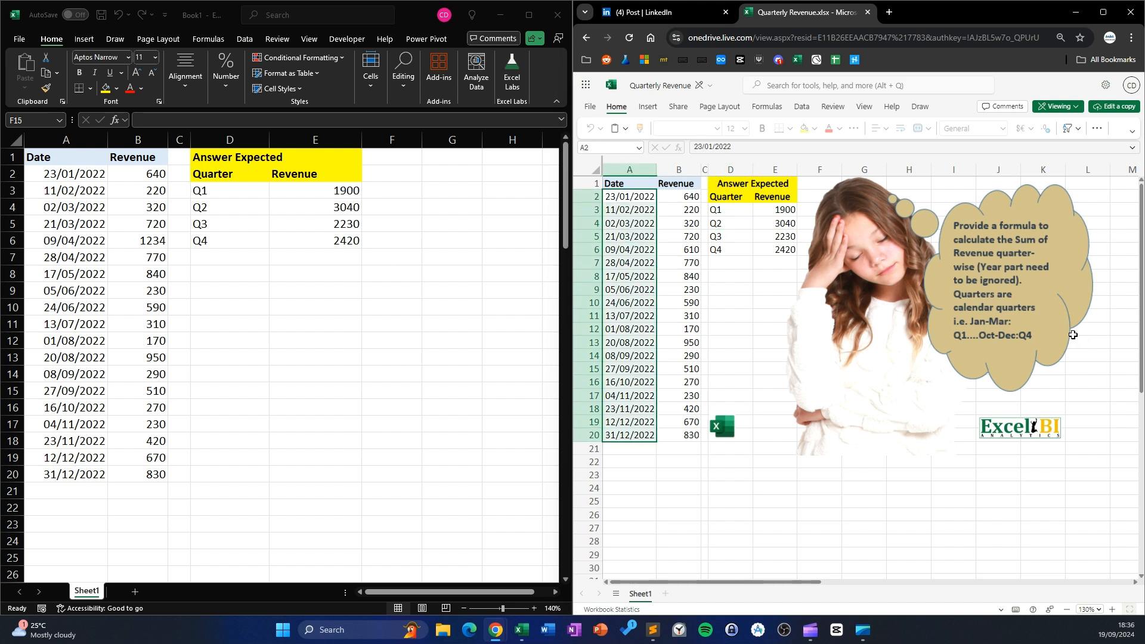
{"action": "left_click", "coordinate": [420, 291]}
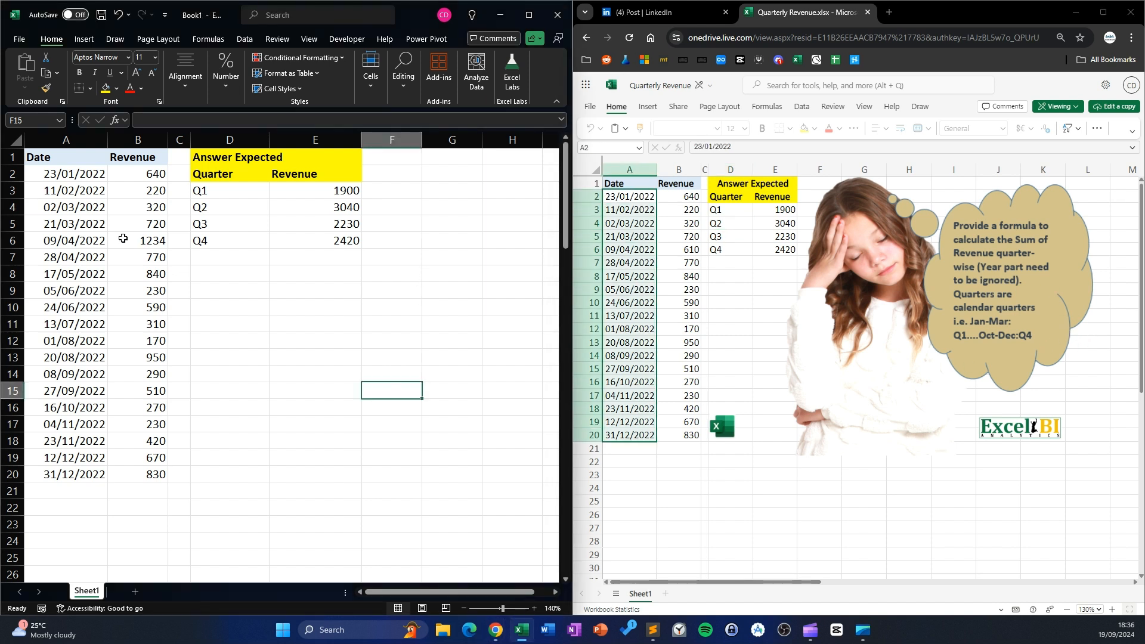
{"action": "left_click", "coordinate": [85, 179]}
{"action": "left_click_drag", "start_coordinate": [101, 304], "coordinate": [109, 301]}
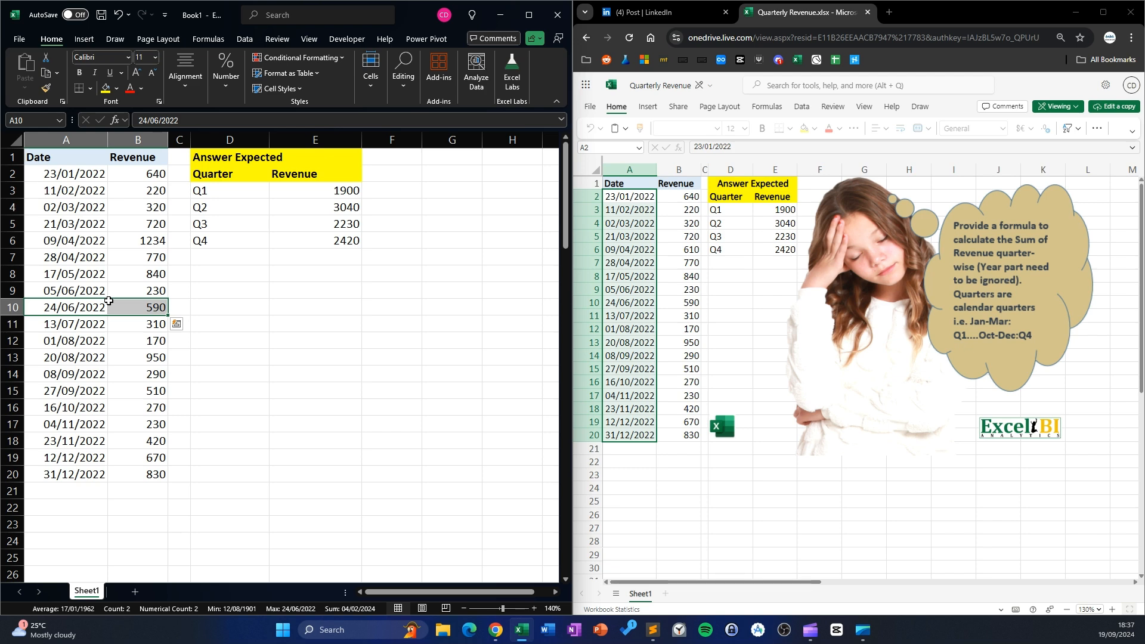
- Insert a PivotTable from the Date and Revenue data in A1:B20, placed on the existing worksheet at D8
{"action": "key", "text": "ctrl+a"}
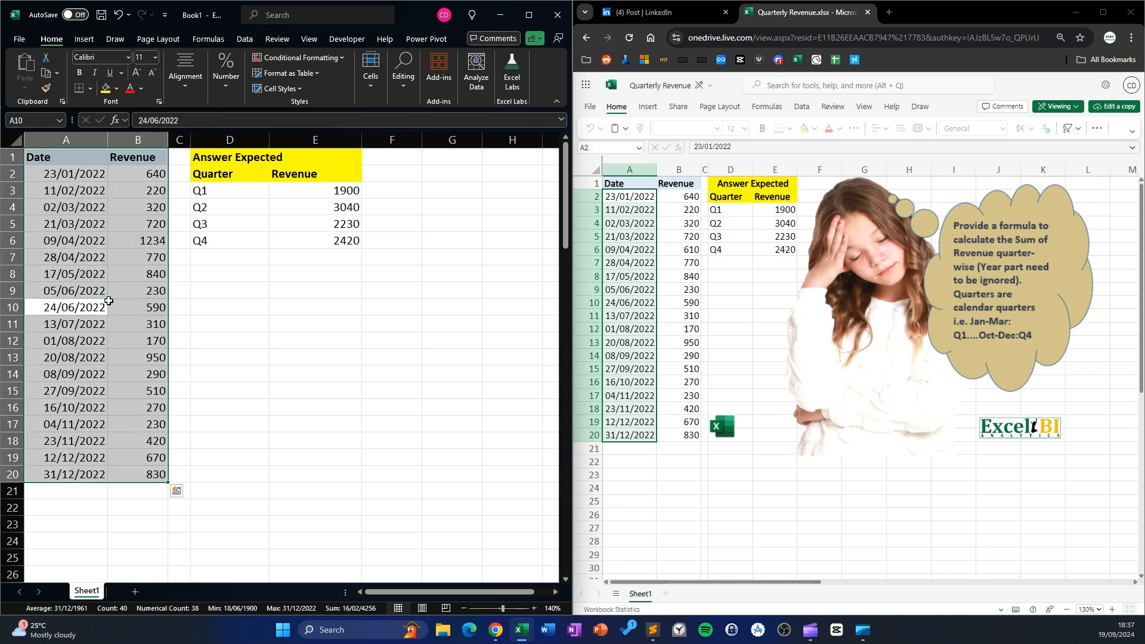
{"action": "key", "text": "alt"}
{"action": "key", "text": "n"}
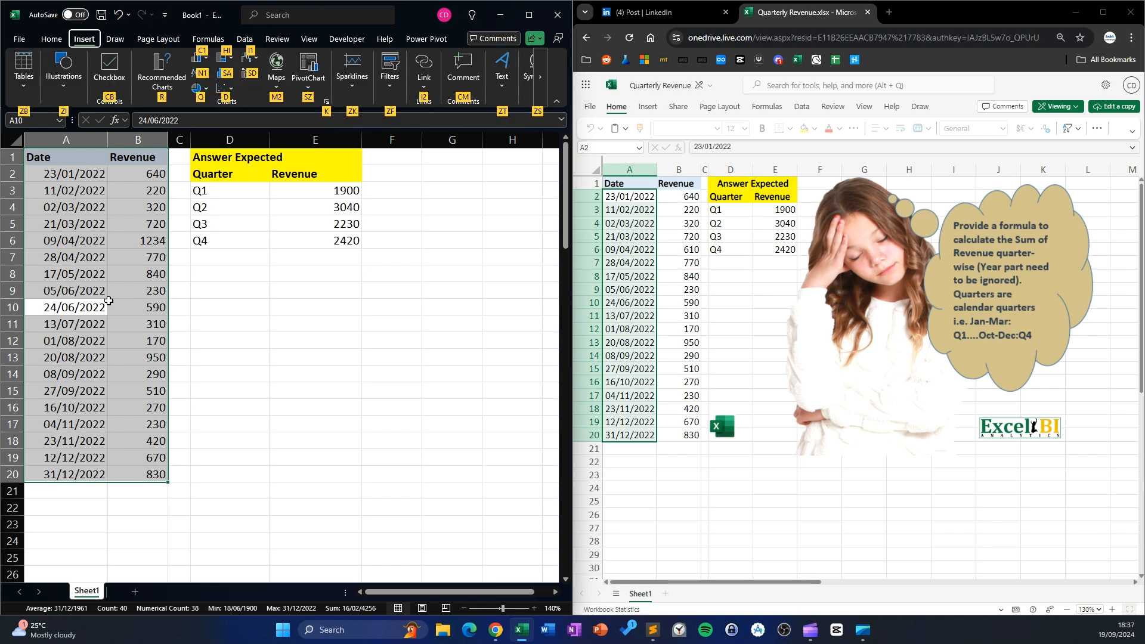
{"action": "key", "text": "z"}
{"action": "key", "text": "b"}
{"action": "key", "text": "v"}
{"action": "key", "text": "t"}
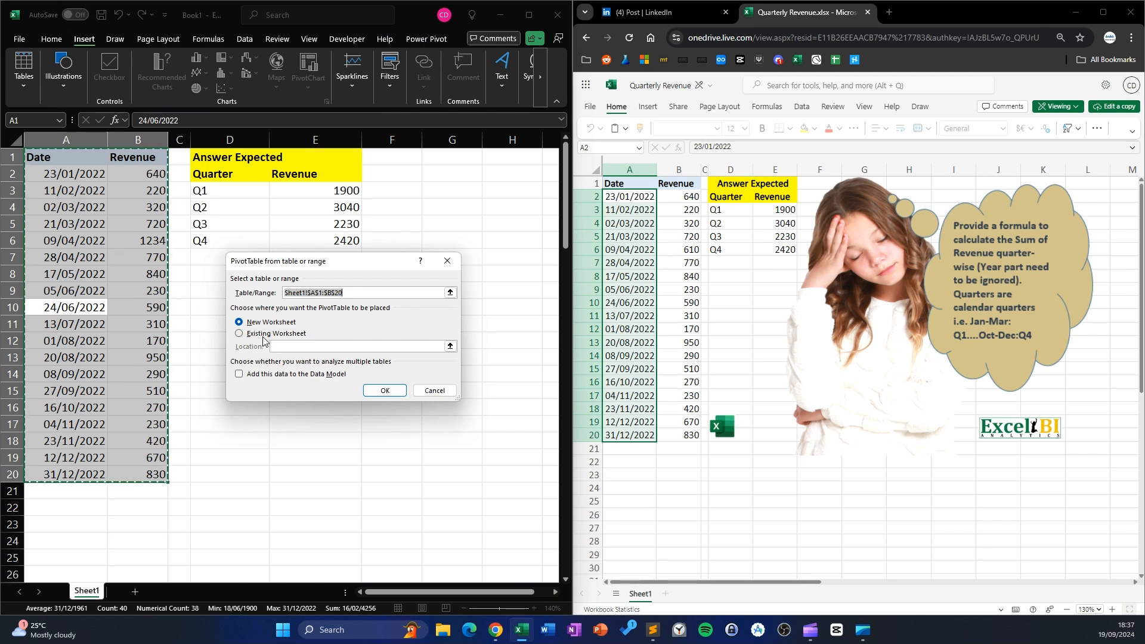
{"action": "key", "text": "alt+e"}
{"action": "left_click", "coordinate": [211, 275]}
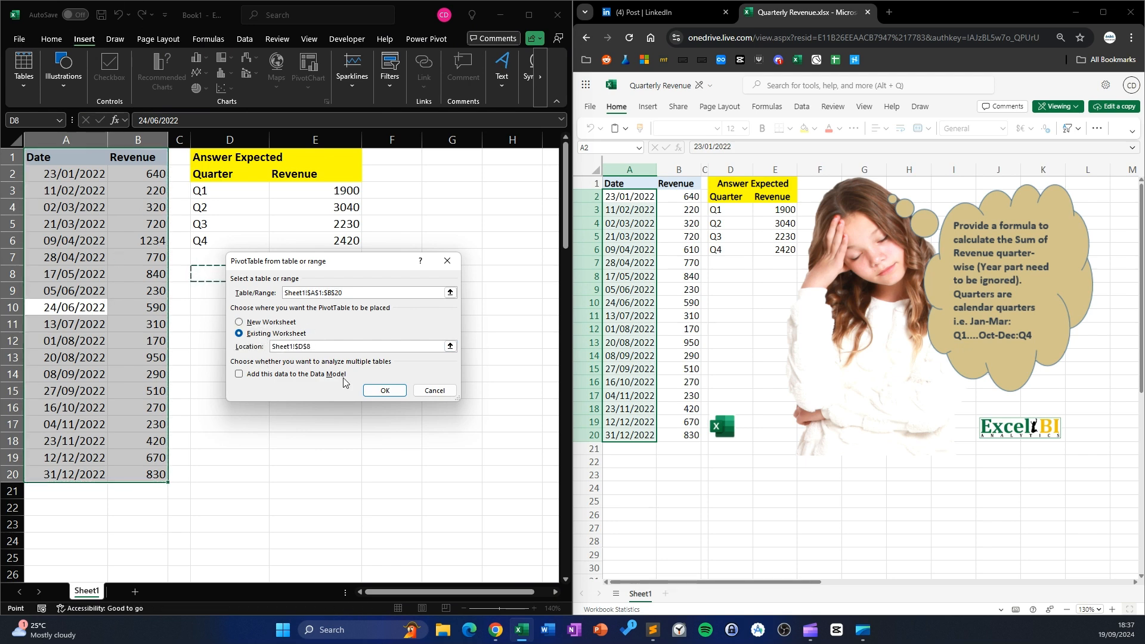
{"action": "left_click", "coordinate": [386, 391]}
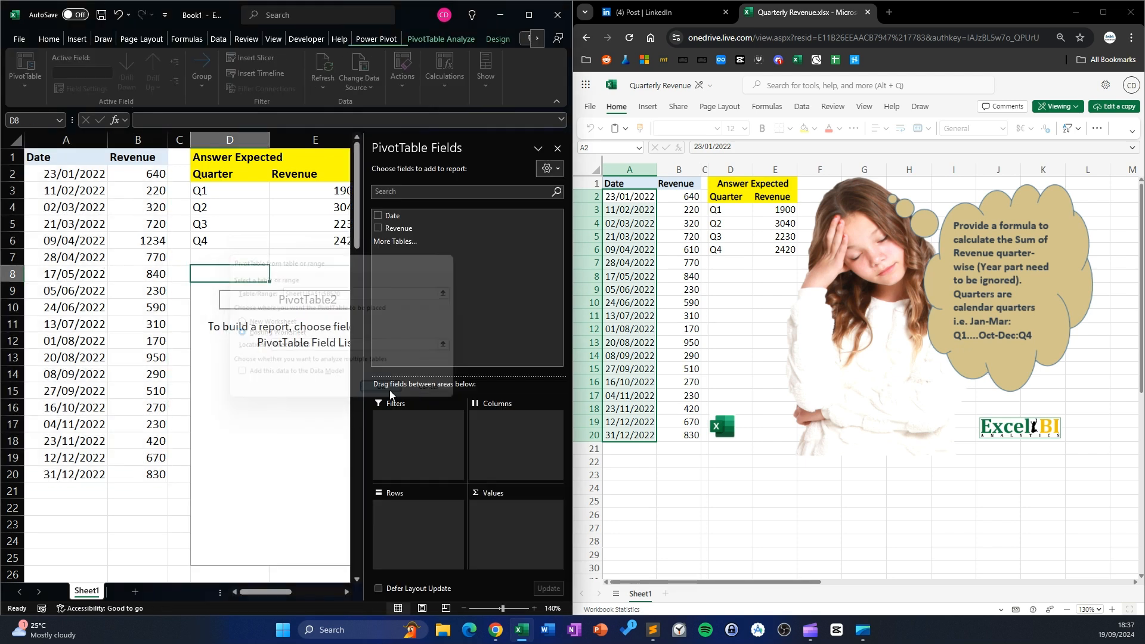
- Add Date and Revenue to the PivotTable and group the dates by Quarters only
{"action": "left_click", "coordinate": [378, 216]}
{"action": "left_click", "coordinate": [378, 228]}
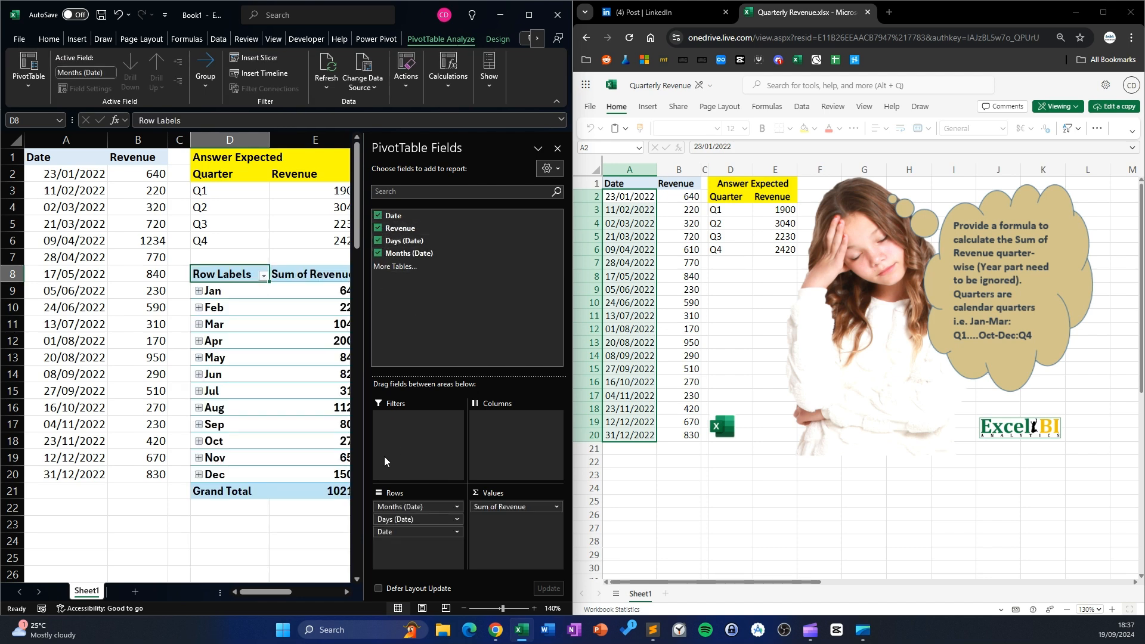
{"action": "right_click", "coordinate": [229, 342]}
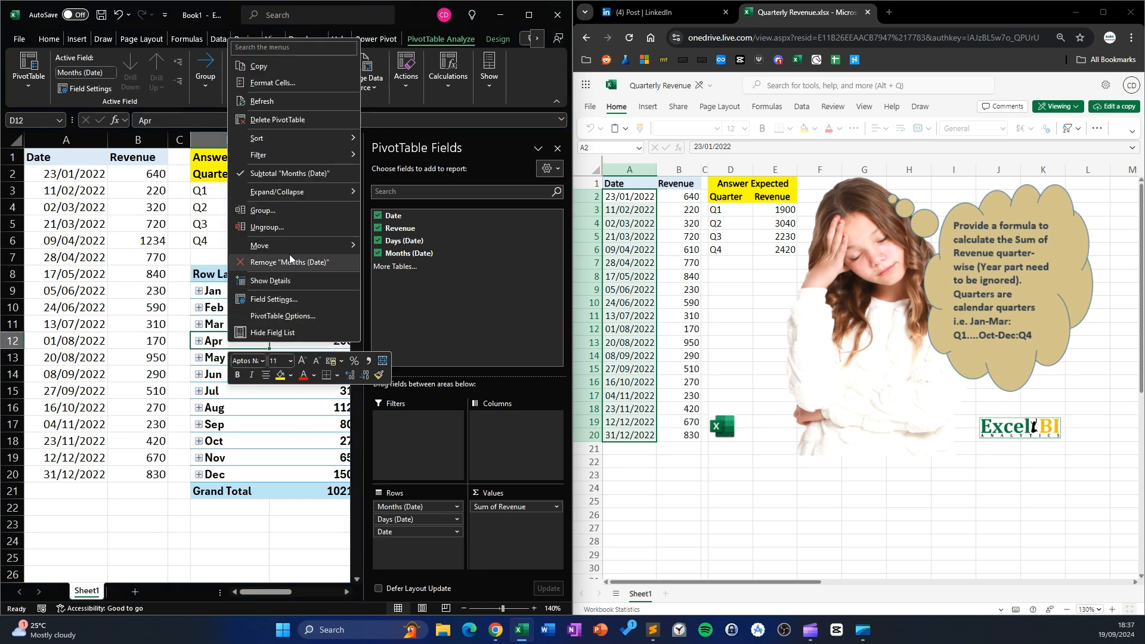
{"action": "left_click", "coordinate": [274, 210]}
{"action": "left_click", "coordinate": [256, 213]}
{"action": "left_click", "coordinate": [257, 228]}
{"action": "left_click", "coordinate": [257, 221]}
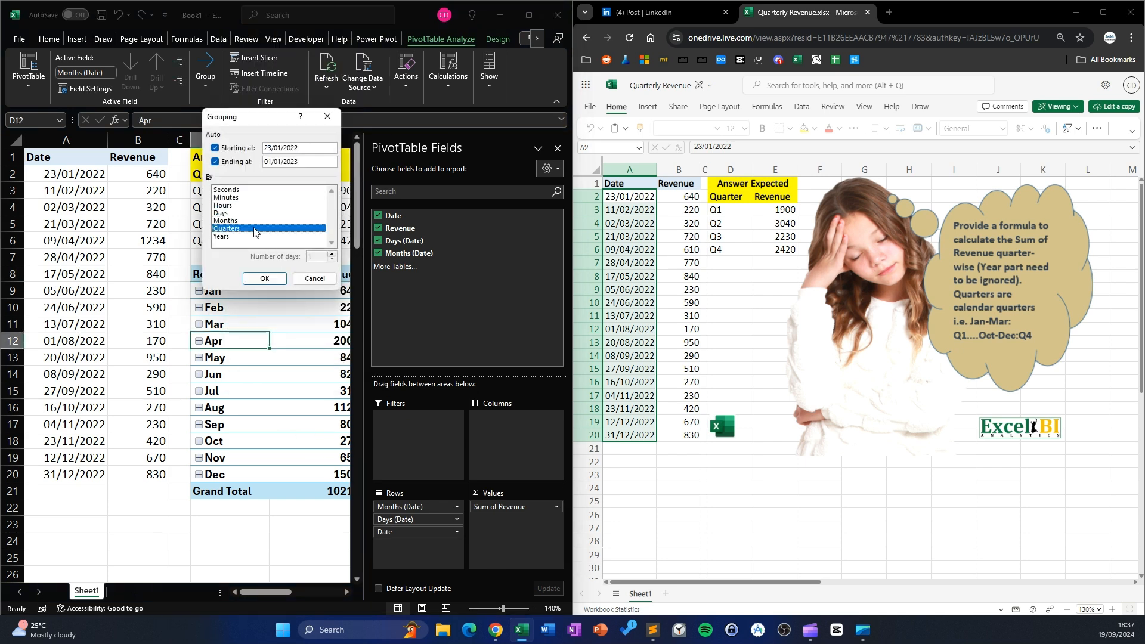
{"action": "left_click", "coordinate": [264, 279]}
{"action": "left_click", "coordinate": [285, 477]}
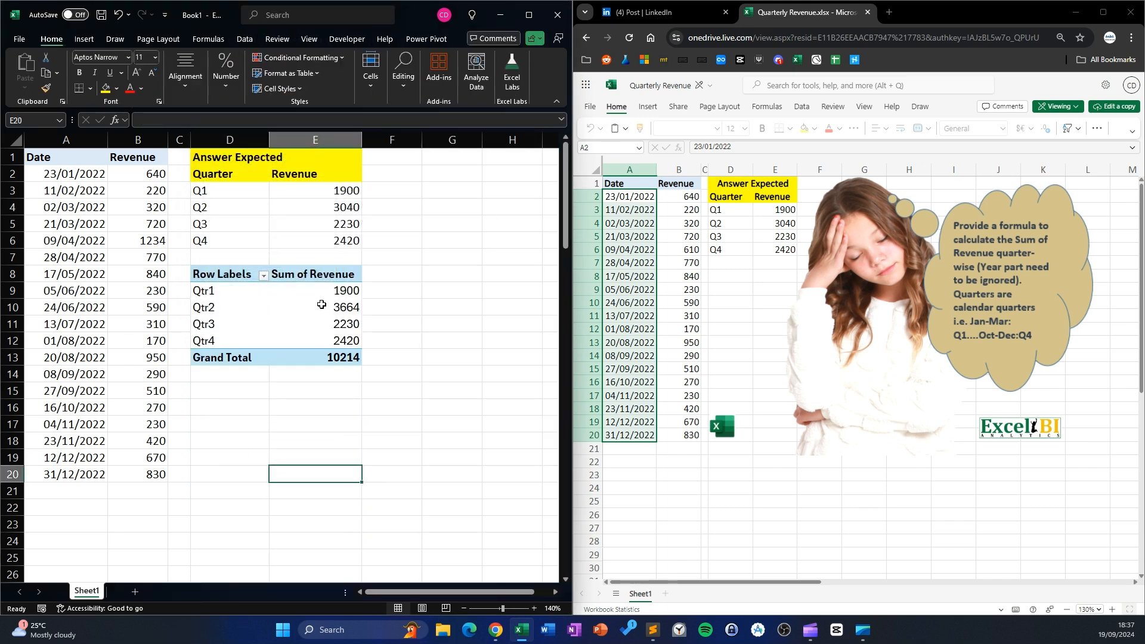
- Hide the PivotTable field list so the whole quarterly summary can be seen
{"action": "left_click", "coordinate": [223, 349]}
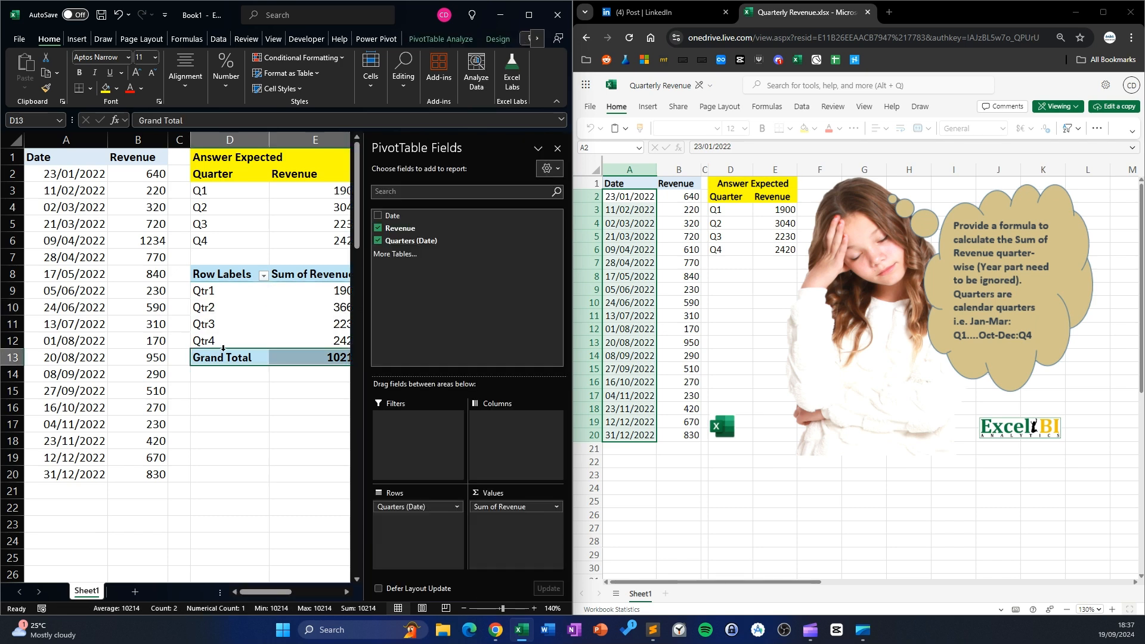
{"action": "left_click", "coordinate": [558, 148]}
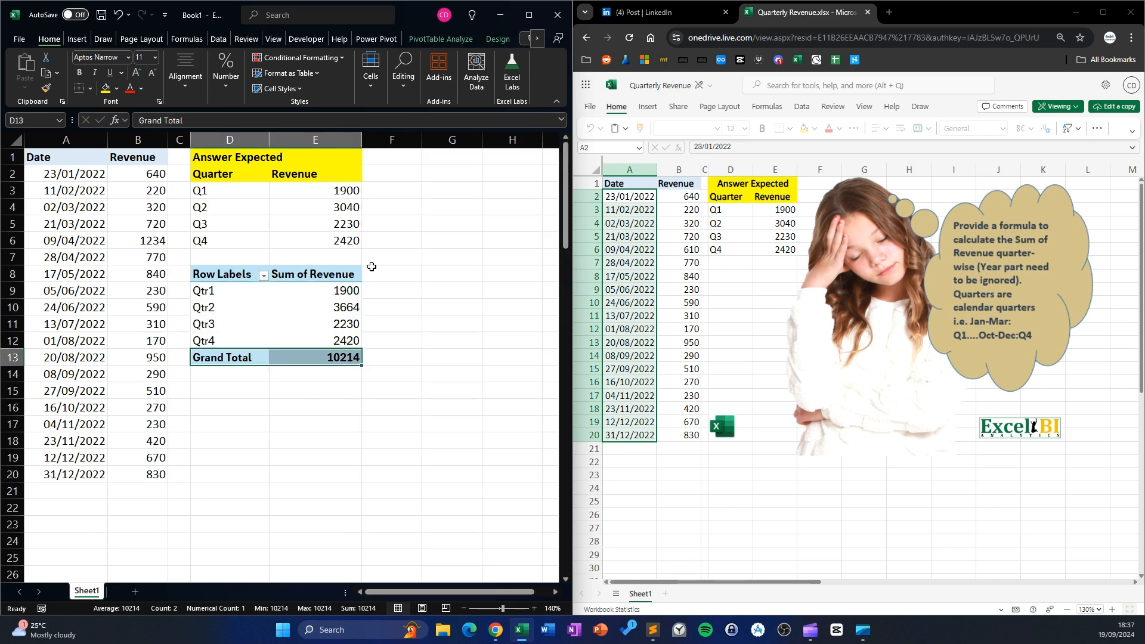
{"action": "left_click", "coordinate": [383, 251]}
{"action": "left_click", "coordinate": [144, 241]}
{"action": "type", "text": "asdfasdfasd"}
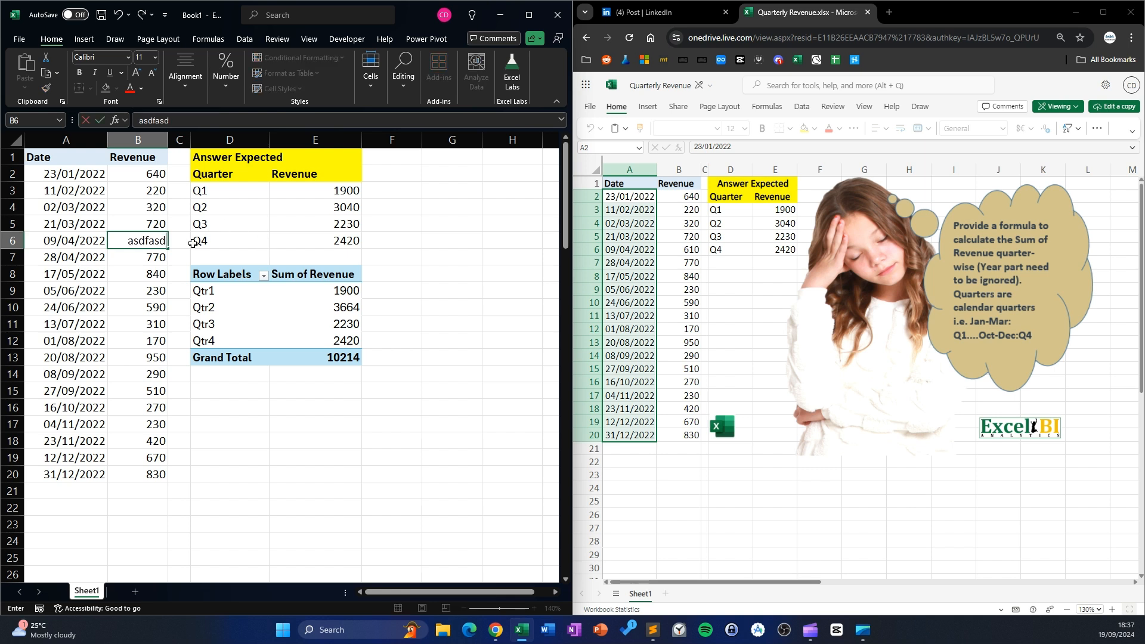
{"action": "key", "text": "BackSpace"}
{"action": "key", "text": "BackSpace"}
{"action": "key", "text": "BackSpace"}
{"action": "key", "text": "BackSpace"}
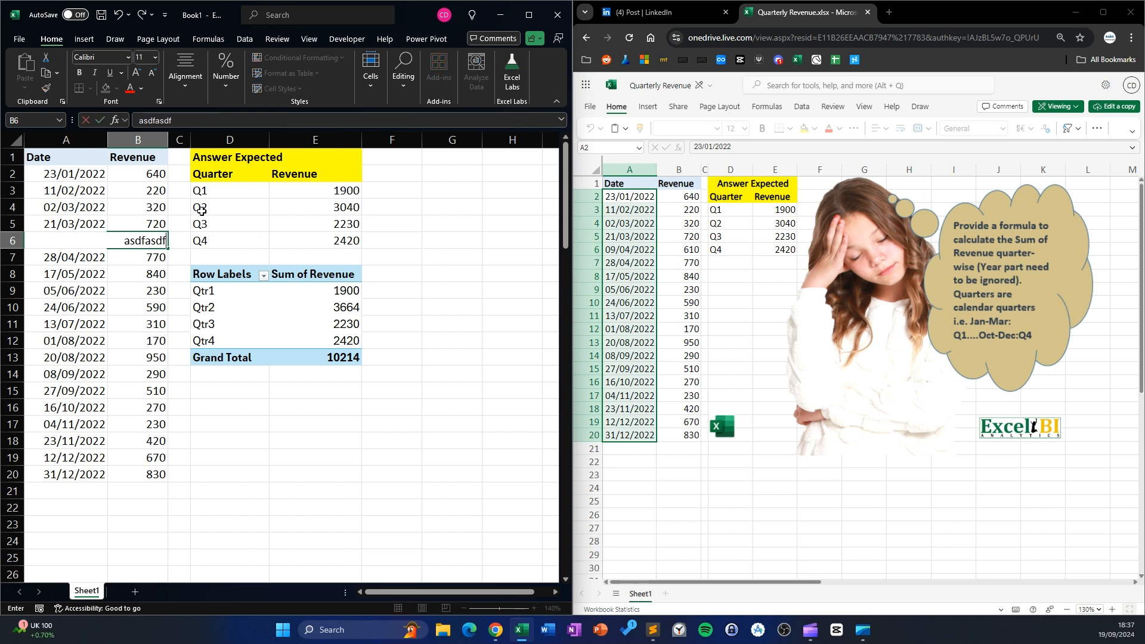
{"action": "key", "text": "Escape"}
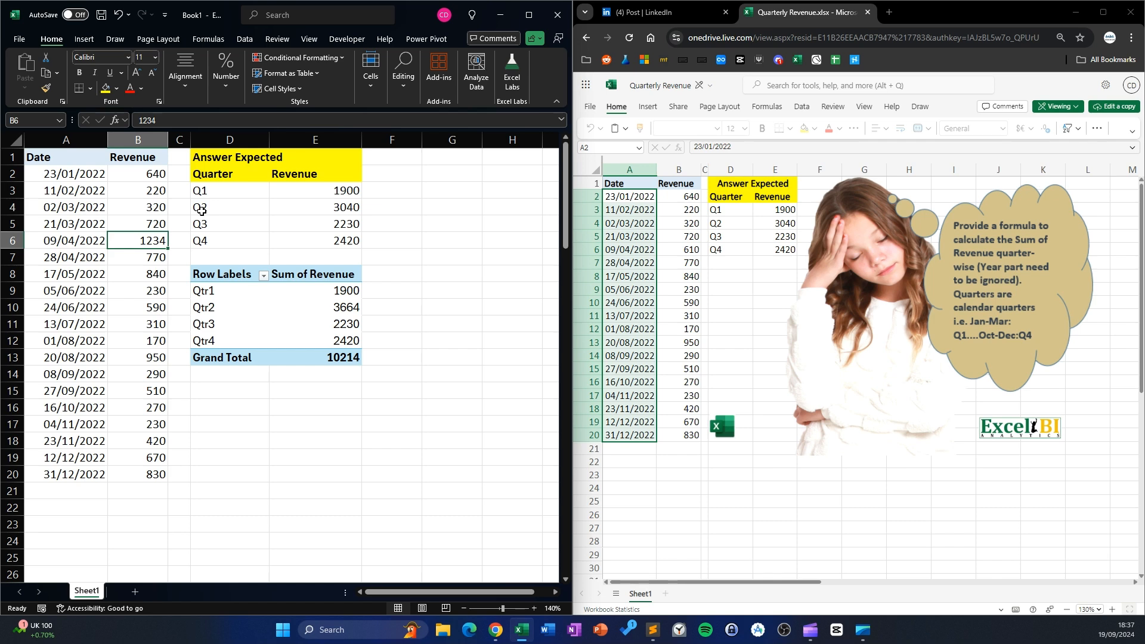
- Set the 09/04/2022 revenue in B6 to 234123412 and refresh the PivotTable
{"action": "type", "text": "234123412"}
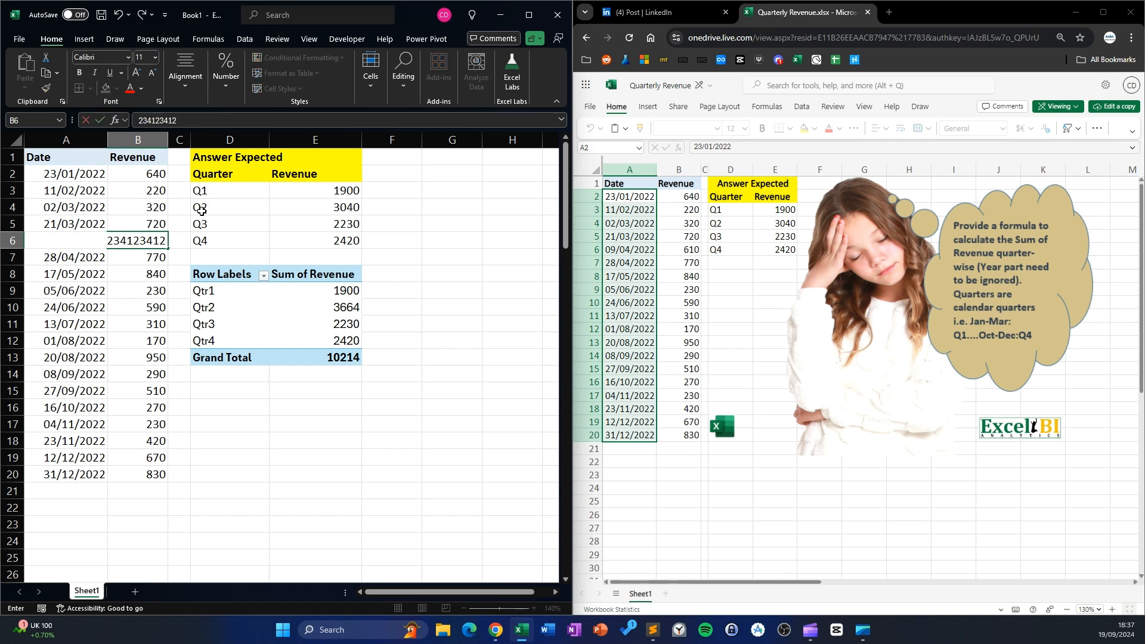
{"action": "scroll", "coordinate": [218, 175], "scroll_direction": "right", "scroll_amount": 3}
{"action": "key", "text": "Return"}
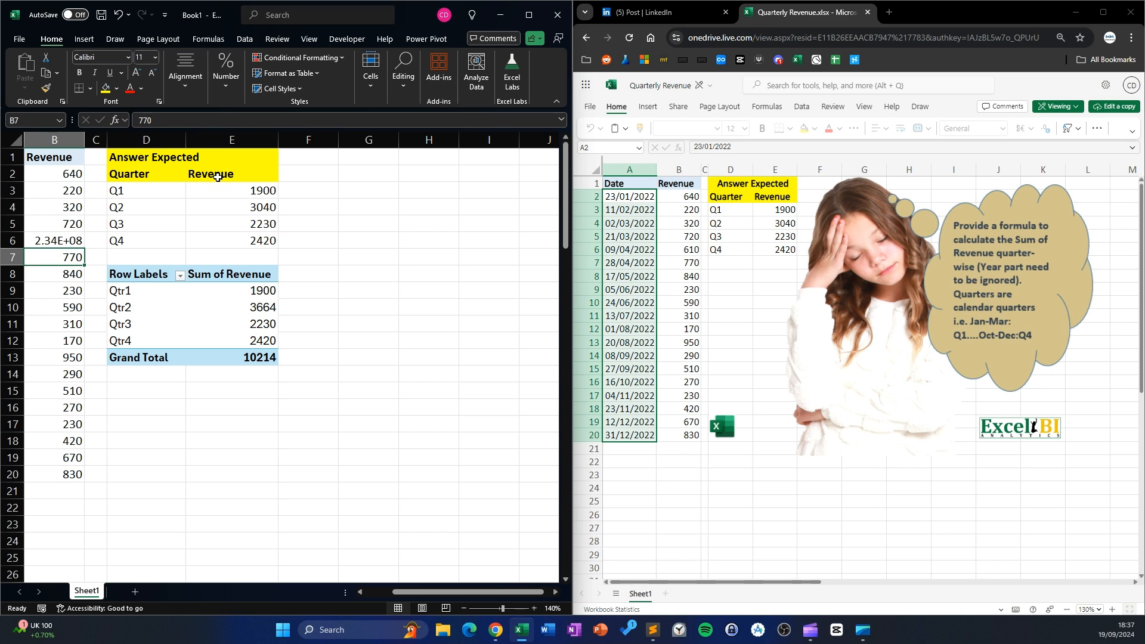
{"action": "scroll", "coordinate": [294, 210], "scroll_direction": "left", "scroll_amount": 1}
{"action": "left_click", "coordinate": [293, 317]}
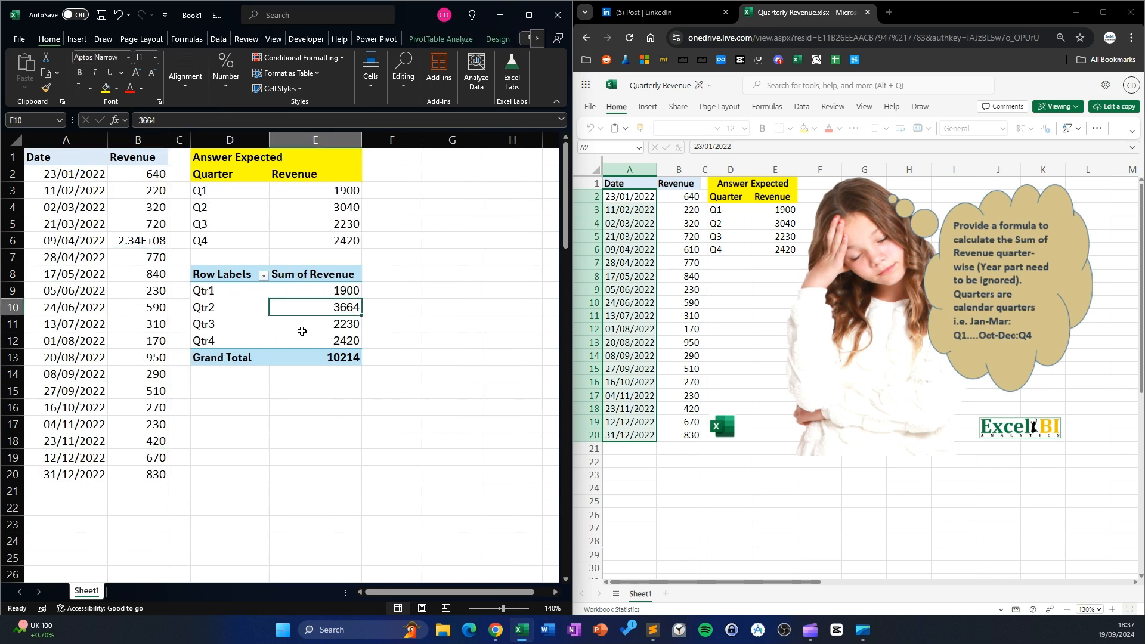
{"action": "right_click", "coordinate": [302, 331]}
{"action": "left_click", "coordinate": [350, 411]}
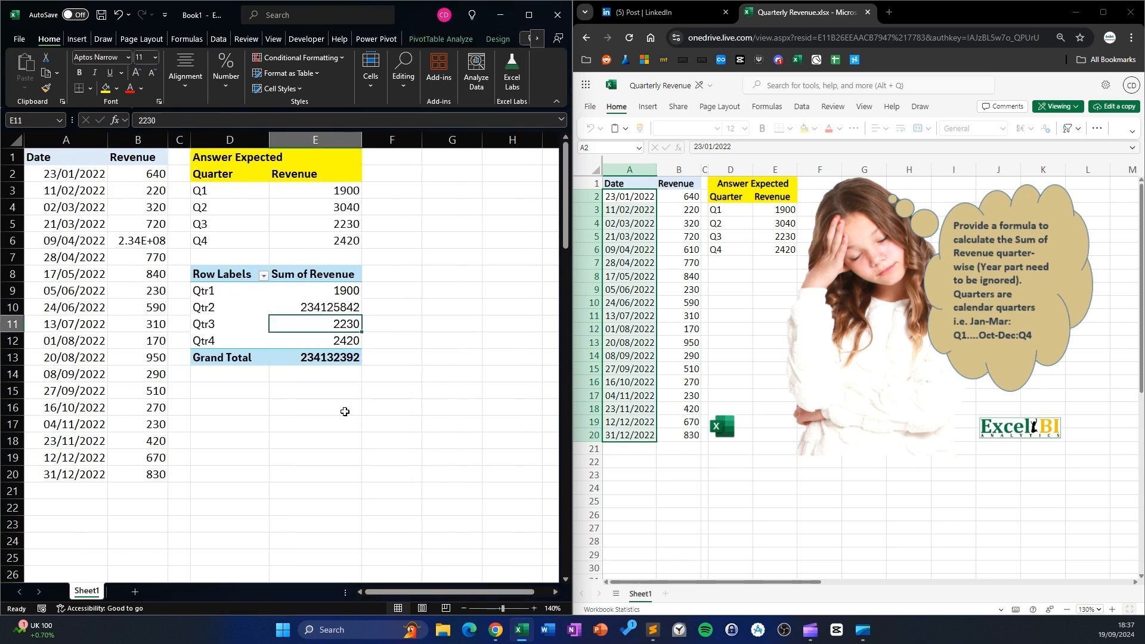
{"action": "left_click", "coordinate": [305, 393]}
- Set the 09/04/2022 revenue in B6 to 610 and refresh the PivotTable
{"action": "left_click", "coordinate": [152, 240]}
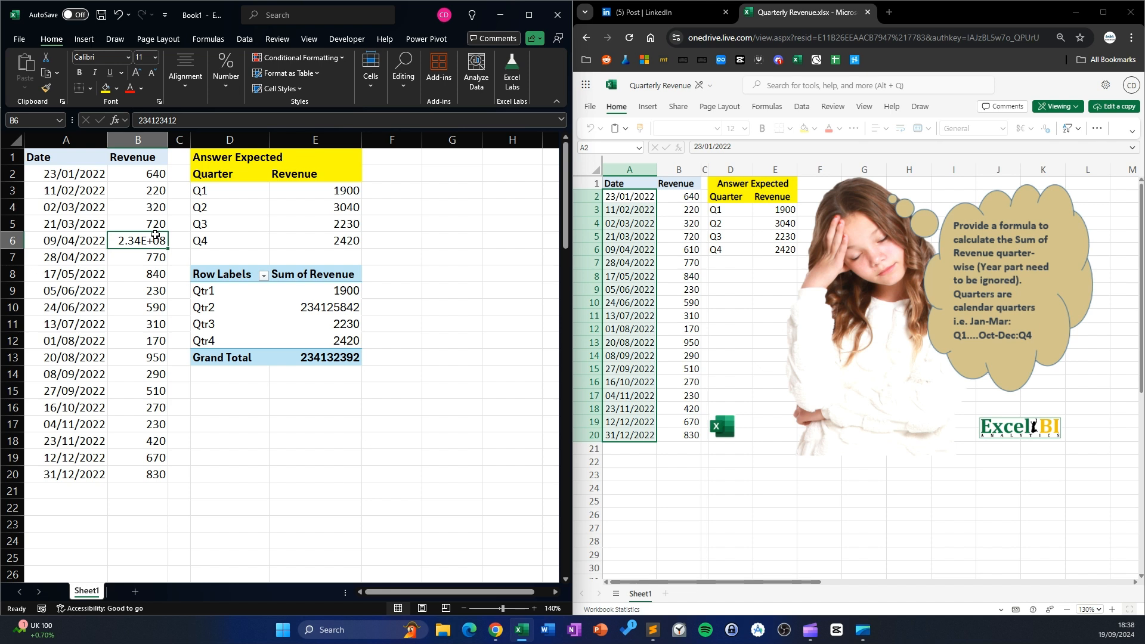
{"action": "type", "text": "Q"}
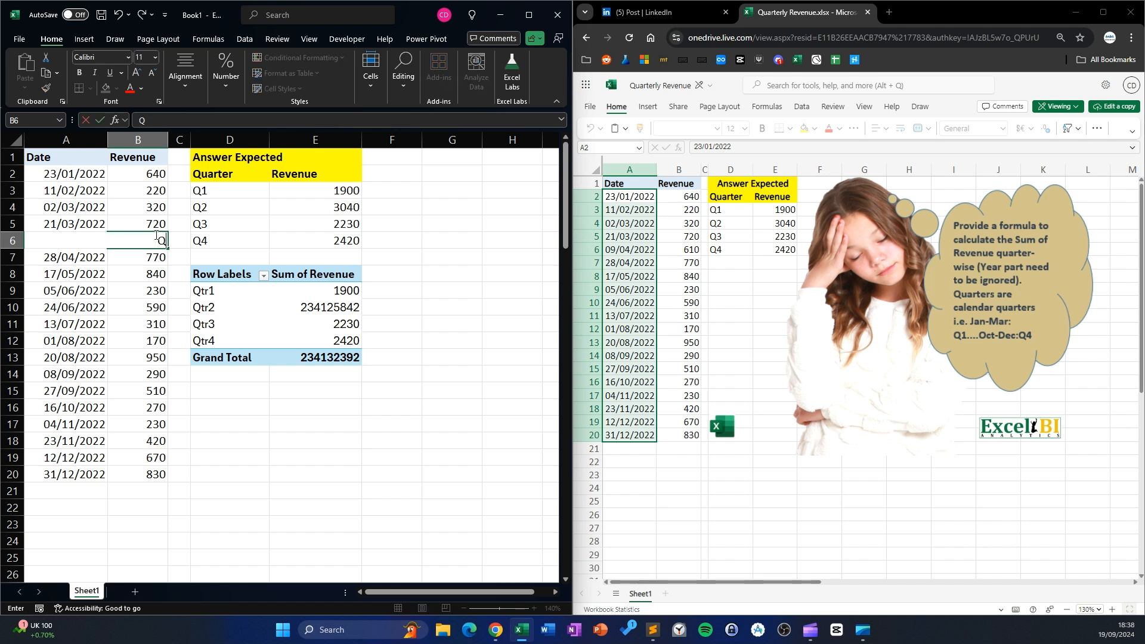
{"action": "type", "text": "10"}
{"action": "key", "text": "Return"}
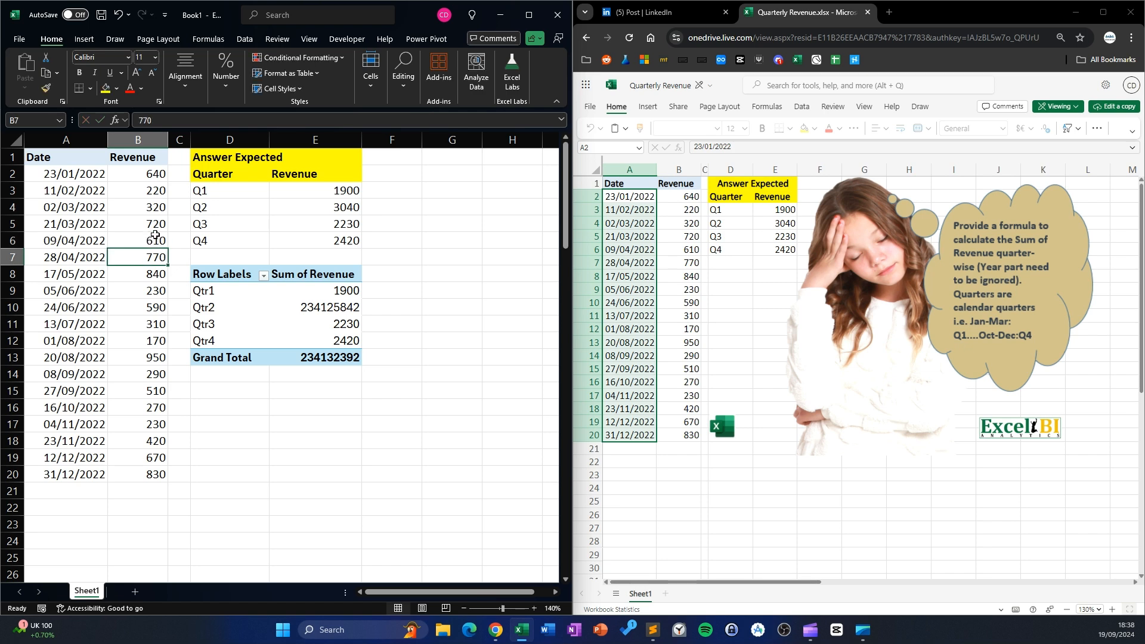
{"action": "right_click", "coordinate": [255, 323]}
{"action": "left_click", "coordinate": [289, 109]}
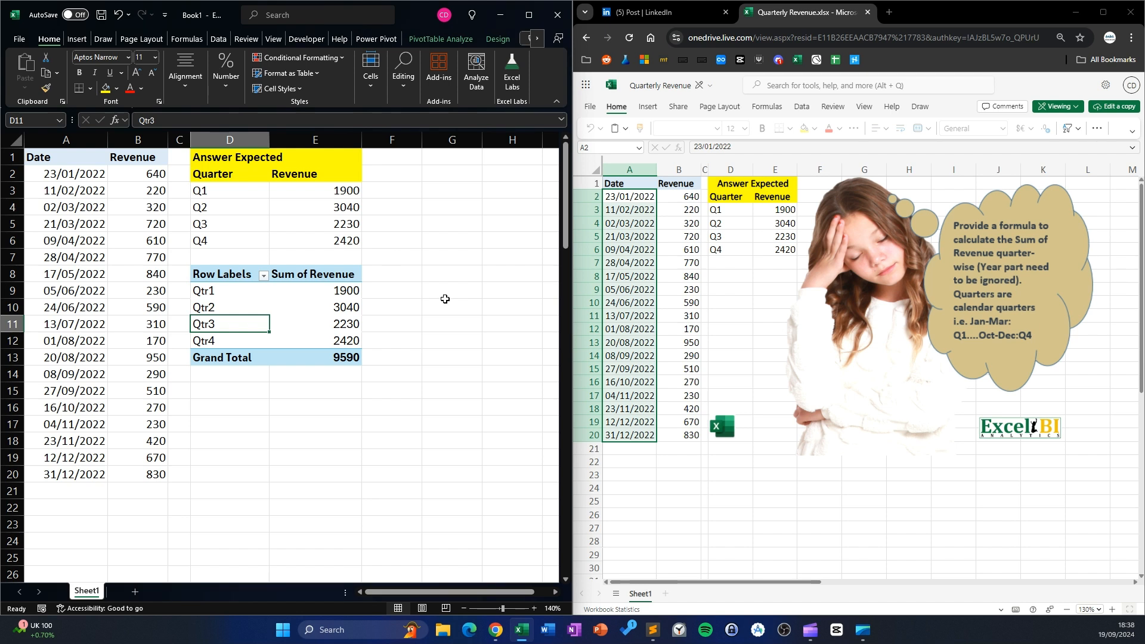
{"action": "left_click_drag", "start_coordinate": [329, 197], "coordinate": [325, 239]}
{"action": "left_click", "coordinate": [340, 424]}
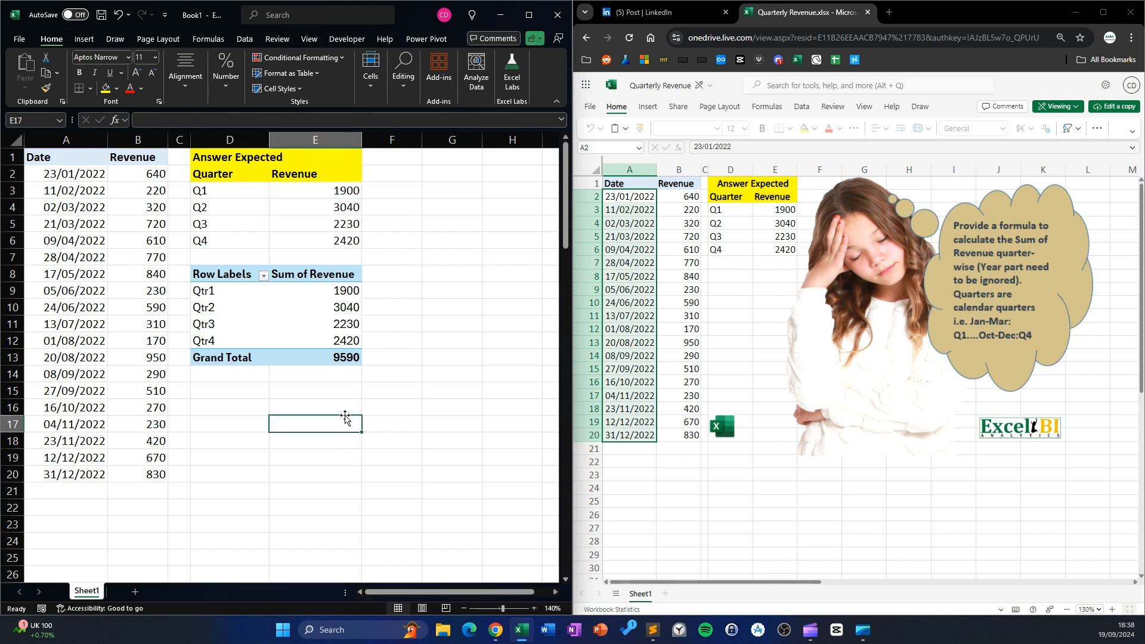
{"action": "left_click", "coordinate": [227, 392]}
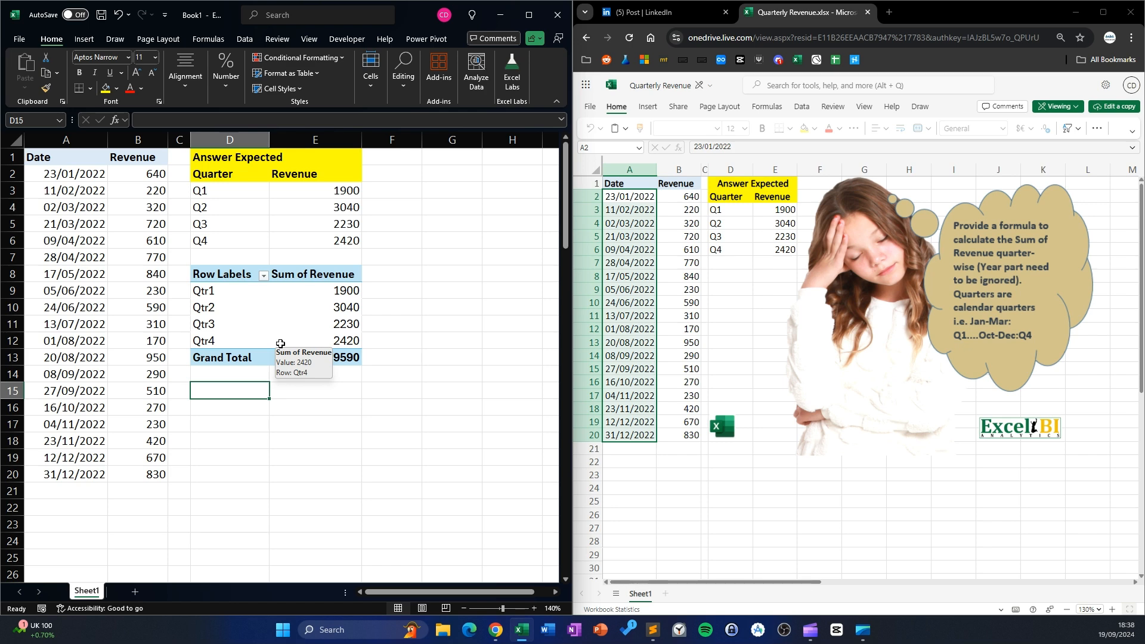
- Calculate the quarter number for every date with =ROUNDUP(MONTH(A2:A20)/3,0) in cell C2
{"action": "left_click", "coordinate": [182, 136]}
{"action": "left_click", "coordinate": [172, 177]}
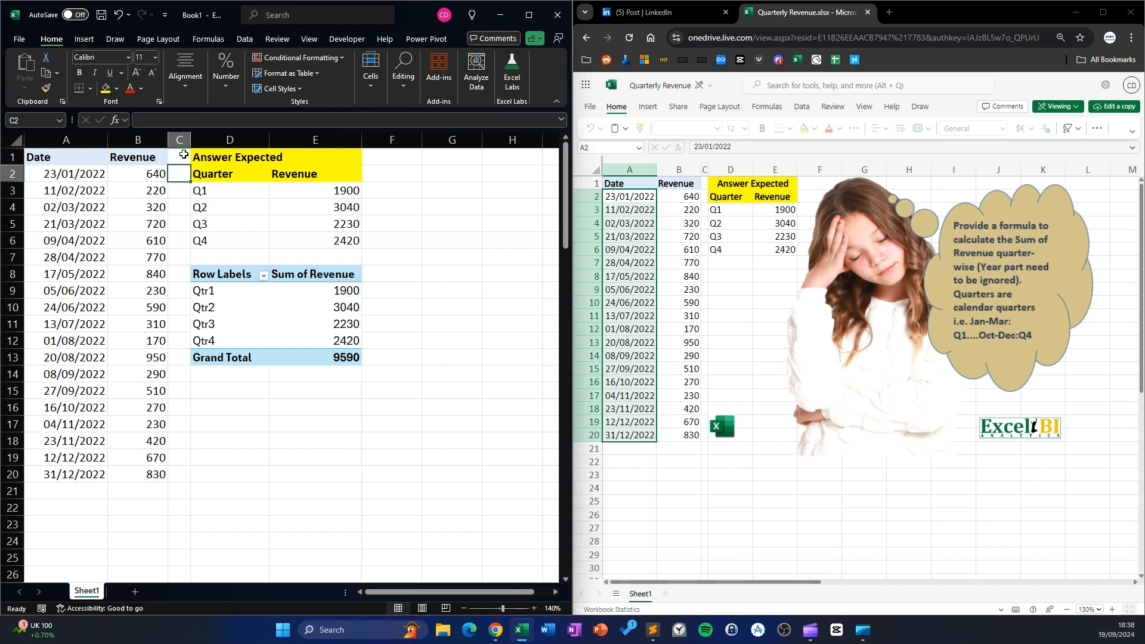
{"action": "type", "text": "="}
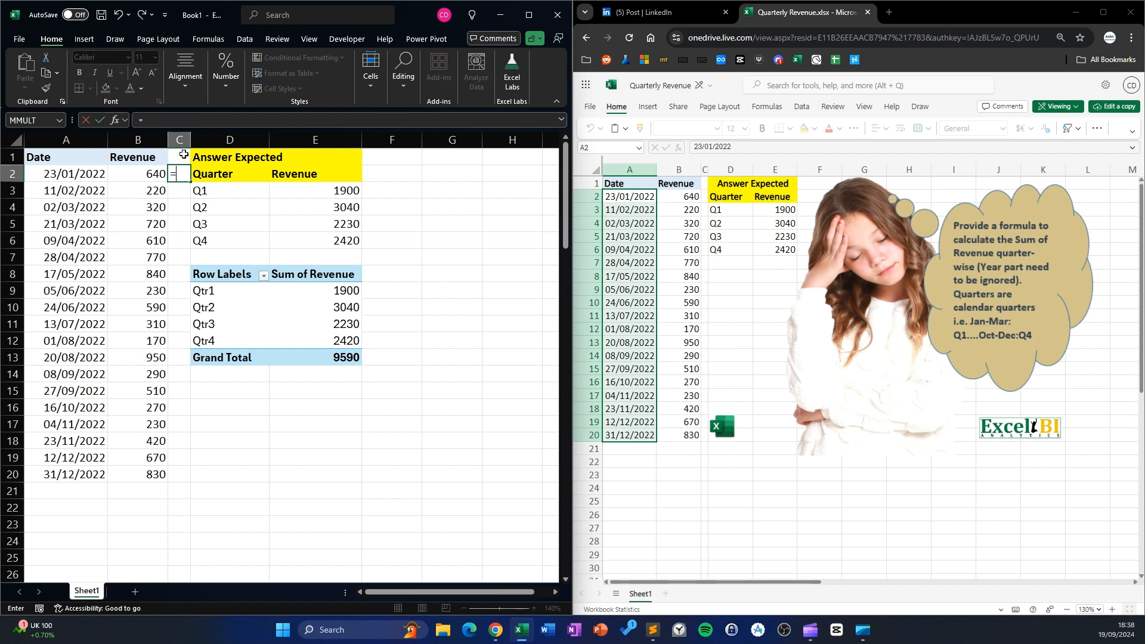
{"action": "type", "text": "rou"}
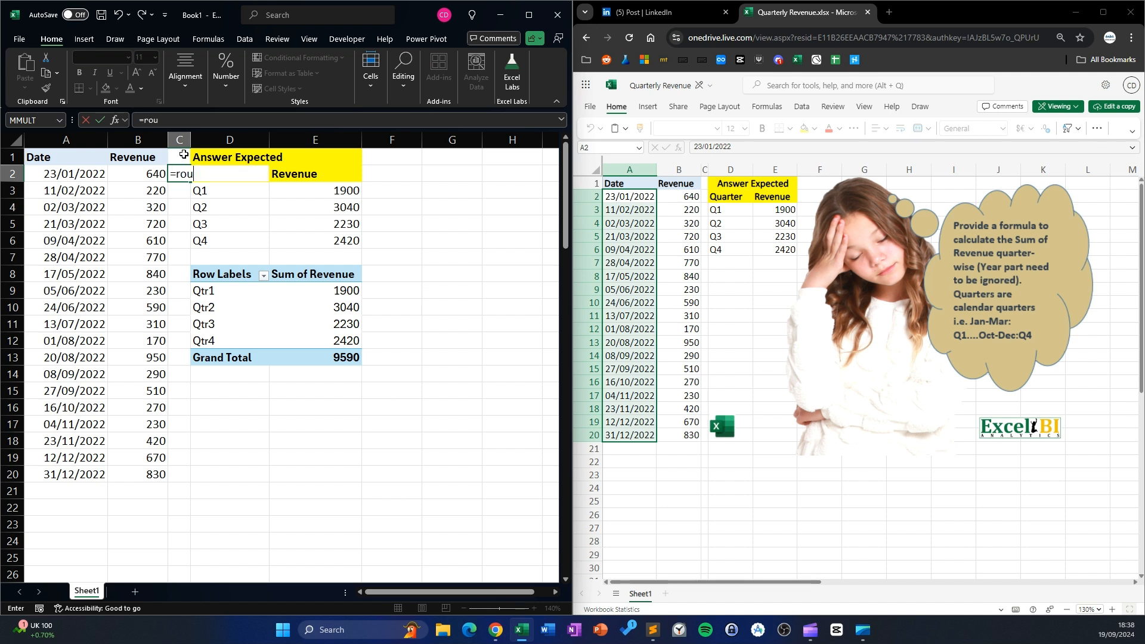
{"action": "type", "text": "ndup"}
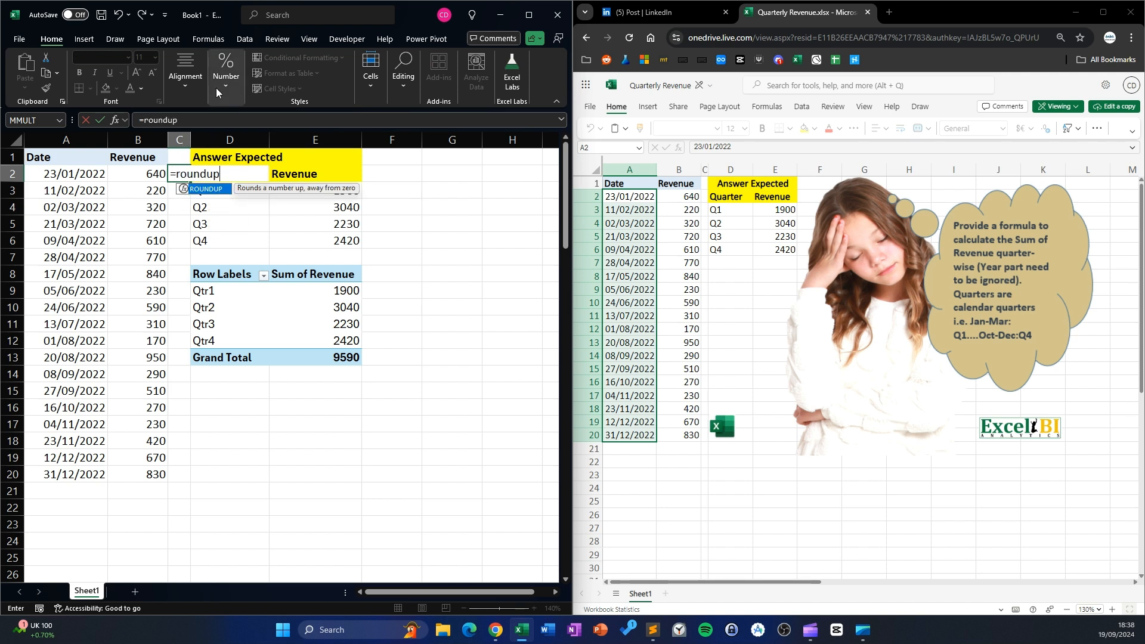
{"action": "left_click", "coordinate": [201, 125]}
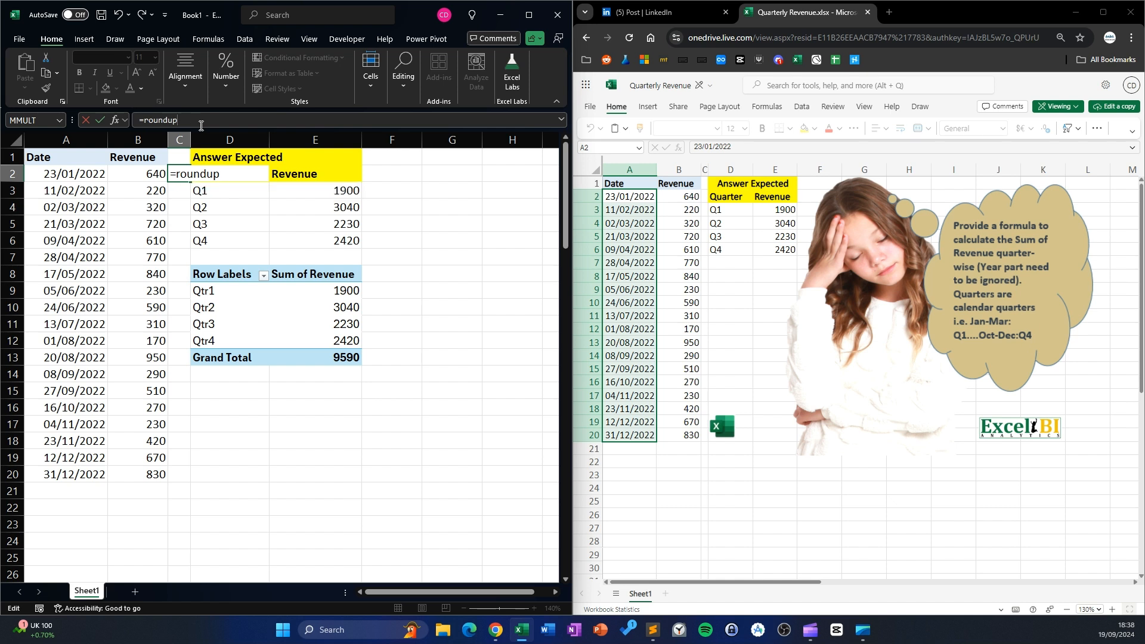
{"action": "type", "text": "(m"}
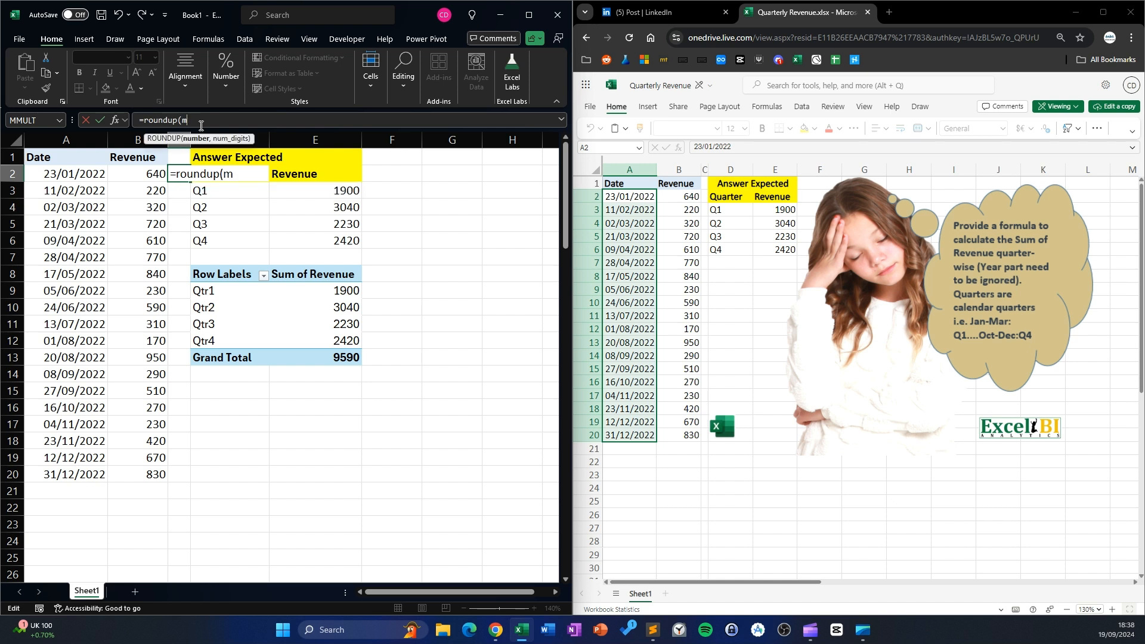
{"action": "type", "text": "ont"}
{"action": "key", "text": "Tab"}
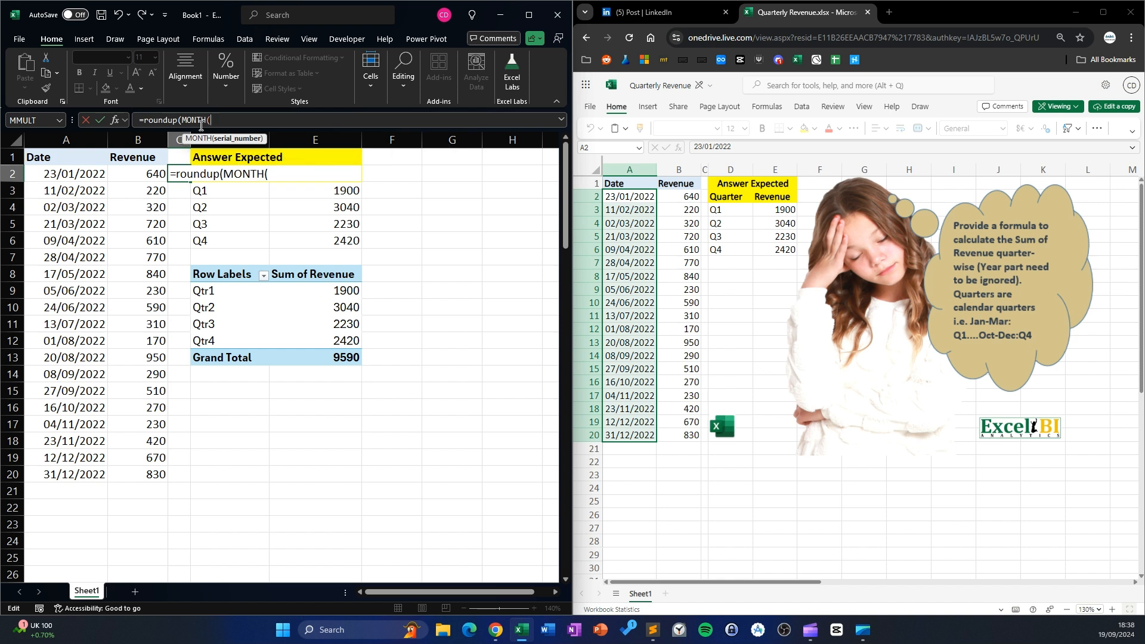
{"action": "left_click_drag", "start_coordinate": [88, 178], "coordinate": [66, 471]}
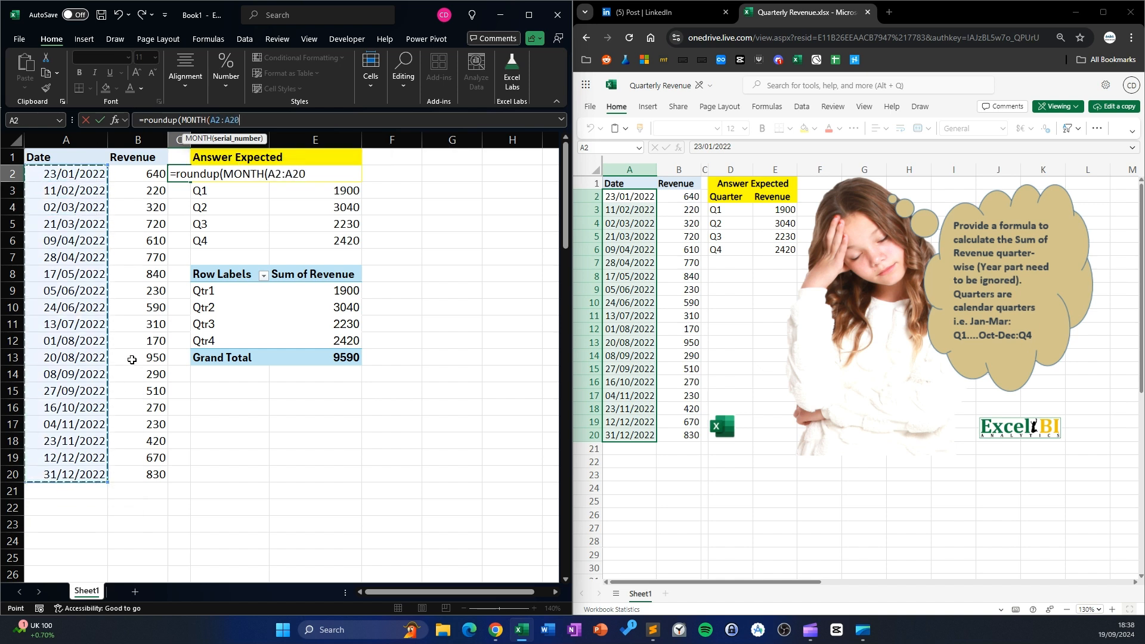
{"action": "type", "text": ")/3"}
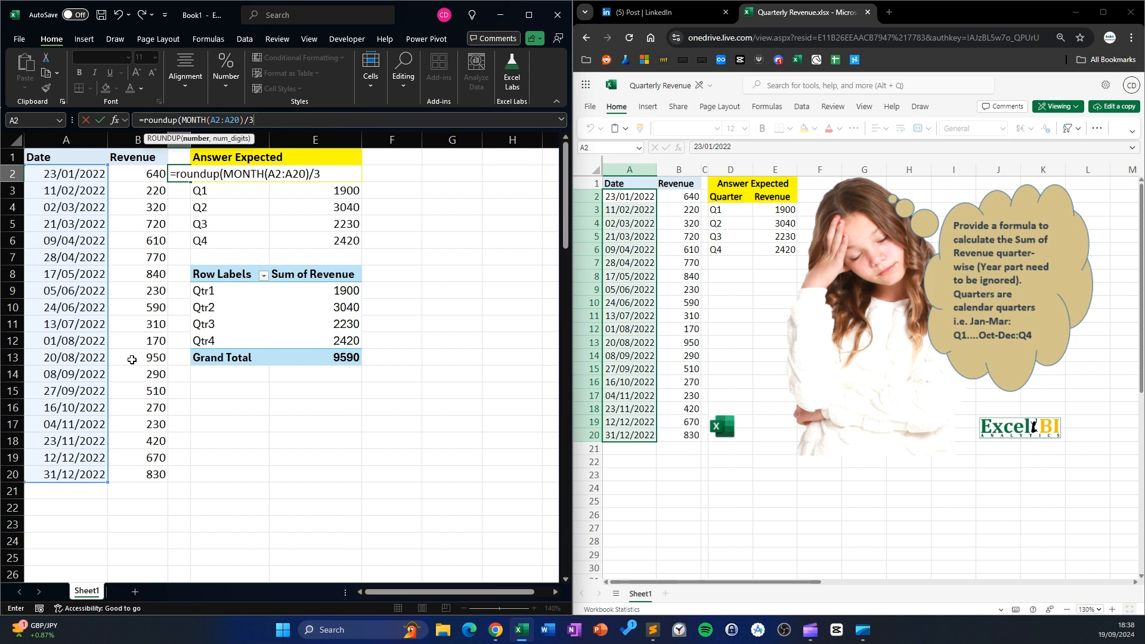
{"action": "type", "text": ","}
{"action": "type", "text": "0)"}
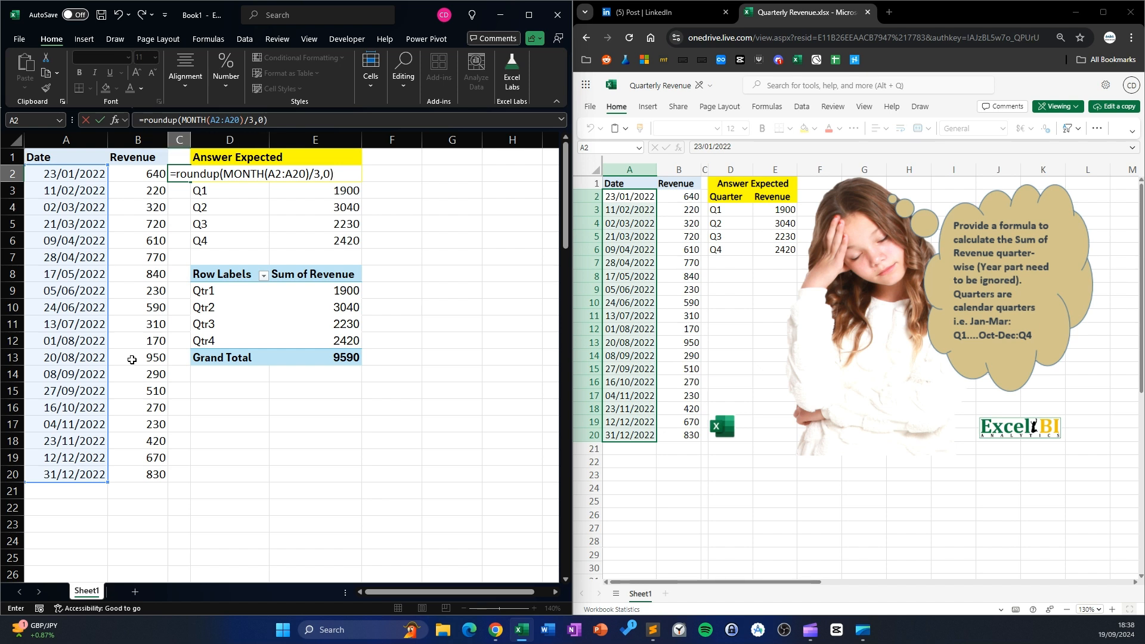
{"action": "key", "text": "Return"}
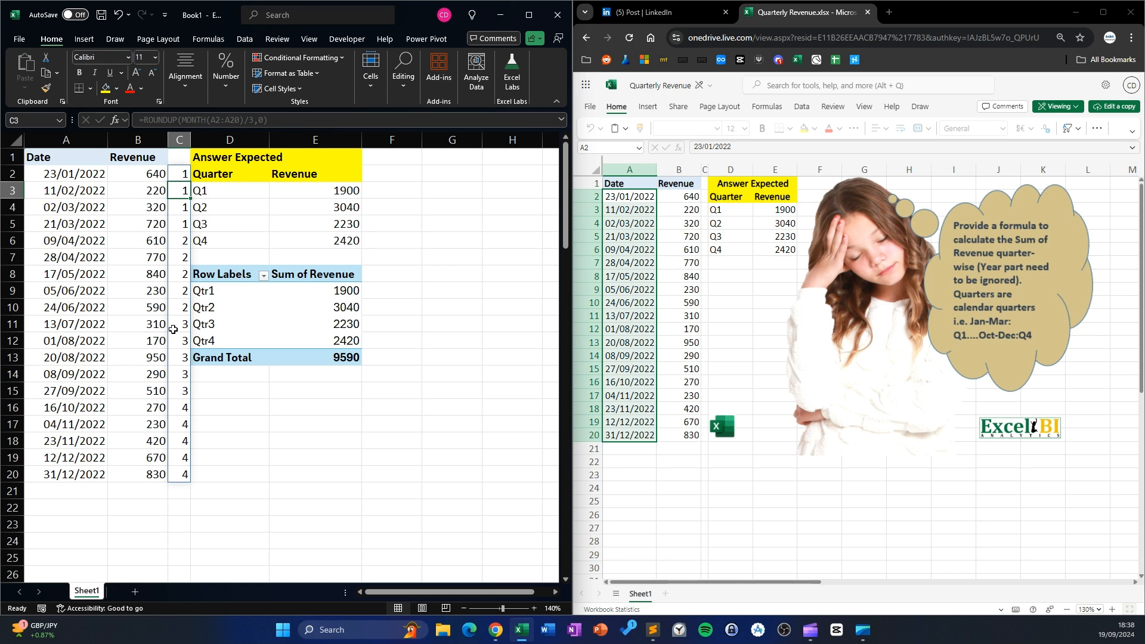
- Head the quarter number column with "Q" in C1 and centre the contents of column C
{"action": "left_click", "coordinate": [187, 161]}
{"action": "type", "text": "Q"}
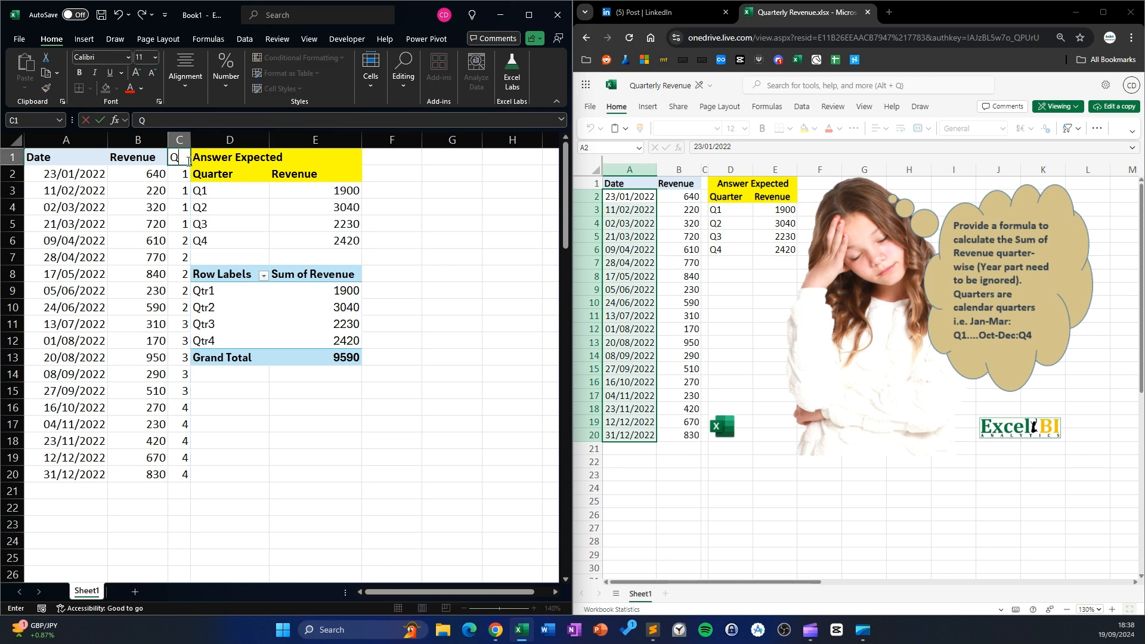
{"action": "key", "text": "Return"}
{"action": "left_click", "coordinate": [181, 139]}
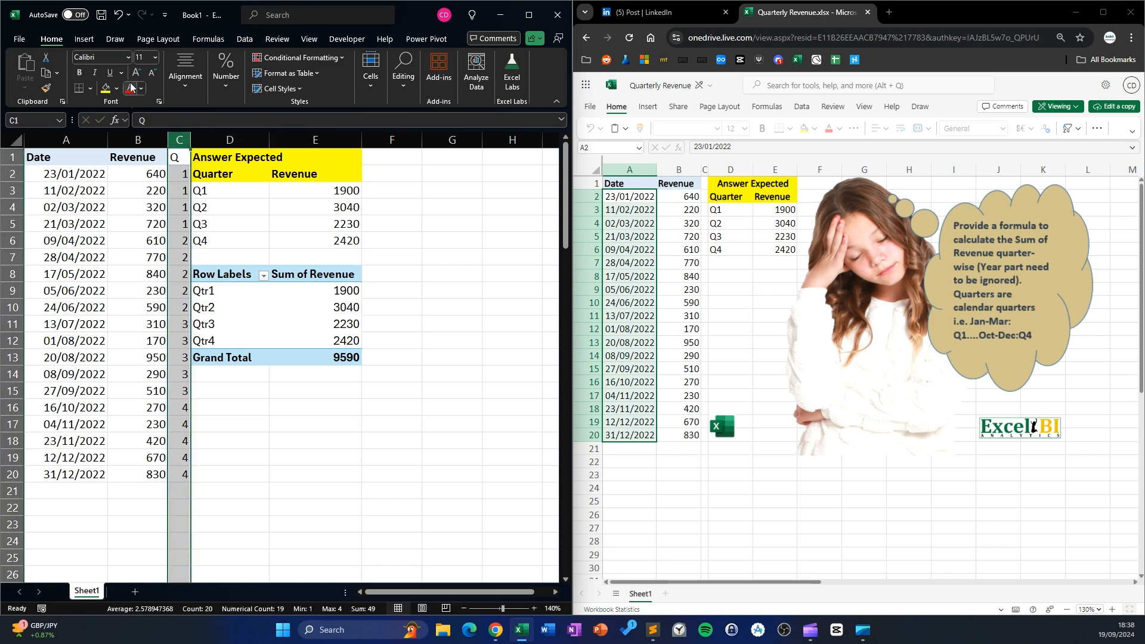
{"action": "left_click", "coordinate": [186, 71]}
{"action": "left_click", "coordinate": [190, 139]}
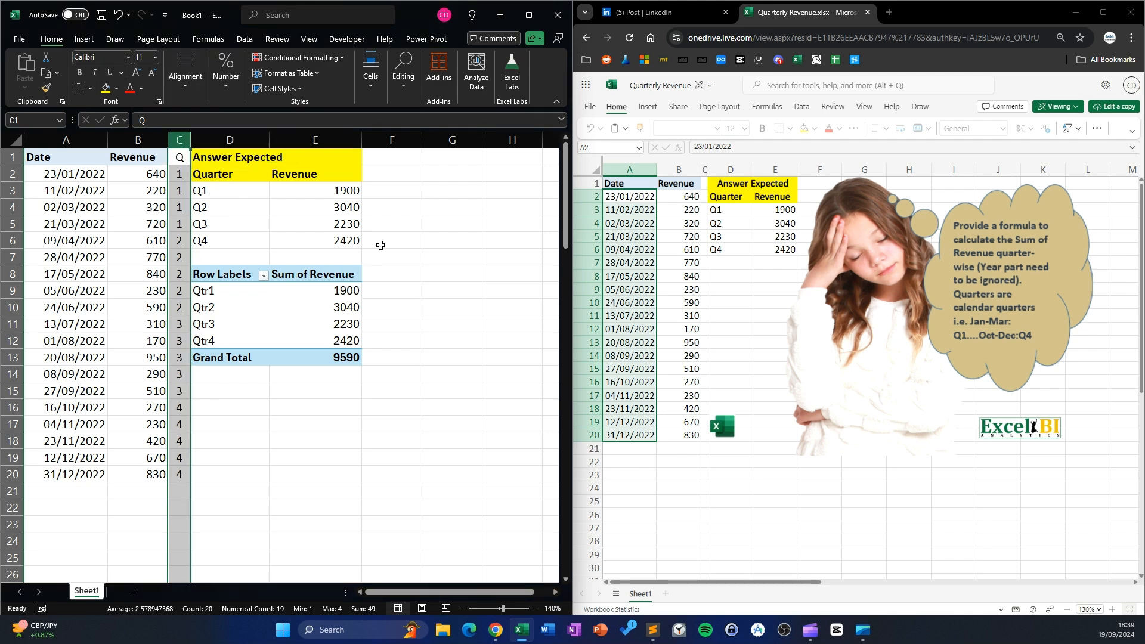
{"action": "left_click", "coordinate": [316, 241]}
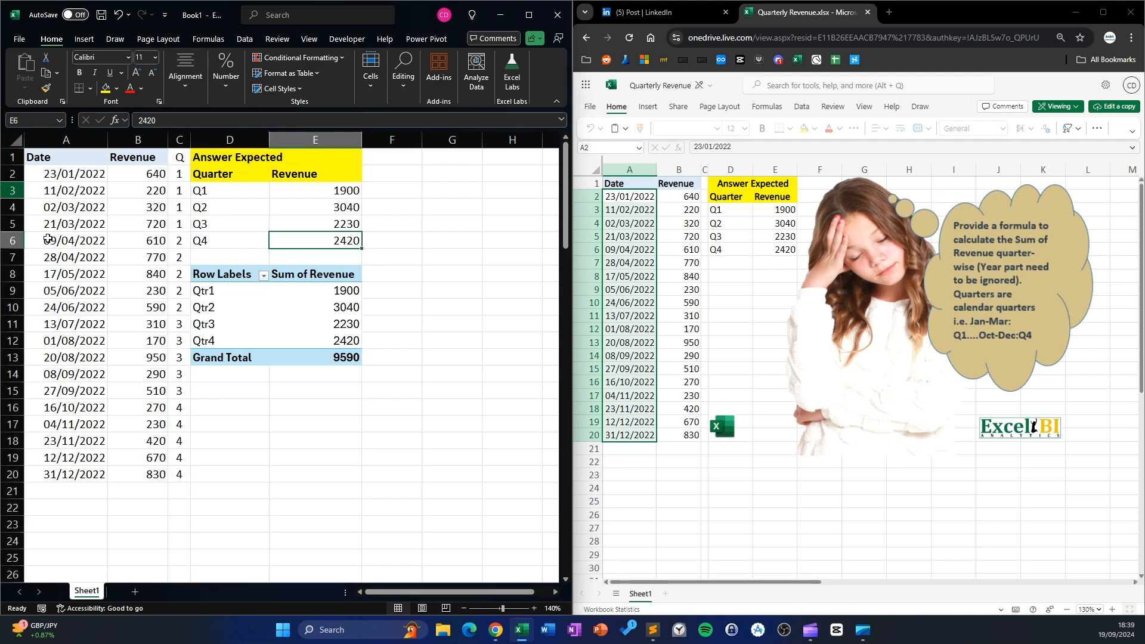
{"action": "left_click", "coordinate": [218, 139]}
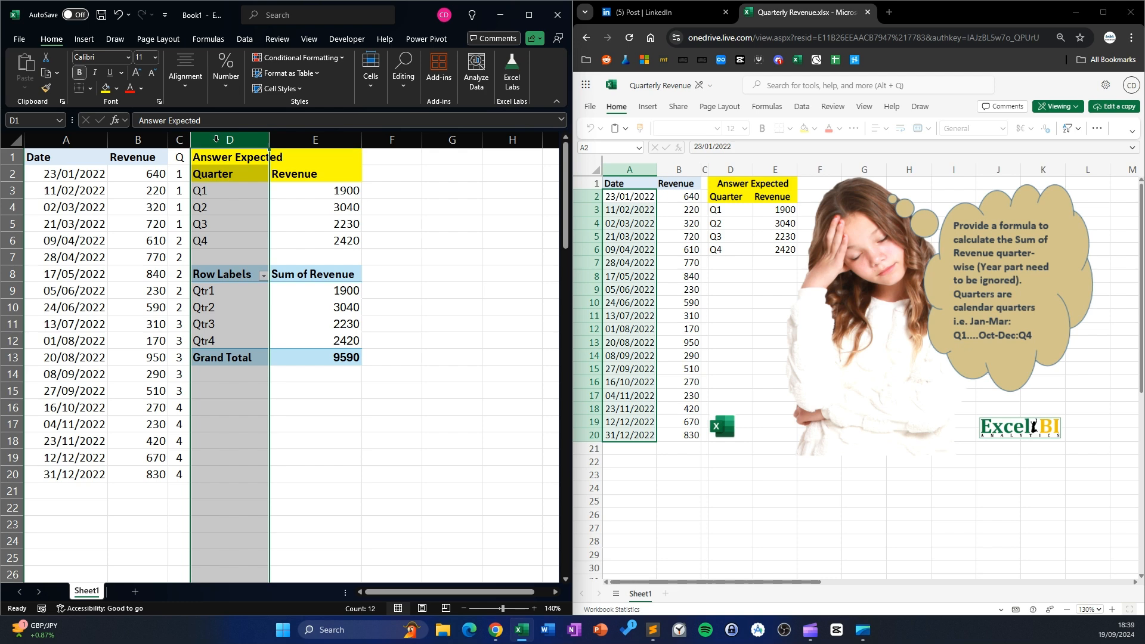
- List the distinct quarter numbers from G3 down with the formula =UNIQUE(C2#)
{"action": "left_click", "coordinate": [445, 189]}
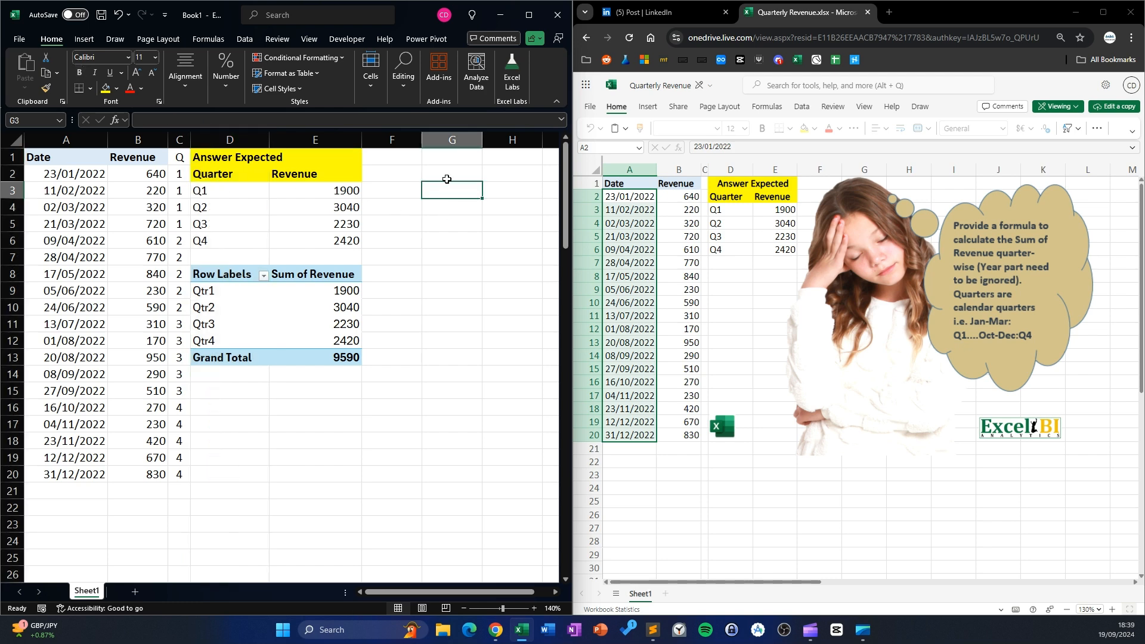
{"action": "type", "text": "="}
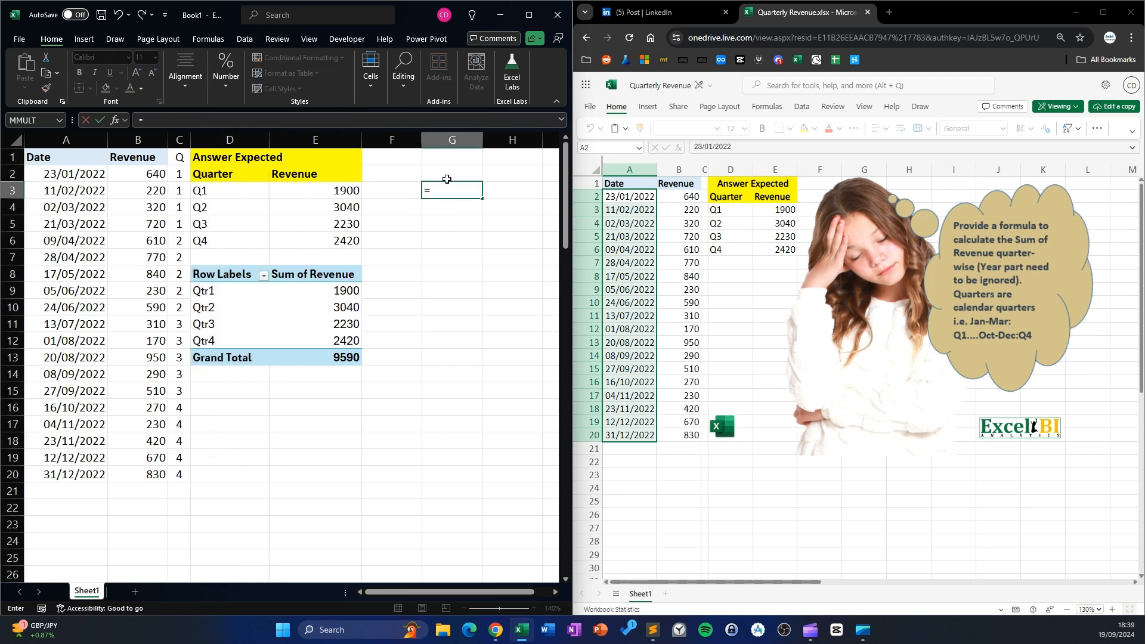
{"action": "type", "text": "uniqu"}
{"action": "key", "text": "Tab"}
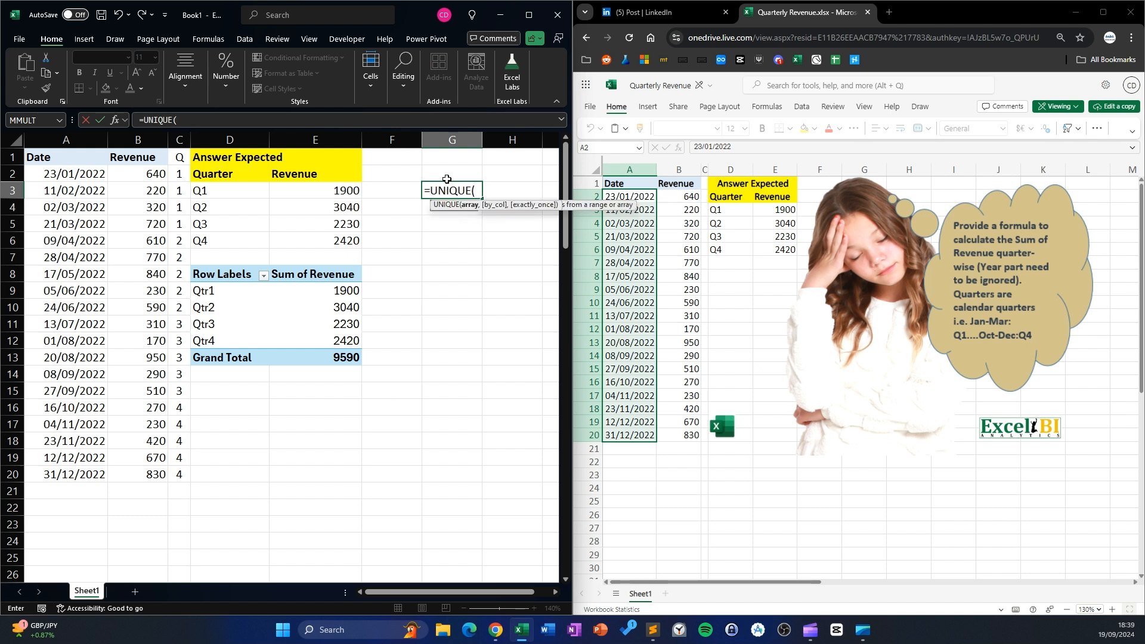
{"action": "left_click_drag", "start_coordinate": [179, 173], "coordinate": [177, 478]}
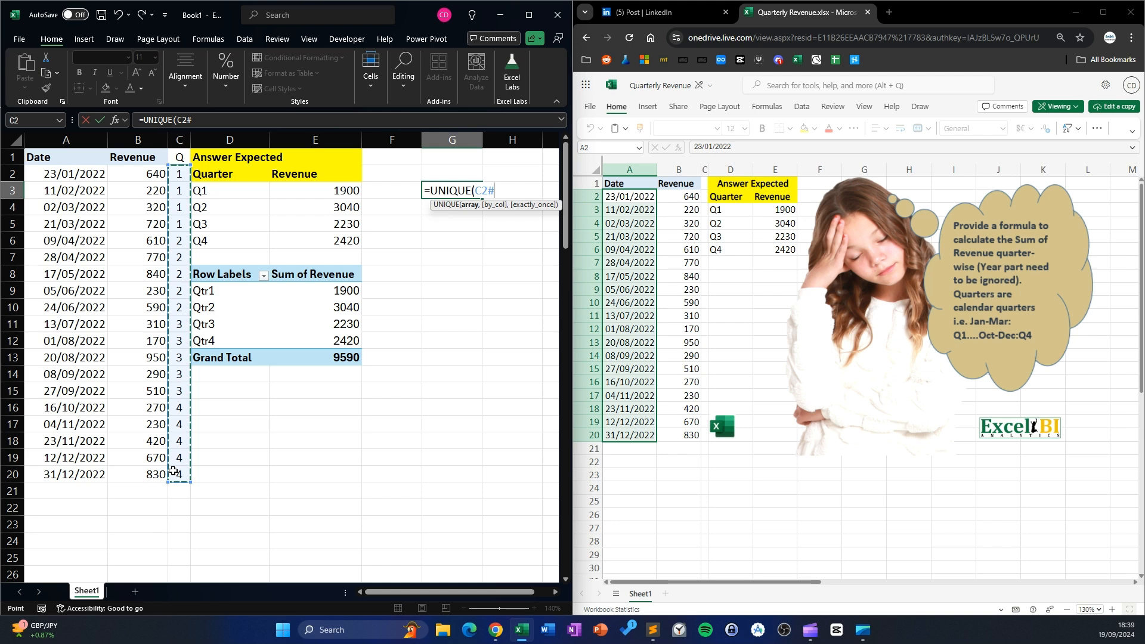
{"action": "type", "text": ")"}
{"action": "key", "text": "Return"}
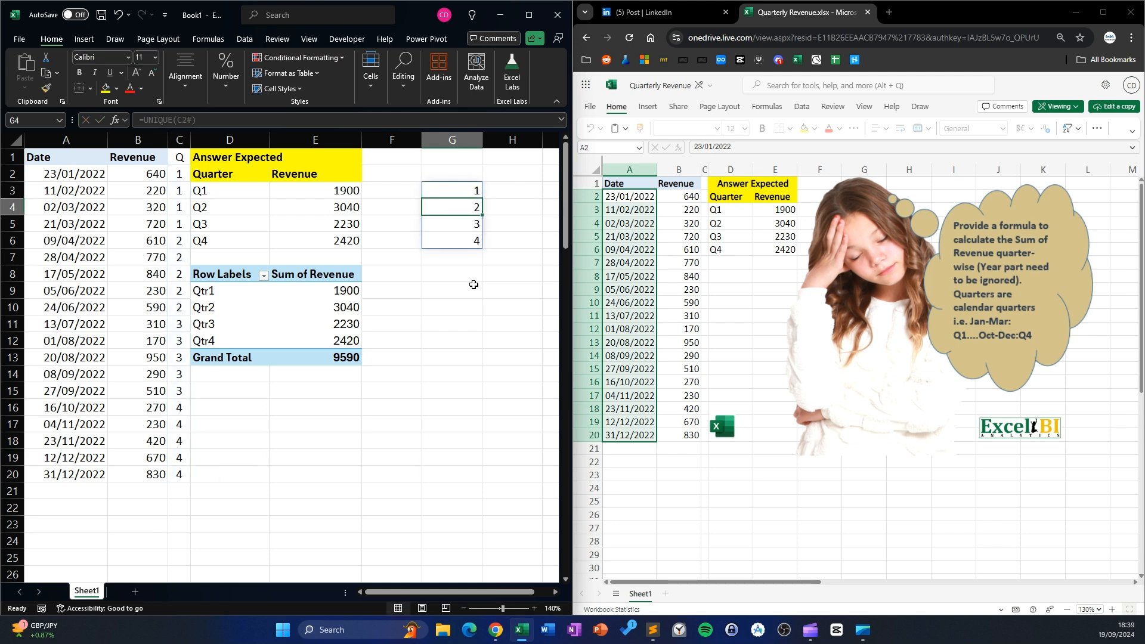
- Sum the revenue for each listed quarter with =SUMIF(C2#,G3#,B2:B20) in cell H3
{"action": "left_click", "coordinate": [511, 191]}
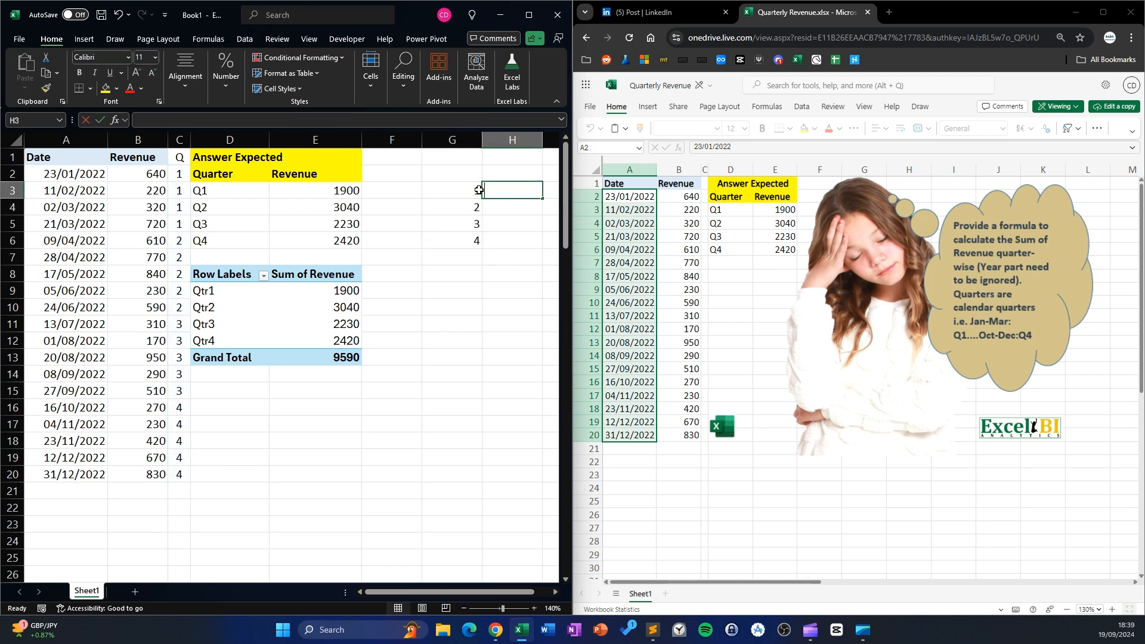
{"action": "type", "text": "=sum"}
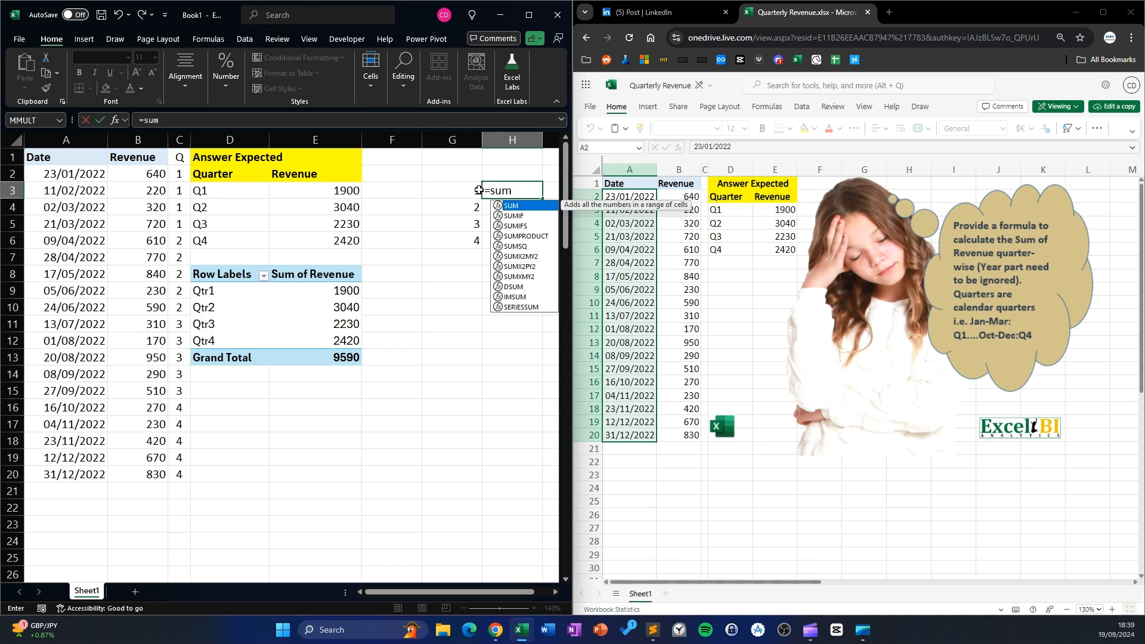
{"action": "type", "text": "if"}
{"action": "key", "text": "Tab"}
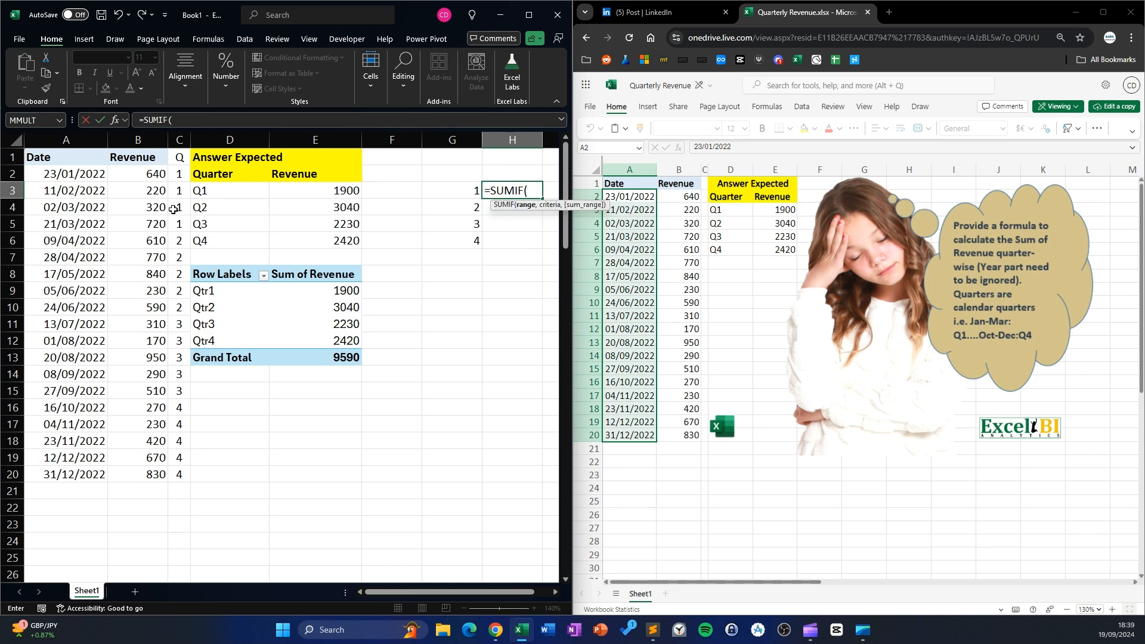
{"action": "left_click_drag", "start_coordinate": [144, 179], "coordinate": [144, 461]}
{"action": "type", "text": ","}
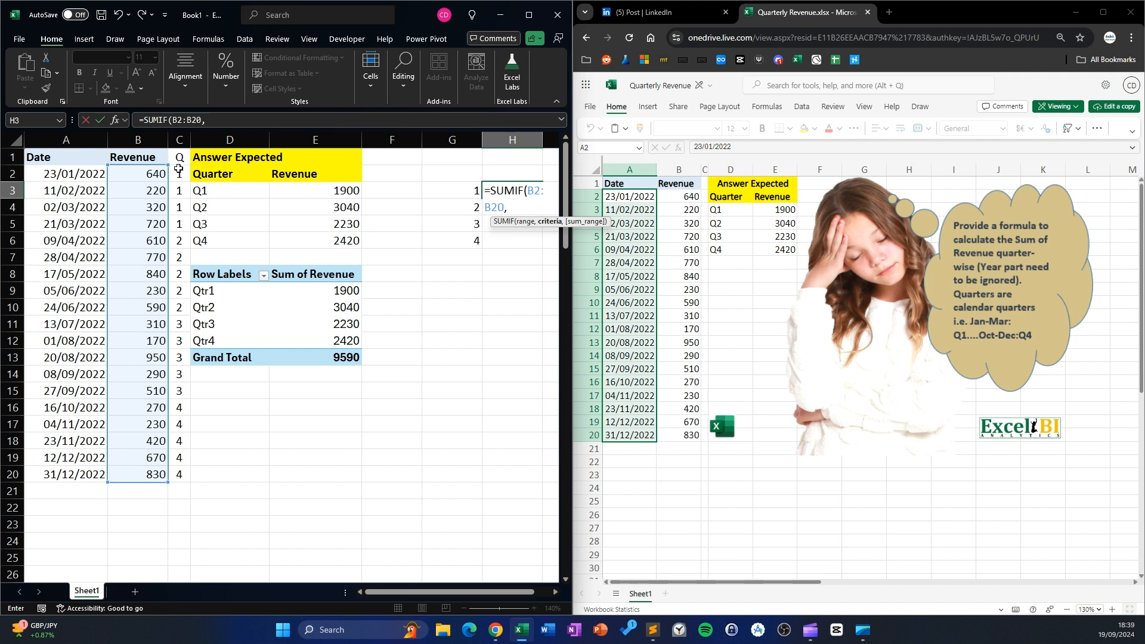
{"action": "key", "text": "Left"}
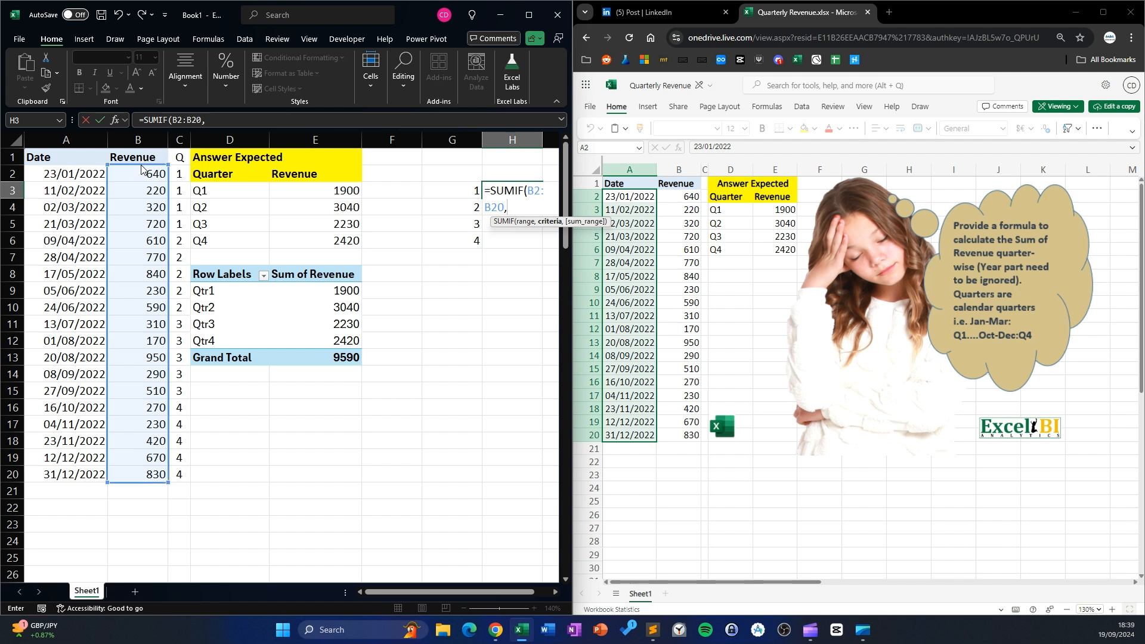
{"action": "left_click", "coordinate": [182, 174]}
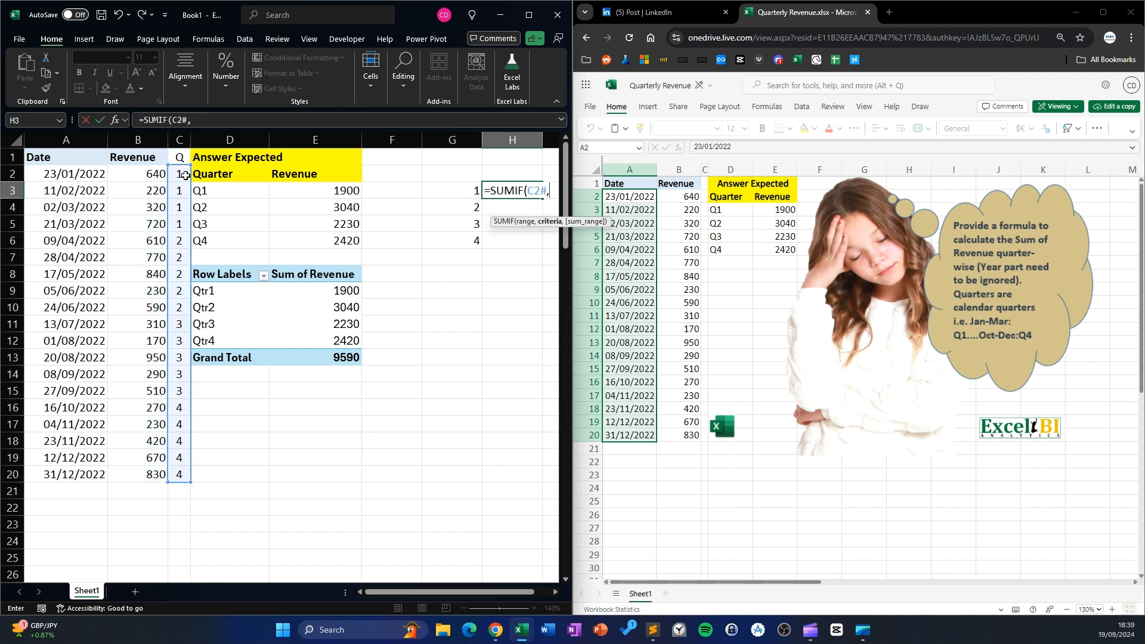
{"action": "type", "text": ","}
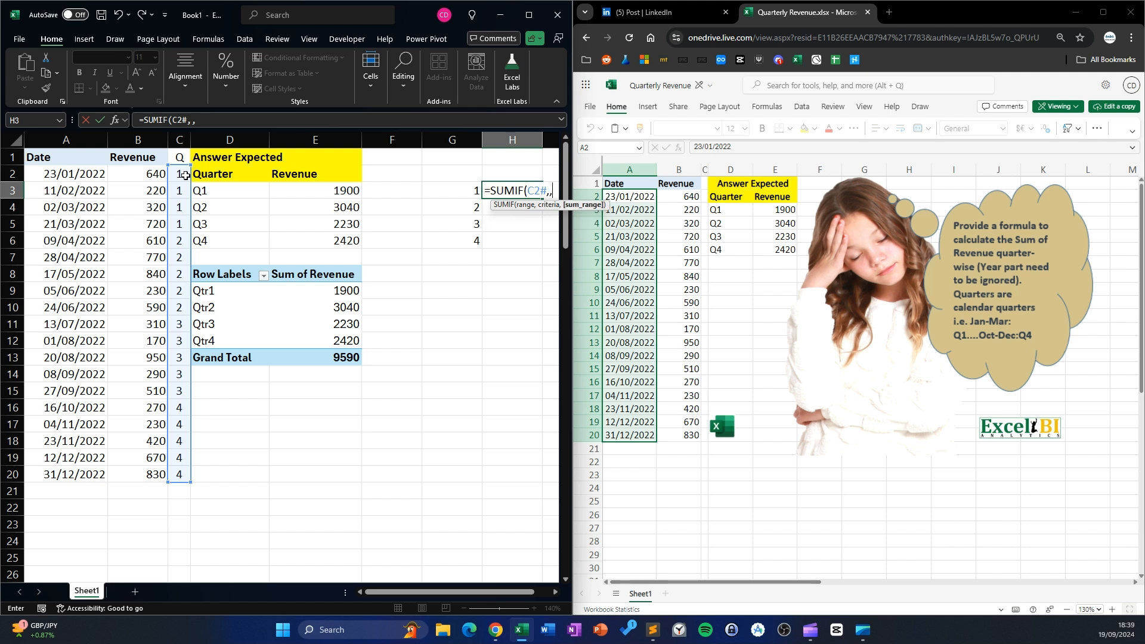
{"action": "key", "text": "BackSpace"}
{"action": "left_click_drag", "start_coordinate": [476, 190], "coordinate": [474, 240]}
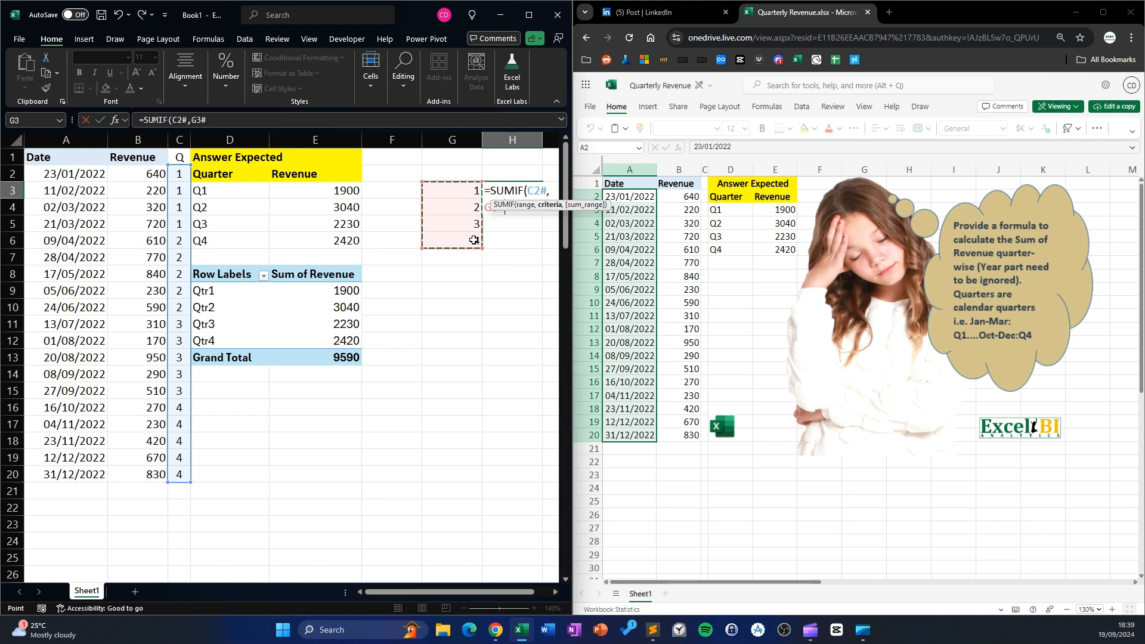
{"action": "type", "text": ","}
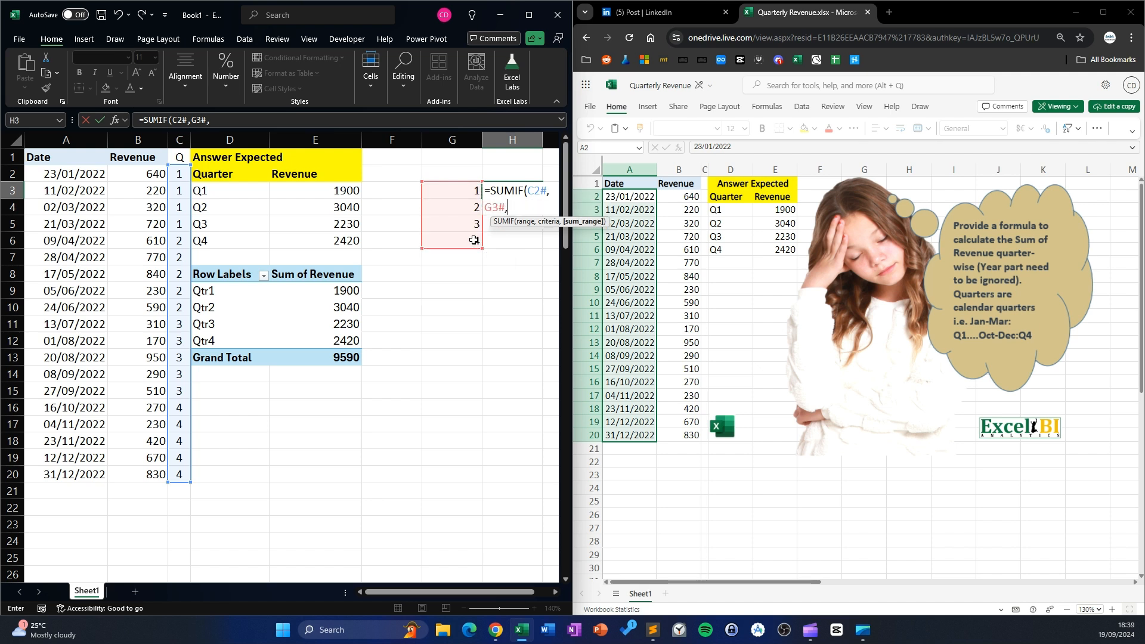
{"action": "left_click_drag", "start_coordinate": [147, 175], "coordinate": [137, 478]}
{"action": "type", "text": ")"}
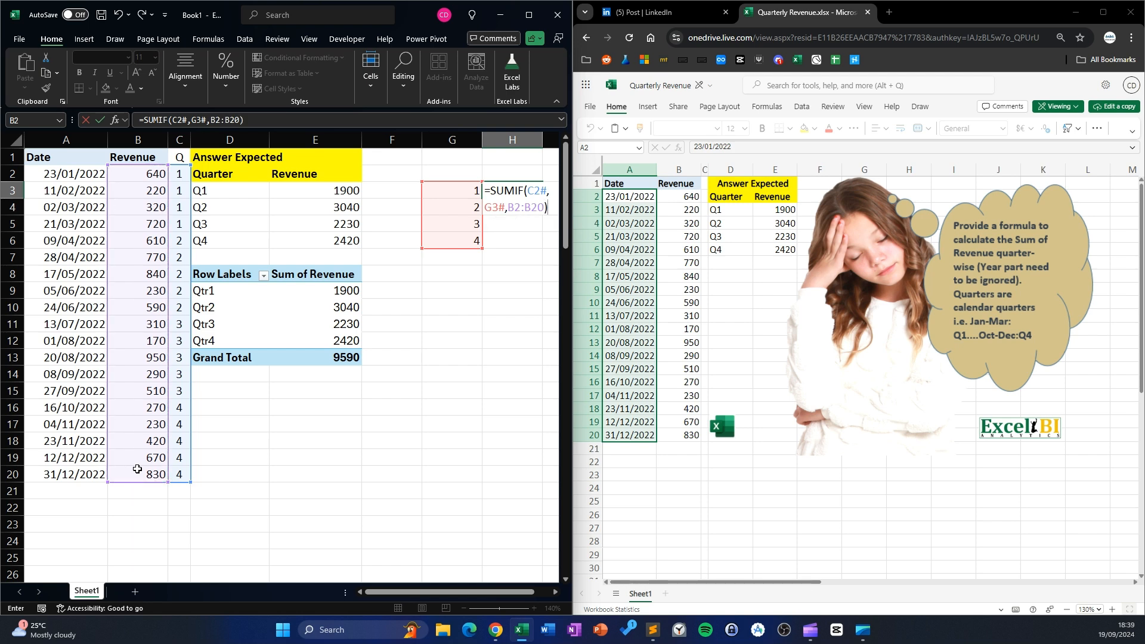
{"action": "key", "text": "Return"}
{"action": "left_click", "coordinate": [490, 260]}
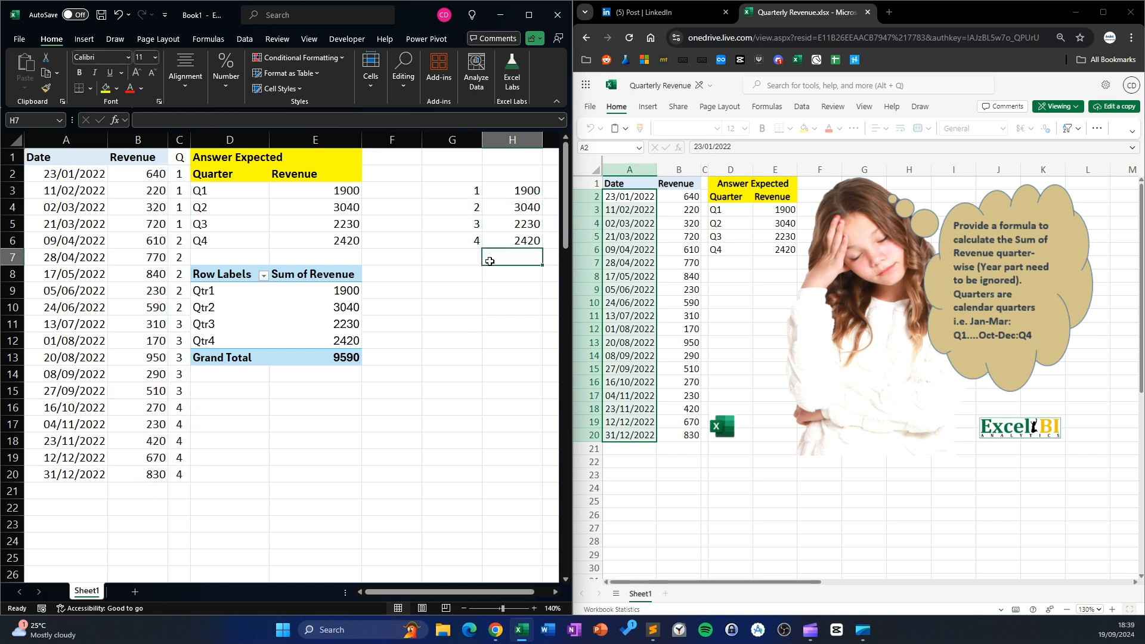
{"action": "left_click", "coordinate": [481, 195]}
{"action": "left_click_drag", "start_coordinate": [526, 190], "coordinate": [520, 241]}
{"action": "left_click", "coordinate": [500, 285]}
{"action": "left_click", "coordinate": [440, 188]}
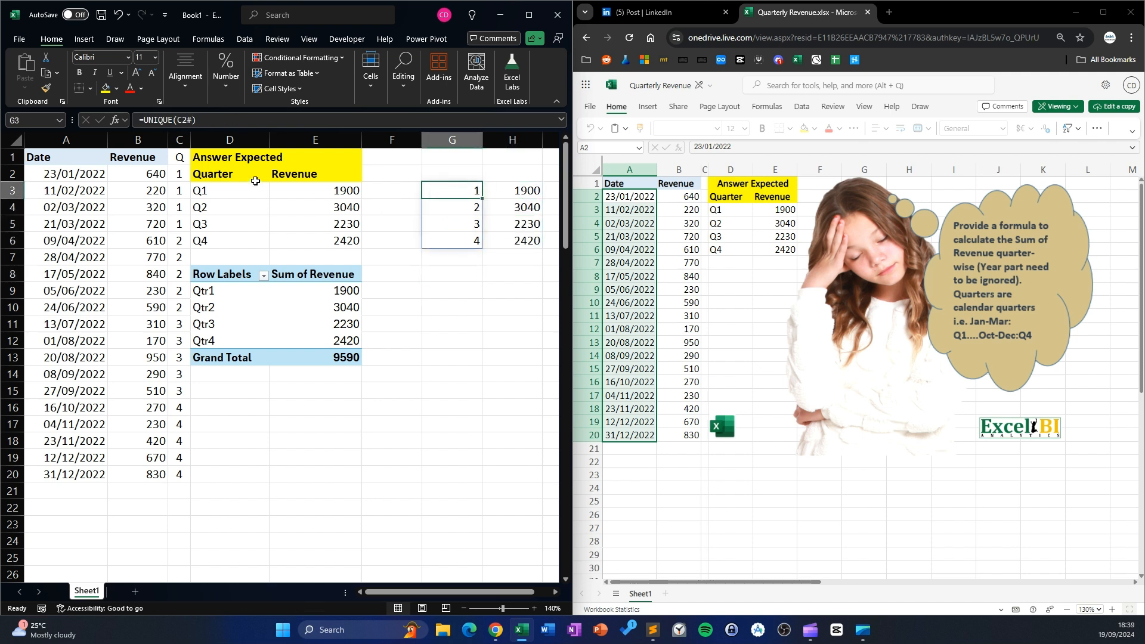
- Copy the yellow Quarter and Revenue headings from D2:E2 to G2:H2 above the formula results
{"action": "left_click_drag", "start_coordinate": [246, 174], "coordinate": [316, 185]}
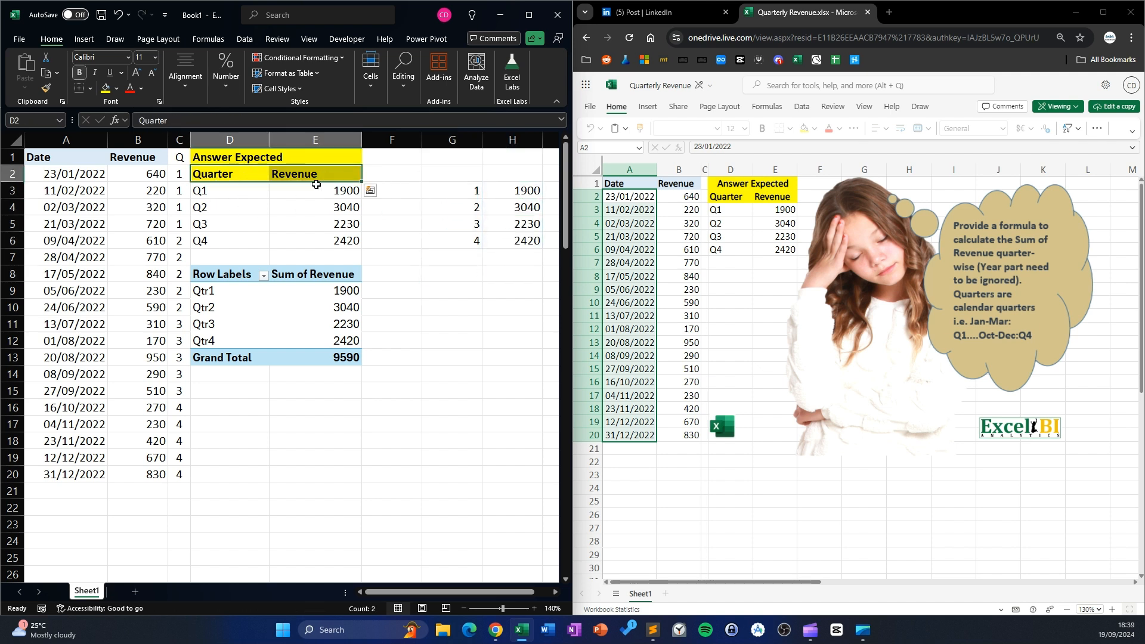
{"action": "key", "text": "ctrl+c"}
{"action": "left_click", "coordinate": [459, 173]}
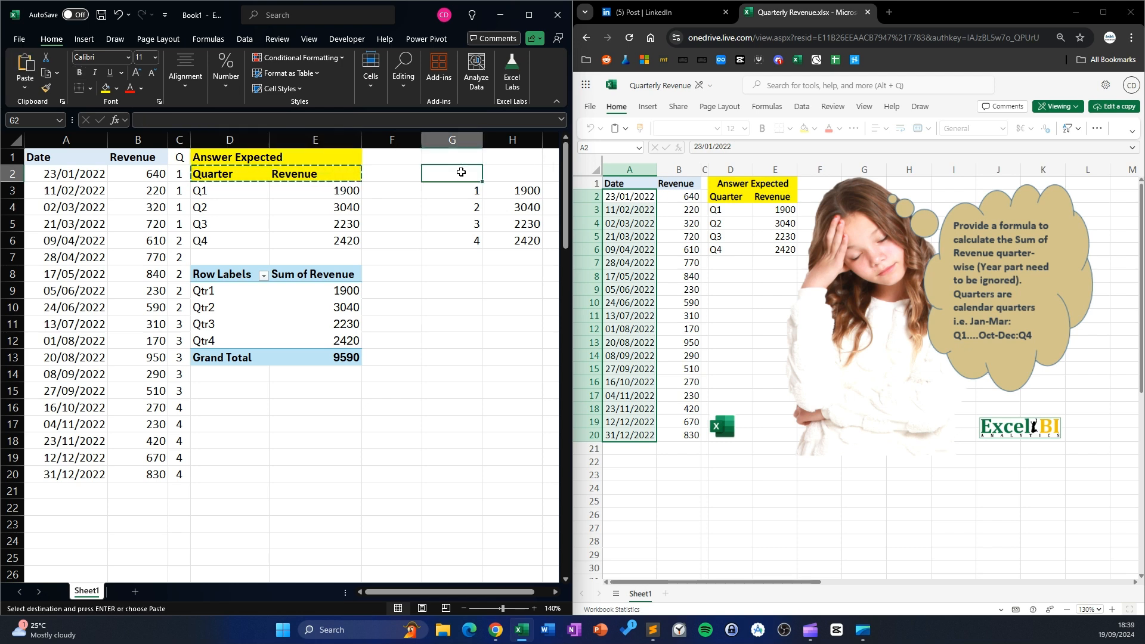
{"action": "key", "text": "ctrl+v"}
{"action": "left_click", "coordinate": [507, 272]}
{"action": "left_click", "coordinate": [445, 324]}
{"action": "key", "text": "Escape"}
{"action": "key", "text": "Escape"}
{"action": "left_click", "coordinate": [510, 313]}
- Centre the contents of columns G and H
{"action": "left_click_drag", "start_coordinate": [452, 140], "coordinate": [513, 139]}
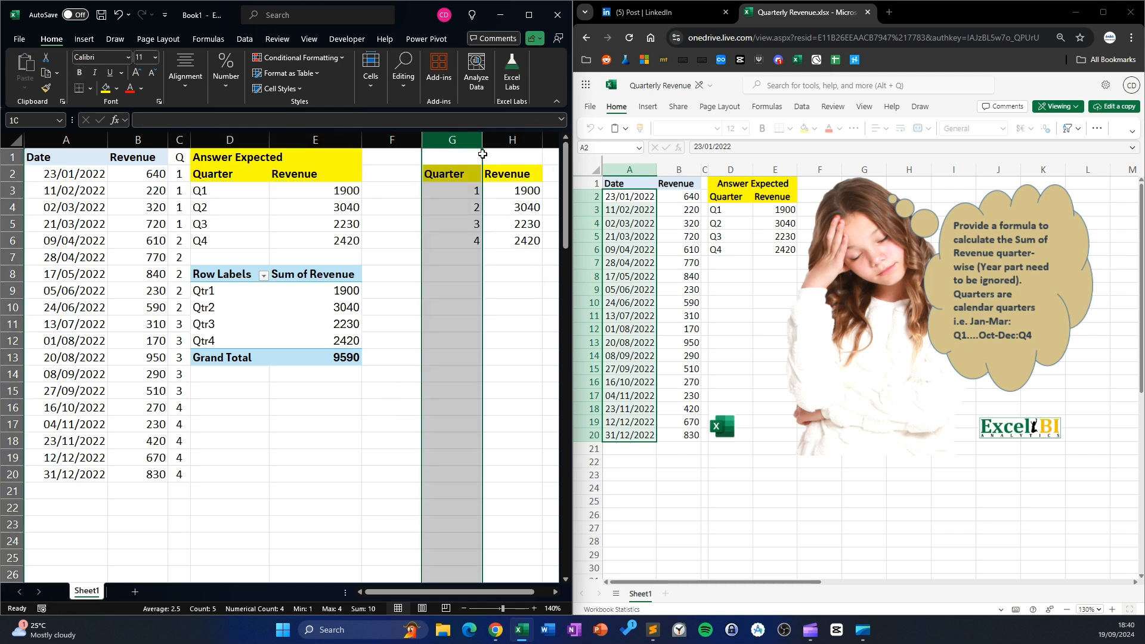
{"action": "left_click", "coordinate": [185, 77]}
{"action": "left_click", "coordinate": [451, 273]}
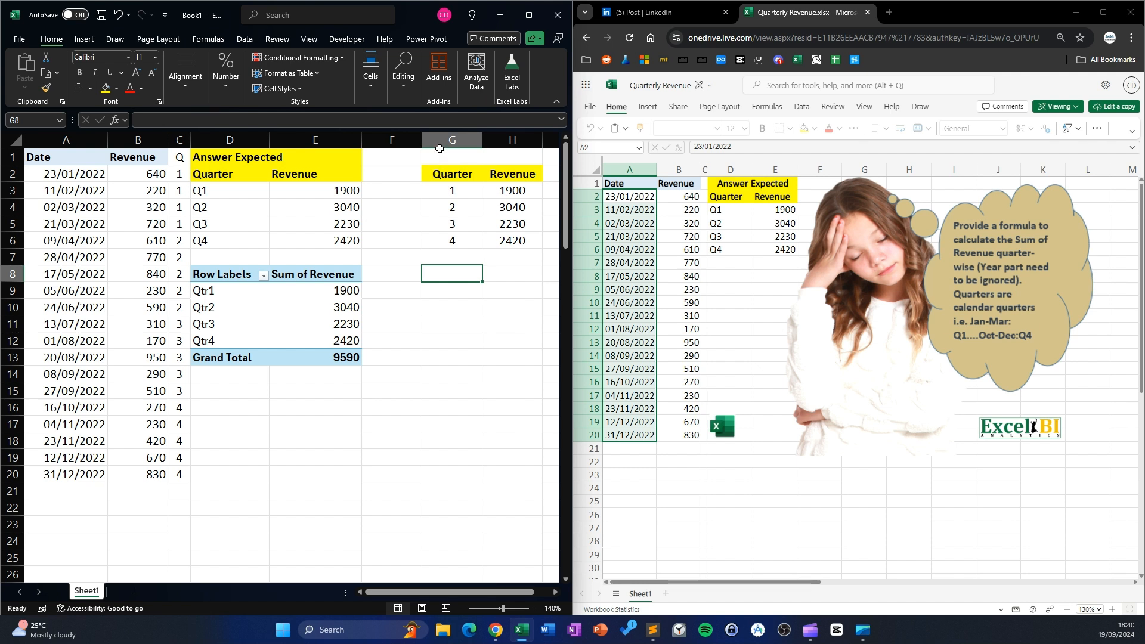
- Create a second pair of headings in D15:E15 with the array formula ={"Quarter","Revenue"} in D15
{"action": "left_click", "coordinate": [241, 393]}
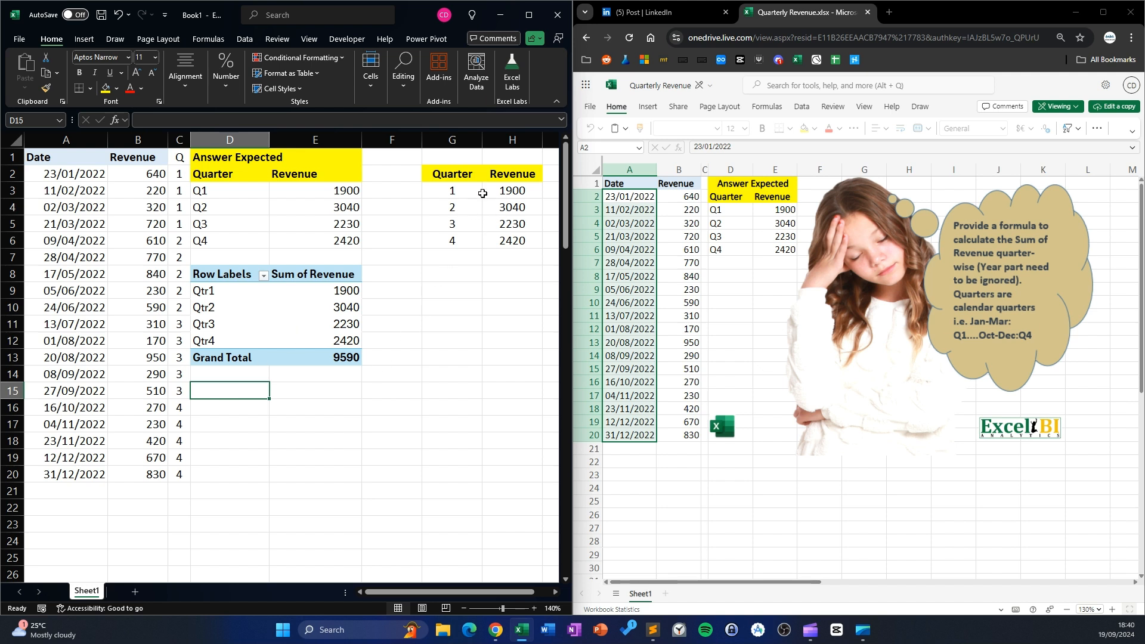
{"action": "left_click_drag", "start_coordinate": [221, 173], "coordinate": [331, 172]}
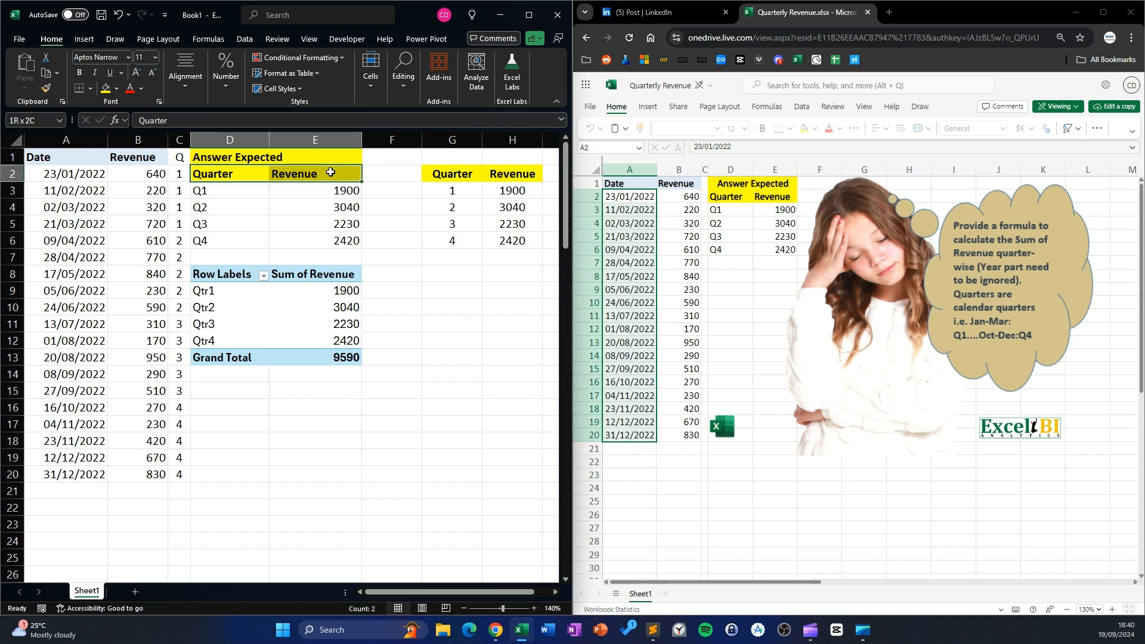
{"action": "left_click", "coordinate": [225, 393]}
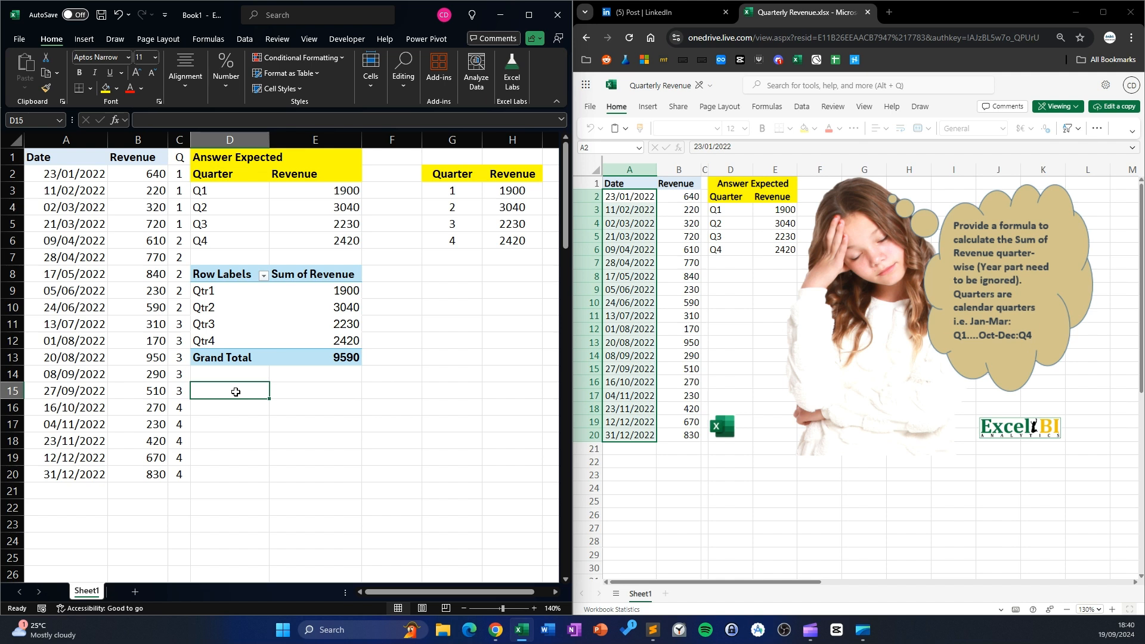
{"action": "type", "text": "="}
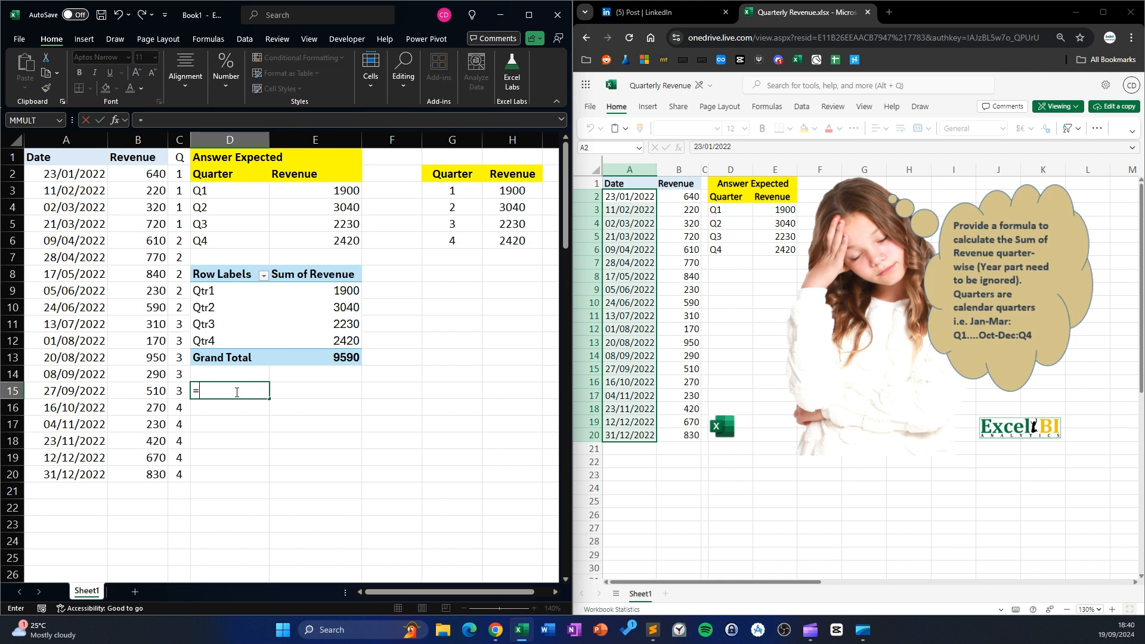
{"action": "type", "text": "{\"Quarter\","}
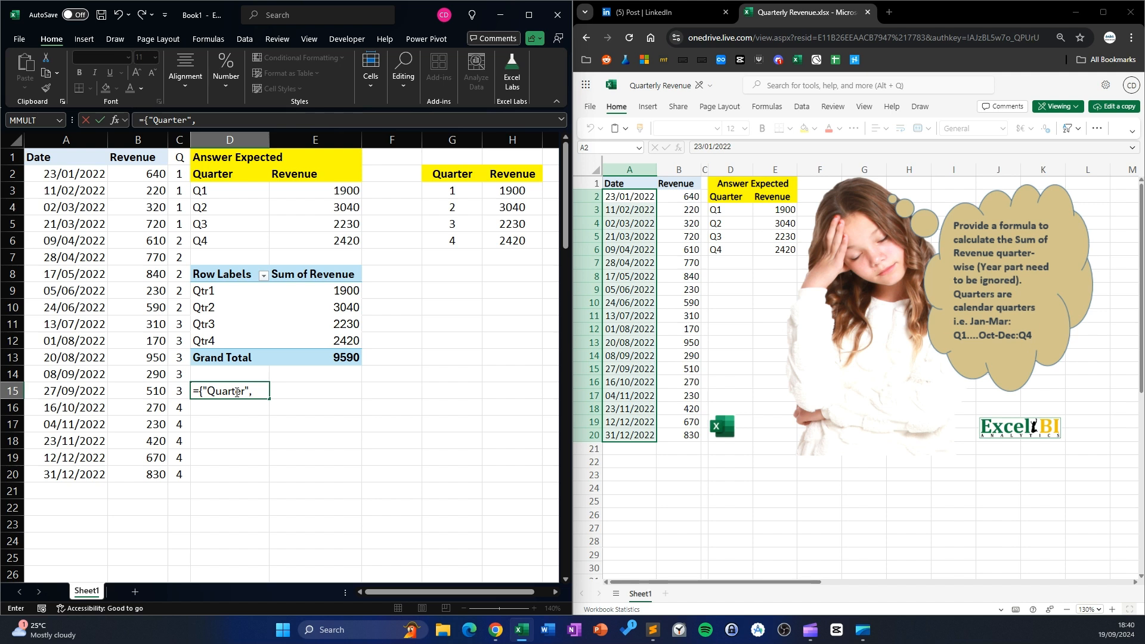
{"action": "type", "text": "Revenue"}
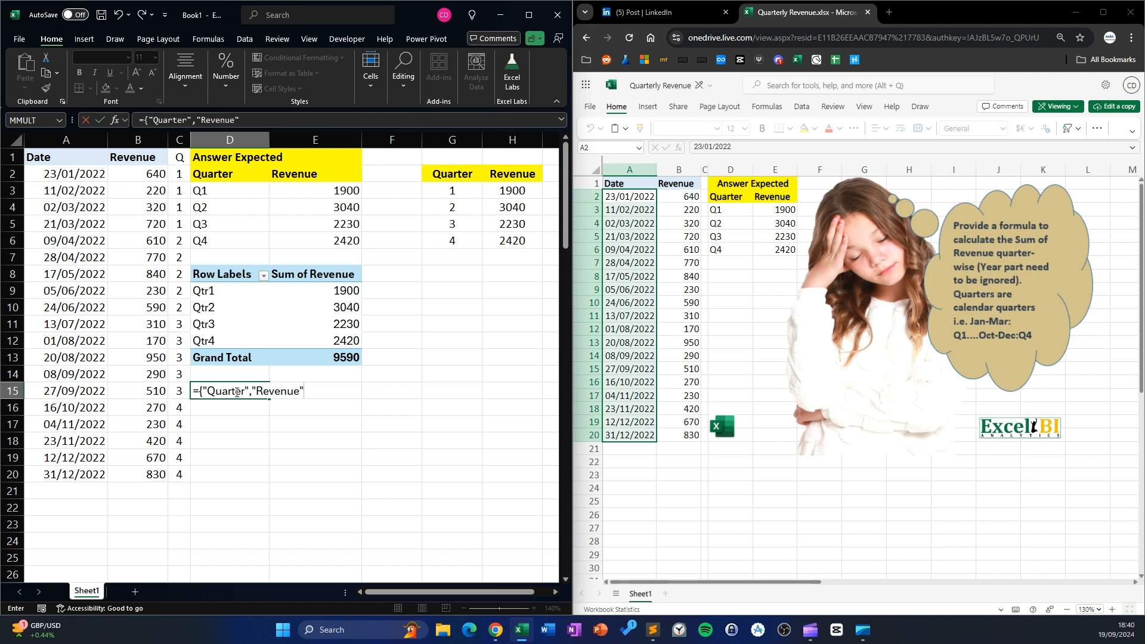
{"action": "type", "text": "\"}"}
{"action": "key", "text": "Return"}
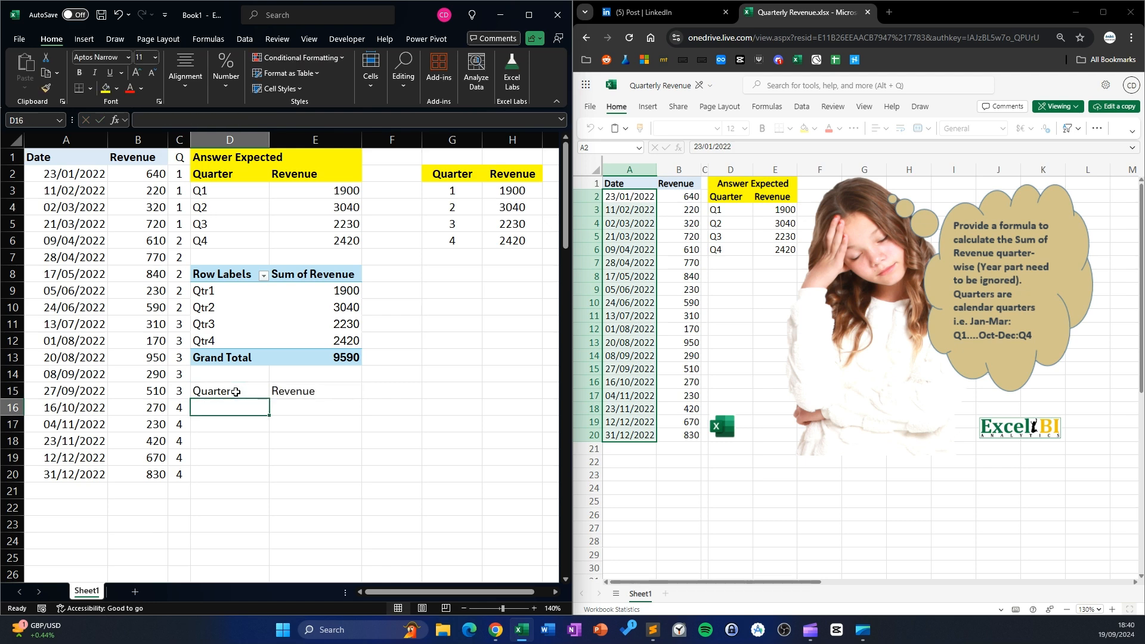
- Generate the four quarter numbers below the Quarter heading with =SEQUENCE(4) in cell D16
{"action": "left_click", "coordinate": [284, 383]}
{"action": "left_click", "coordinate": [224, 405]}
{"action": "left_click", "coordinate": [233, 188]}
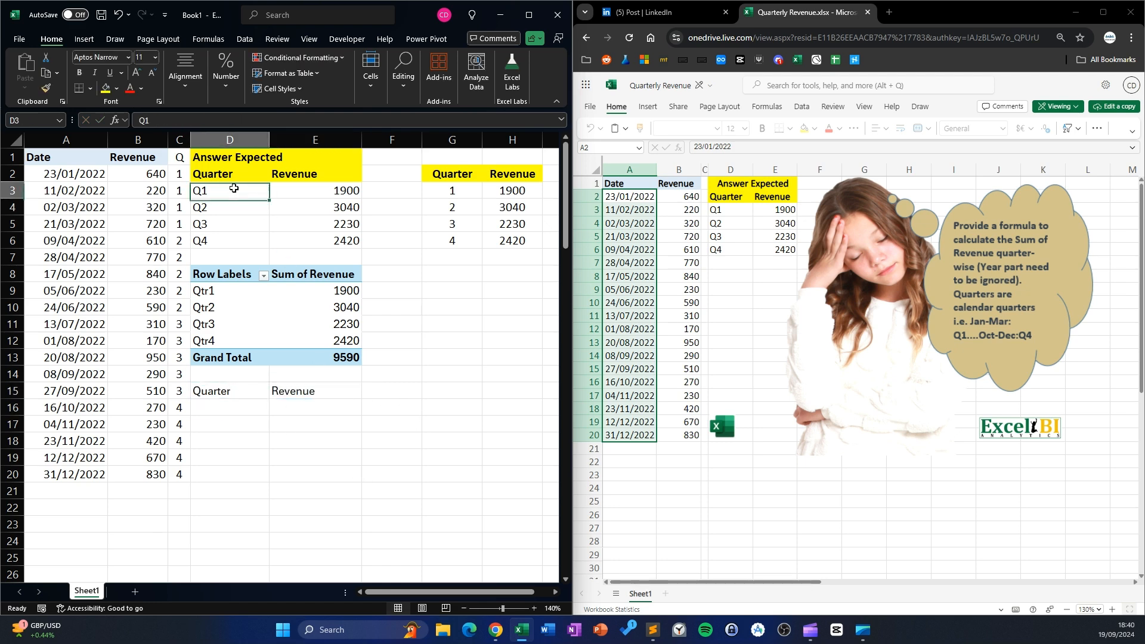
{"action": "left_click_drag", "start_coordinate": [216, 190], "coordinate": [229, 240]}
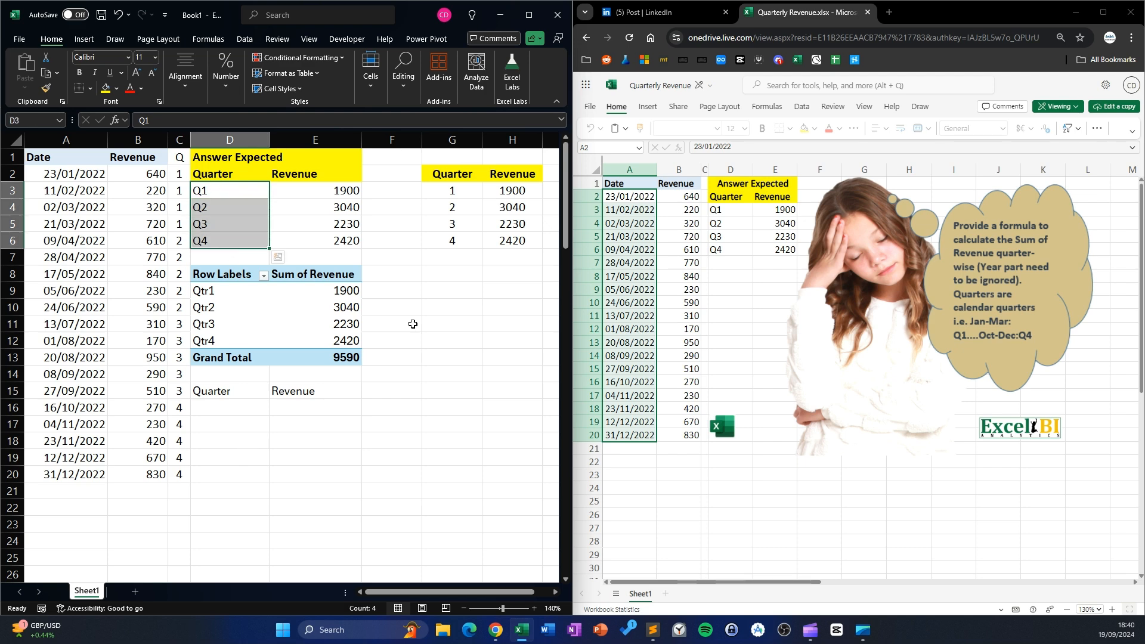
{"action": "left_click", "coordinate": [239, 407]}
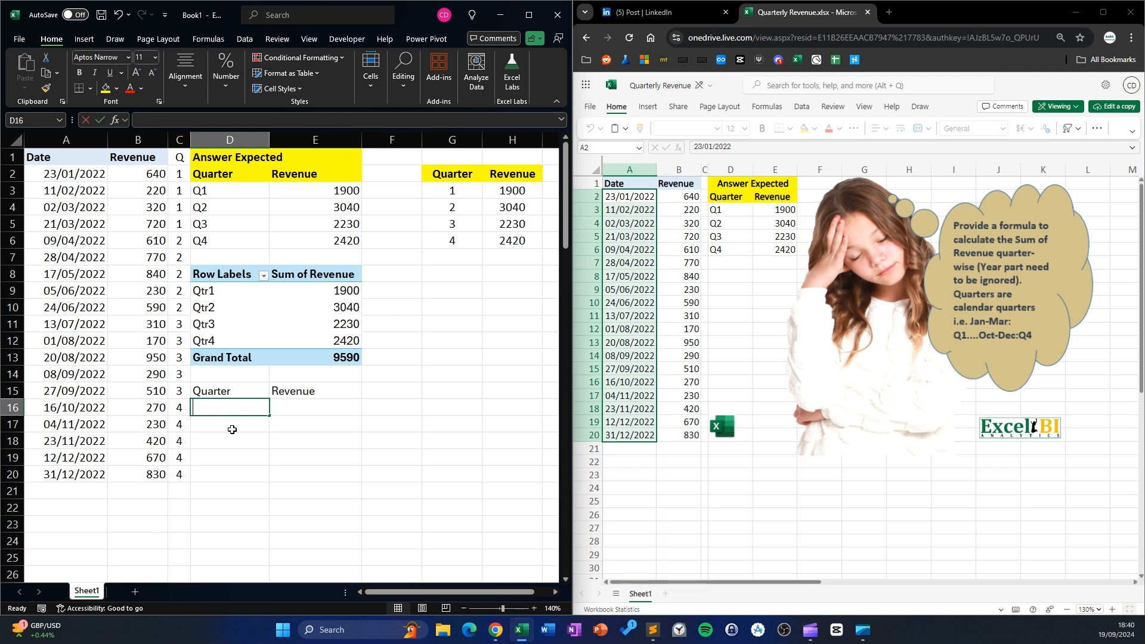
{"action": "type", "text": "=sequ"}
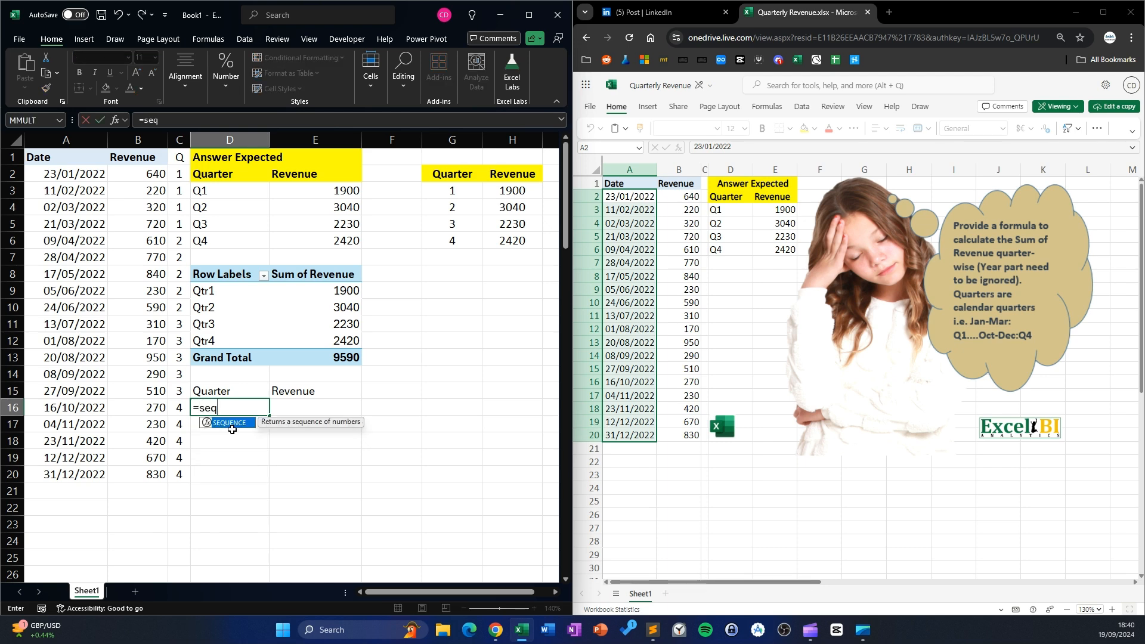
{"action": "key", "text": "Tab"}
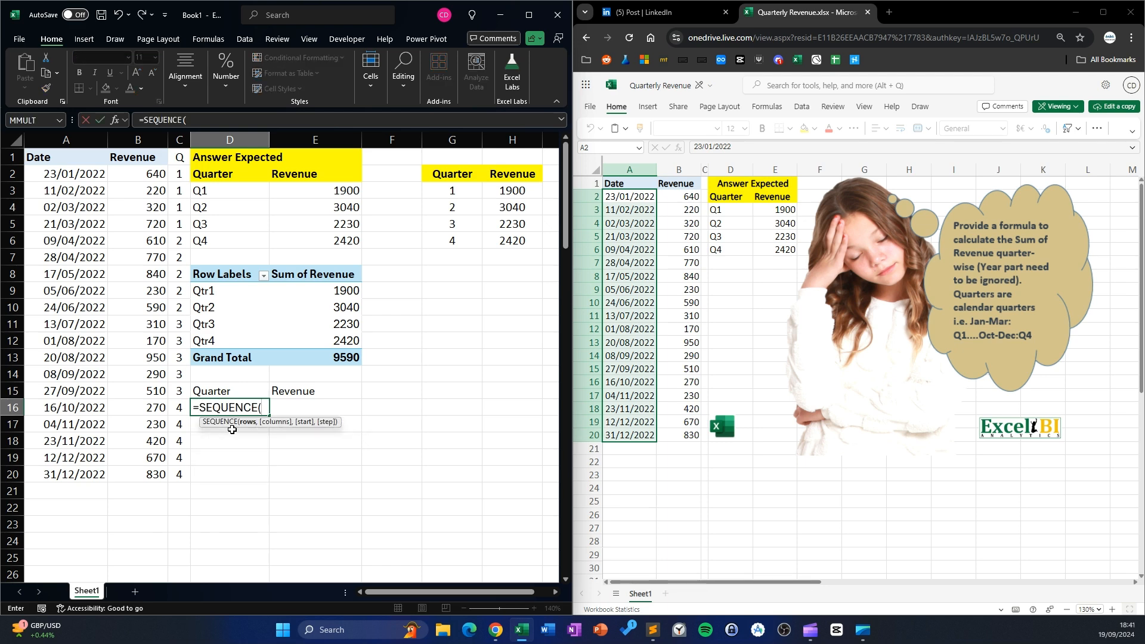
{"action": "type", "text": "4)"}
{"action": "key", "text": "Return"}
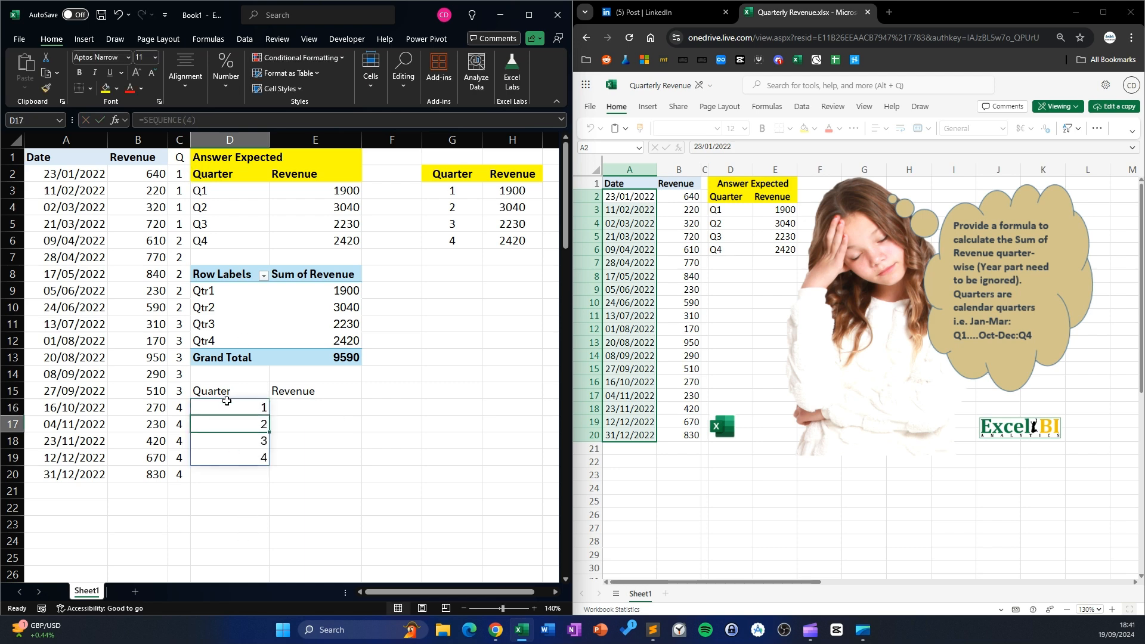
- Prefix the generated quarter numbers with the letter Q by changing the D16 formula to ="Q"&SEQUENCE(4)
{"action": "left_click", "coordinate": [228, 403]}
{"action": "left_click", "coordinate": [143, 121]}
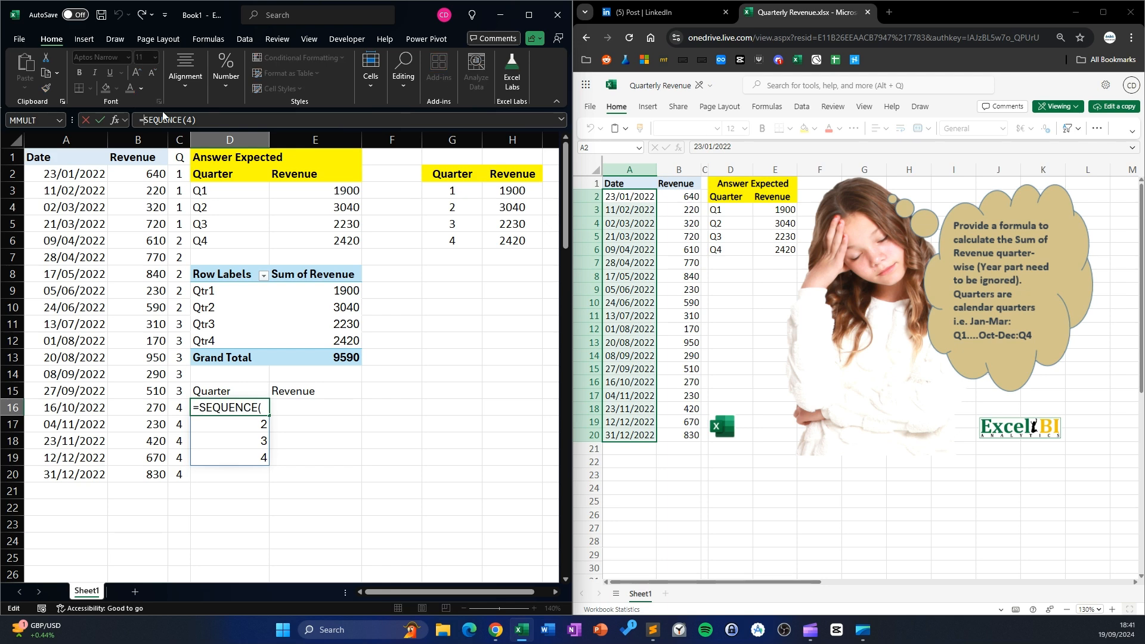
{"action": "type", "text": "\""}
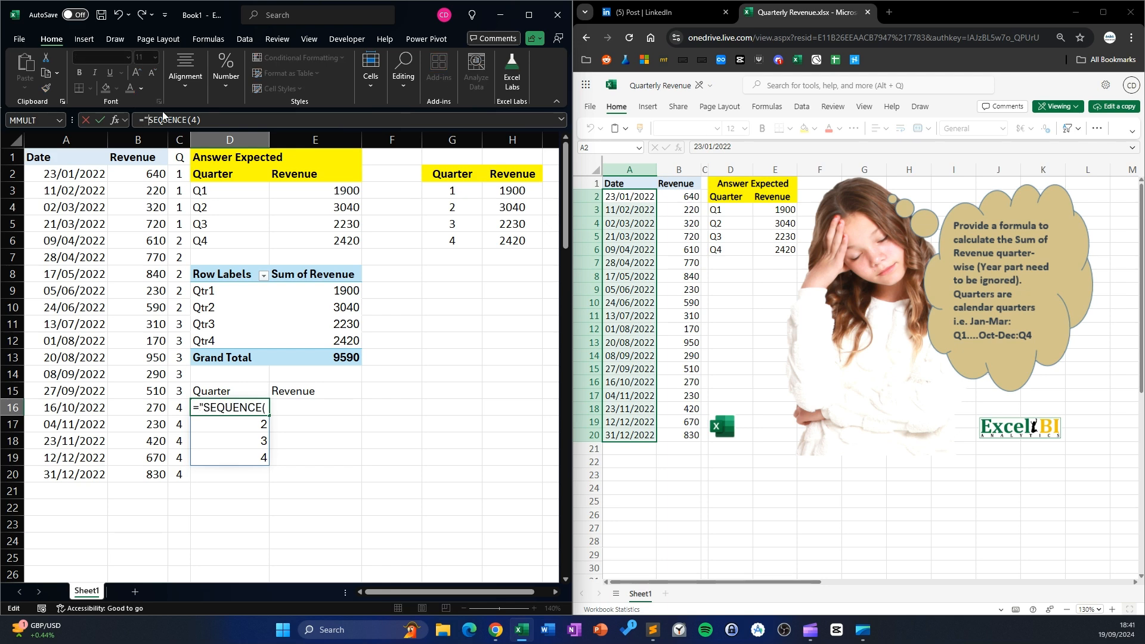
{"action": "type", "text": "Q\"&"}
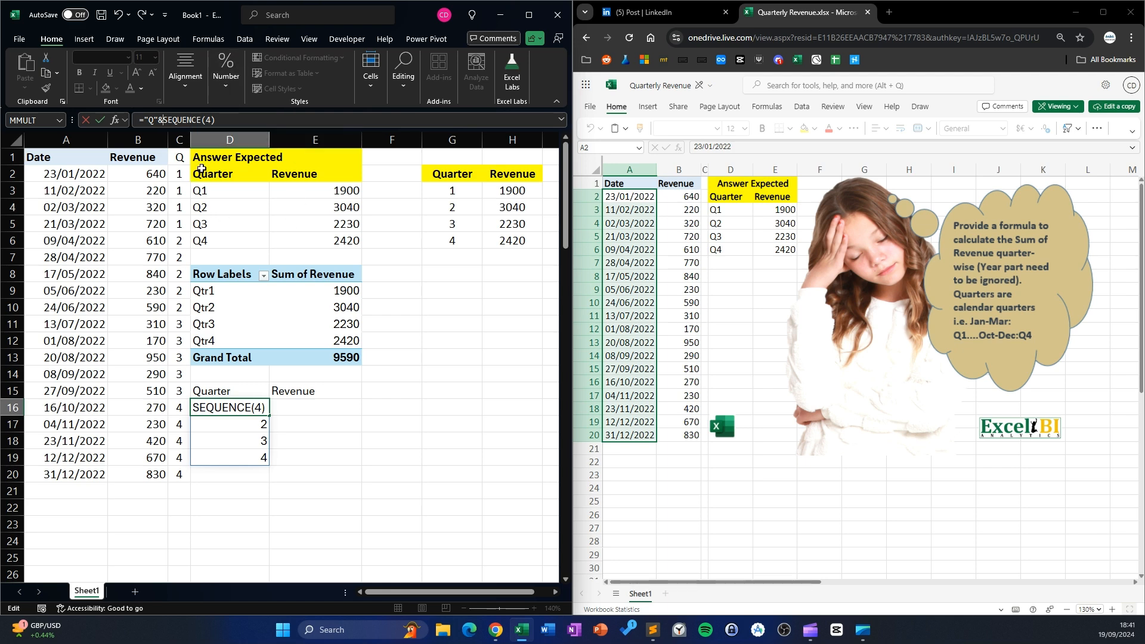
{"action": "key", "text": "Return"}
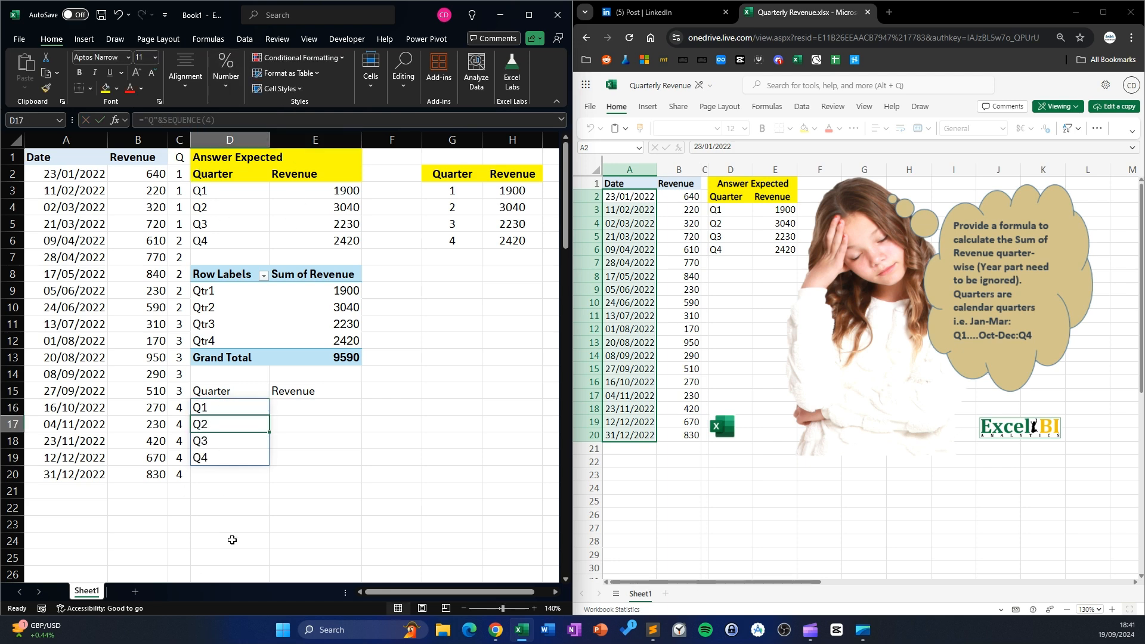
{"action": "key", "text": "Return"}
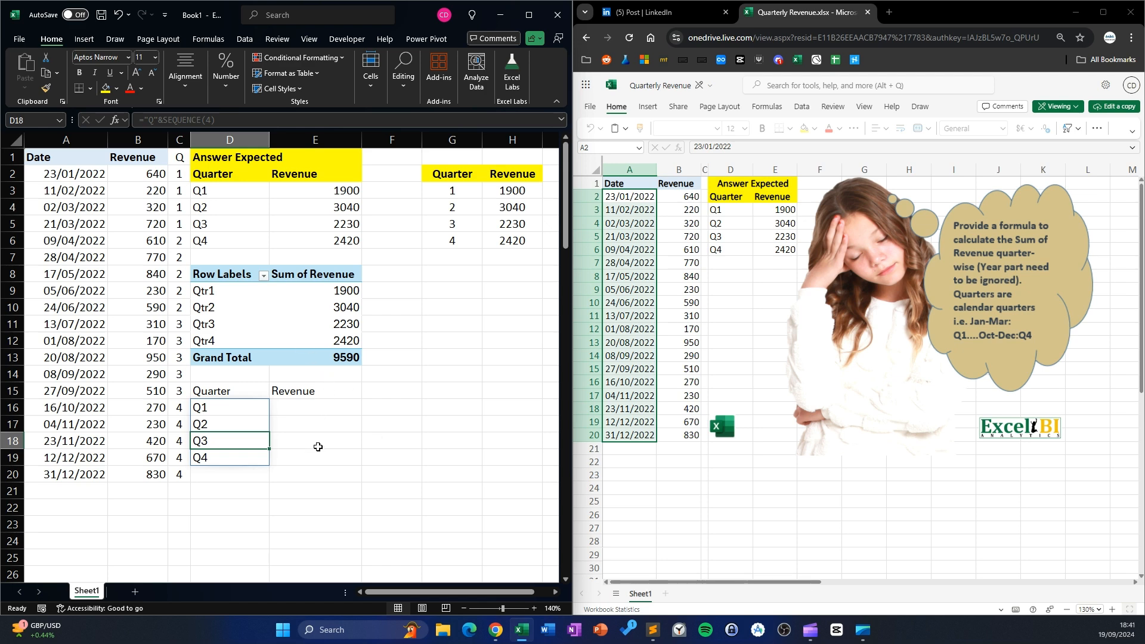
{"action": "left_click_drag", "start_coordinate": [236, 403], "coordinate": [239, 457]}
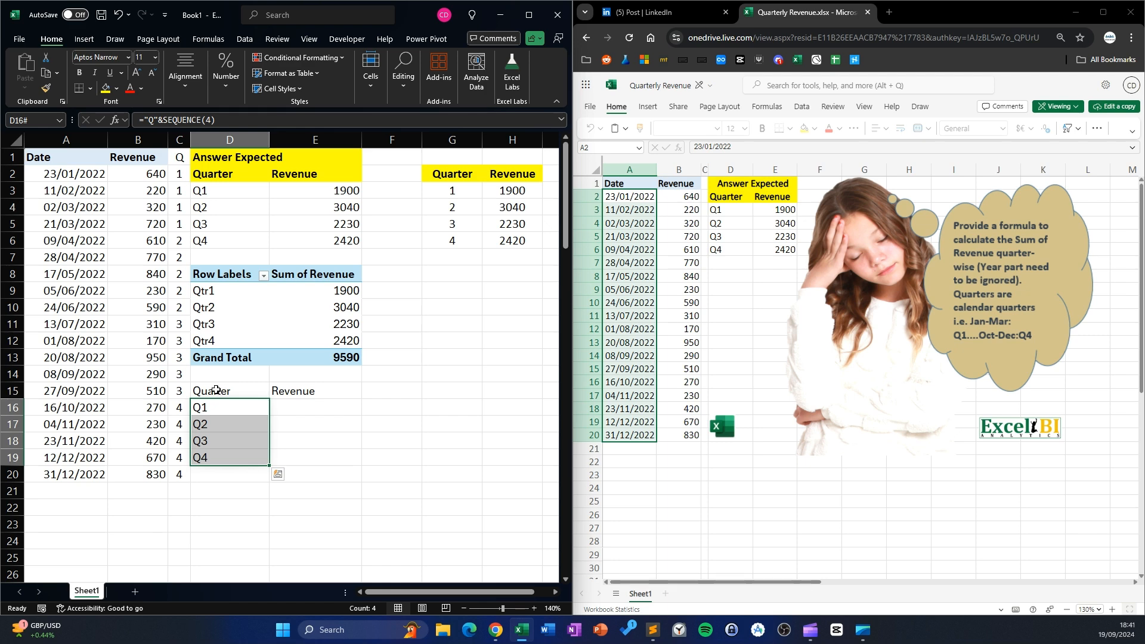
{"action": "left_click", "coordinate": [288, 393]}
{"action": "left_click", "coordinate": [276, 434]}
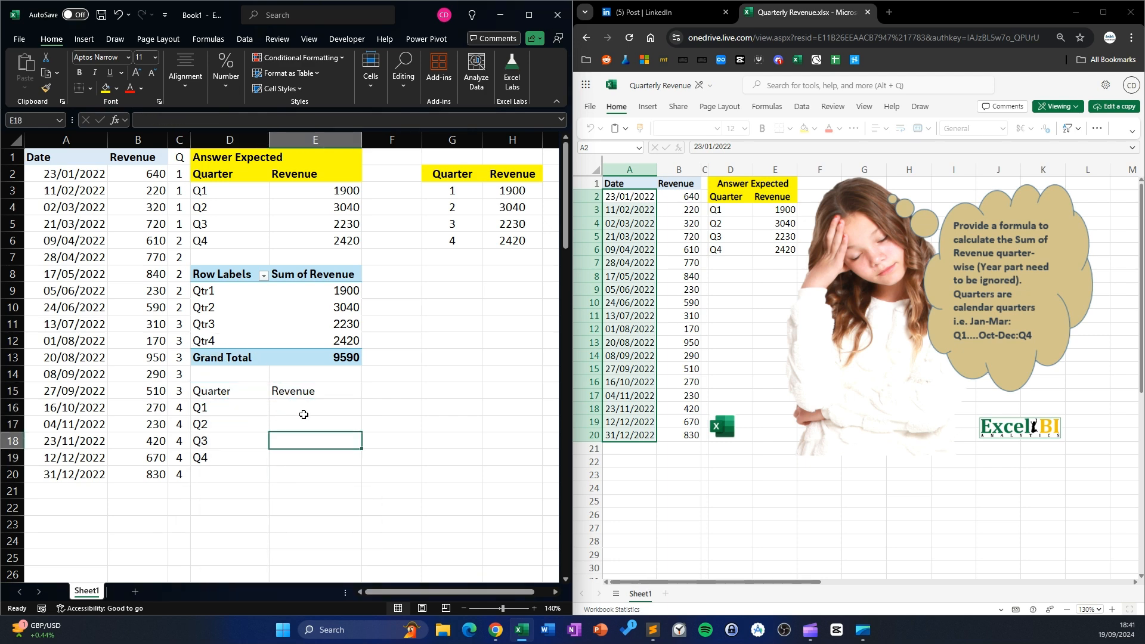
{"action": "left_click_drag", "start_coordinate": [303, 414], "coordinate": [300, 460]}
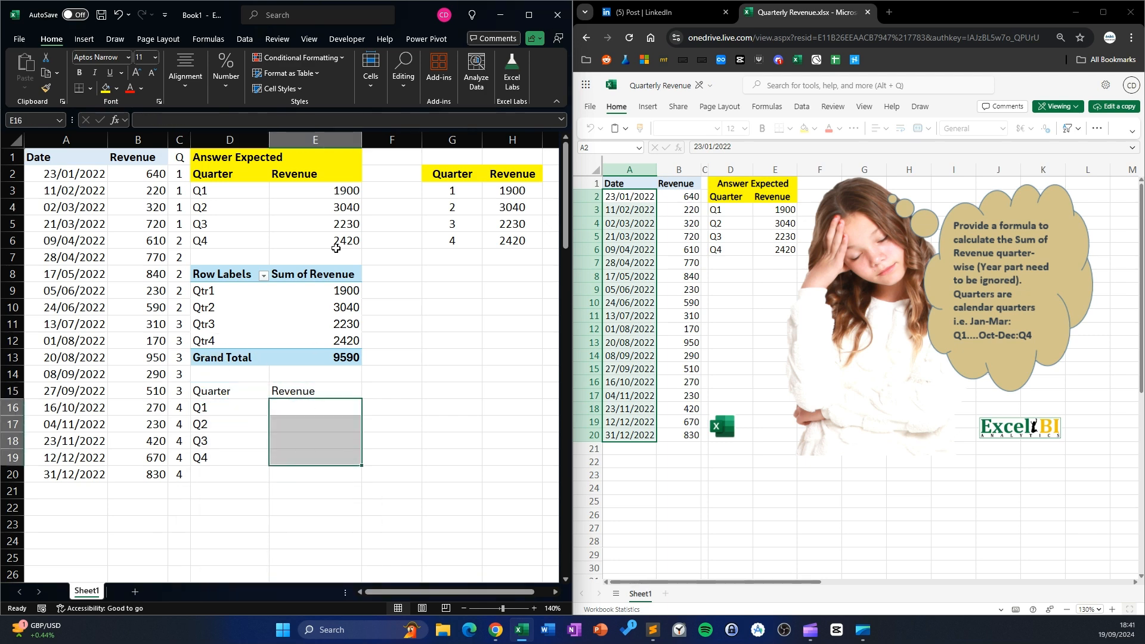
{"action": "left_click_drag", "start_coordinate": [342, 192], "coordinate": [337, 241]}
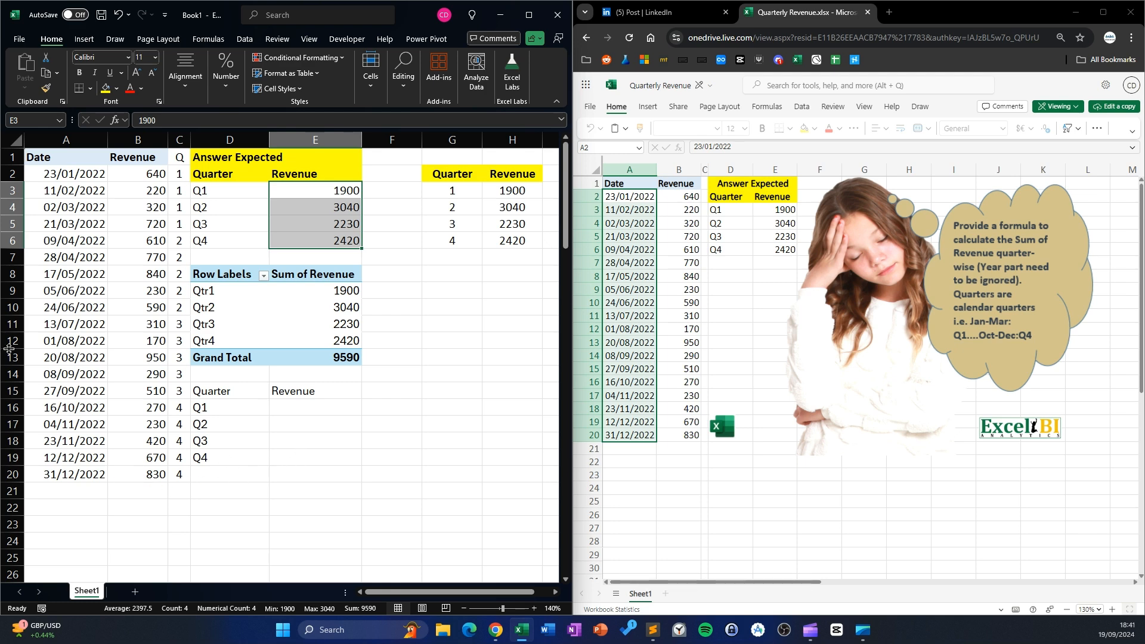
- Copy the expression ROUNDUP(MONTH(A2:A20)/3,0) without its equals sign from cell C2, leaving that cell's formula as it is
{"action": "left_click_drag", "start_coordinate": [181, 173], "coordinate": [187, 246]}
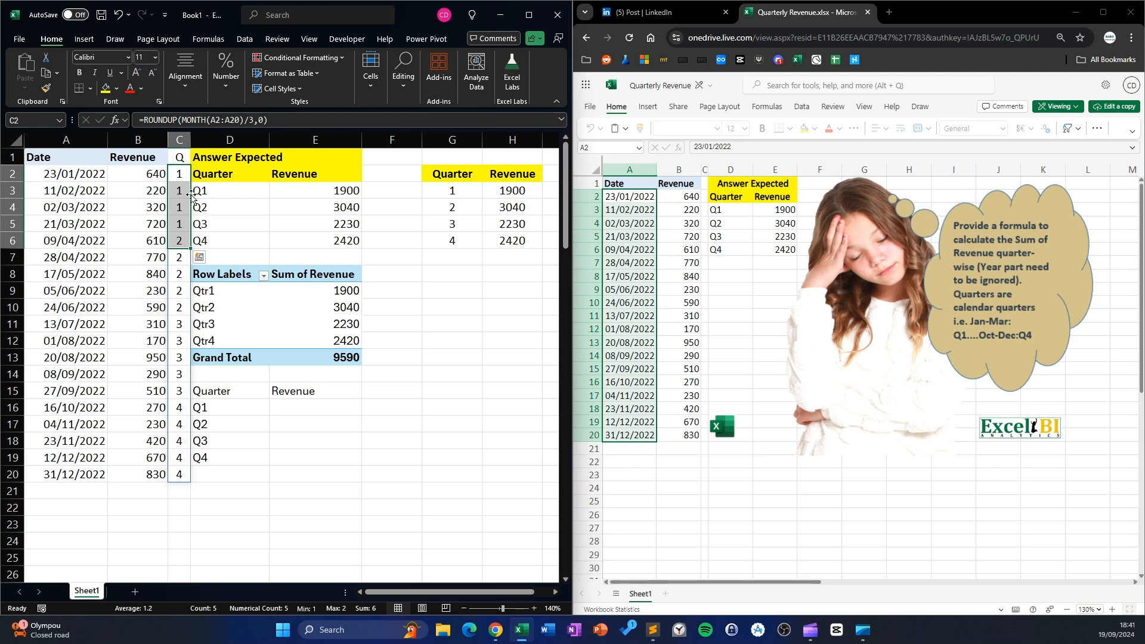
{"action": "left_click_drag", "start_coordinate": [144, 120], "coordinate": [268, 120]}
{"action": "key", "text": "ctrl+c"}
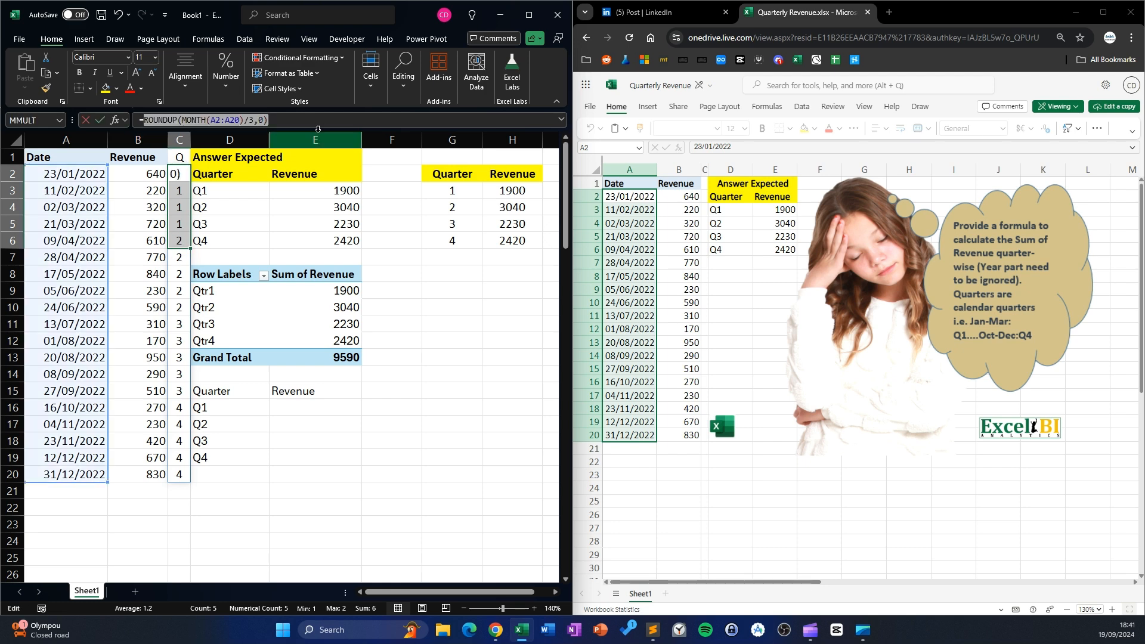
{"action": "right_click", "coordinate": [222, 118]}
{"action": "key", "text": "Escape"}
{"action": "key", "text": "Escape"}
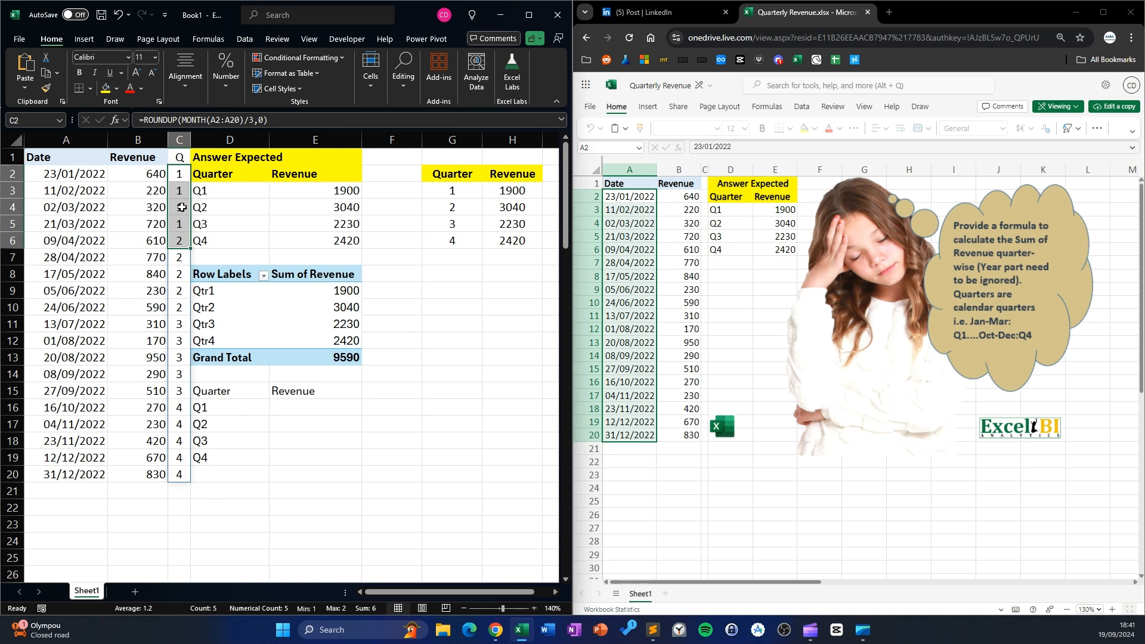
{"action": "left_click_drag", "start_coordinate": [179, 179], "coordinate": [181, 475]}
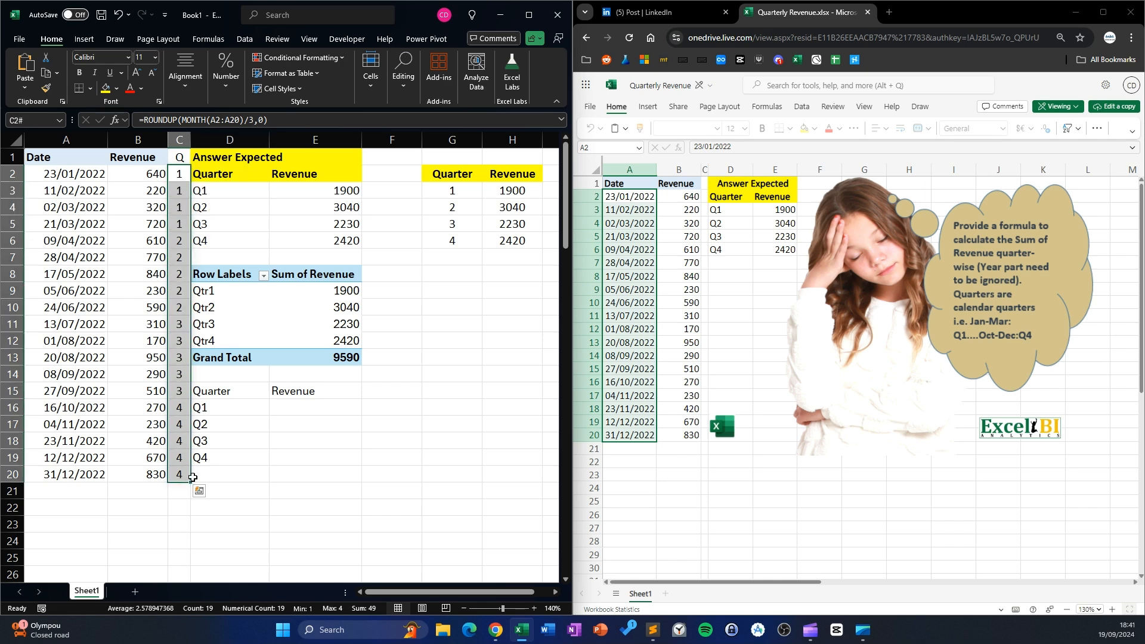
{"action": "left_click", "coordinate": [291, 423]}
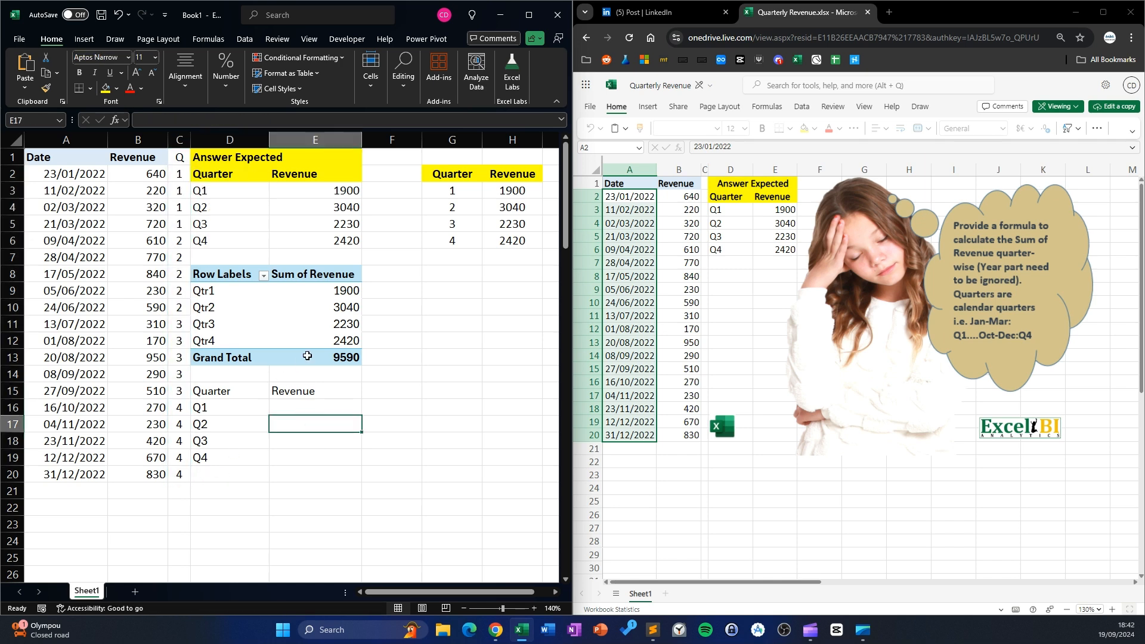
{"action": "left_click_drag", "start_coordinate": [241, 413], "coordinate": [238, 475]}
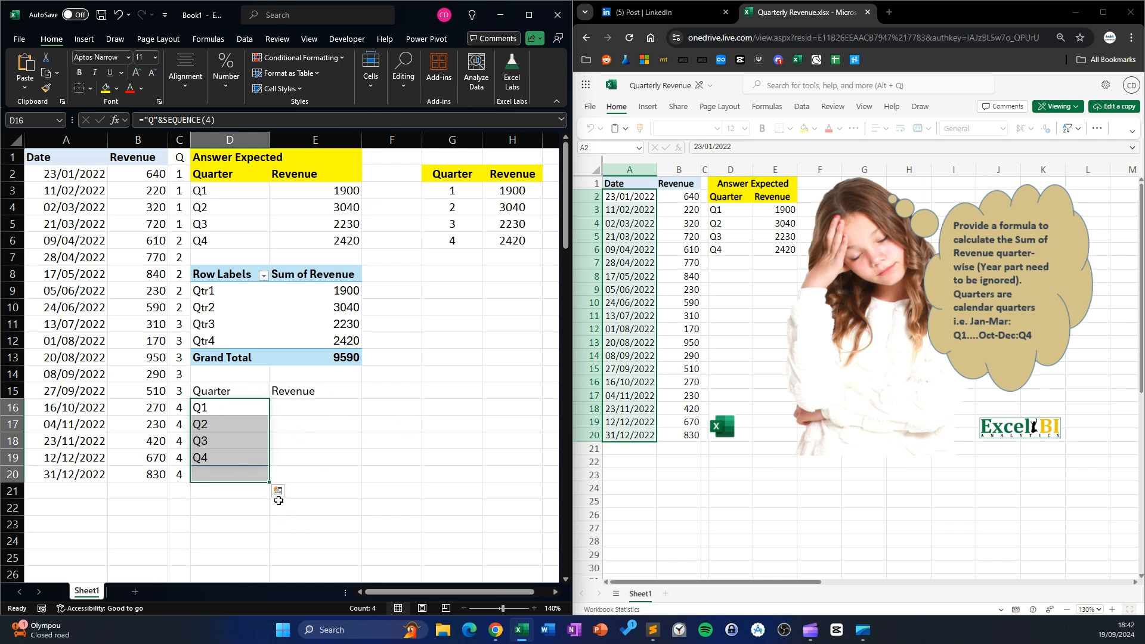
- Start a formula in the empty cell D23 from the copied expression, preceded by an equals sign: =ROUNDUP(MONTH(A2:A20)/3,0)
{"action": "scroll", "coordinate": [296, 422], "scroll_direction": "down", "scroll_amount": 3}
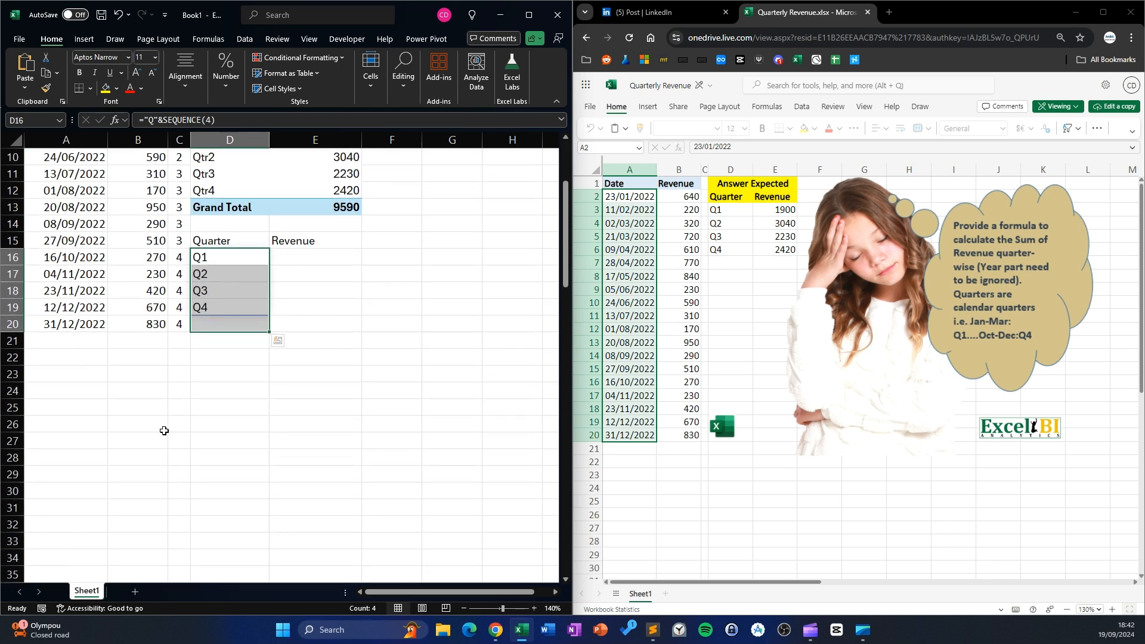
{"action": "left_click", "coordinate": [205, 371]}
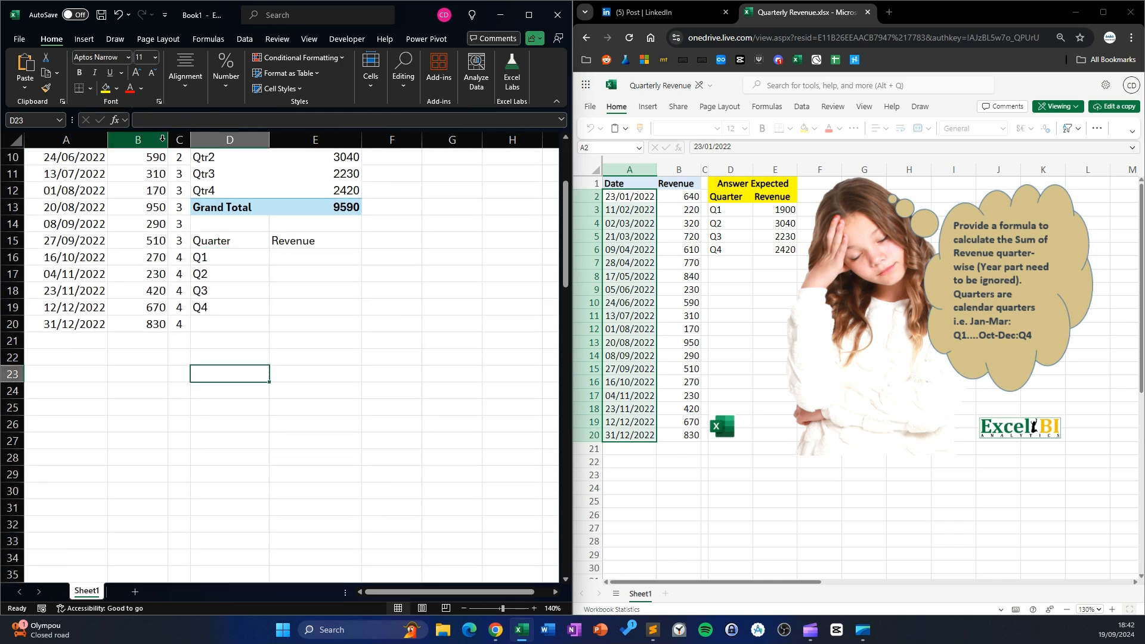
{"action": "left_click", "coordinate": [169, 118]}
{"action": "key", "text": "ctrl+v"}
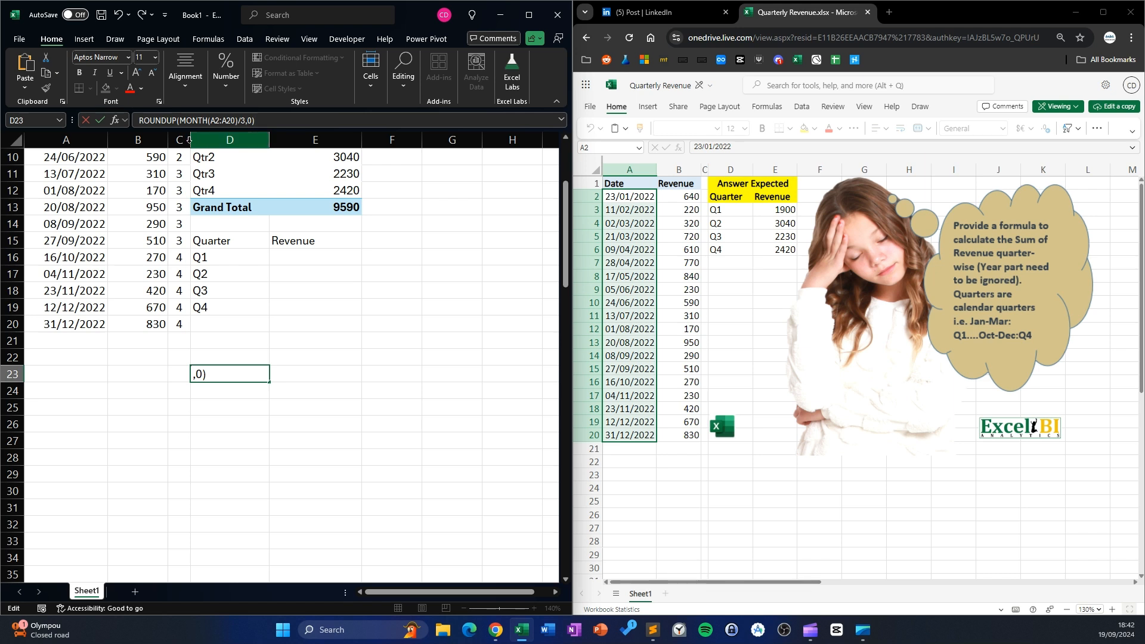
{"action": "left_click", "coordinate": [142, 114]}
{"action": "type", "text": "="}
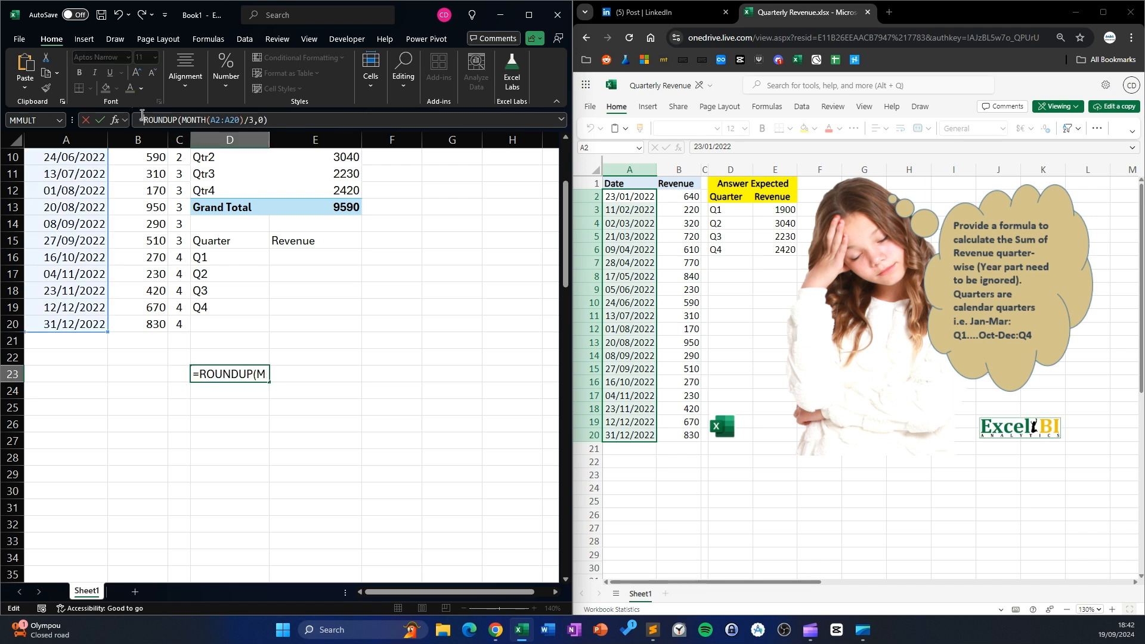
- Compare the quarter numbers in D23 with a horizontal sequence by extending the formula to =ROUNDUP(MONTH(A2:A20)/3,0)=SEQUENCE(,4)
{"action": "left_click", "coordinate": [301, 125]}
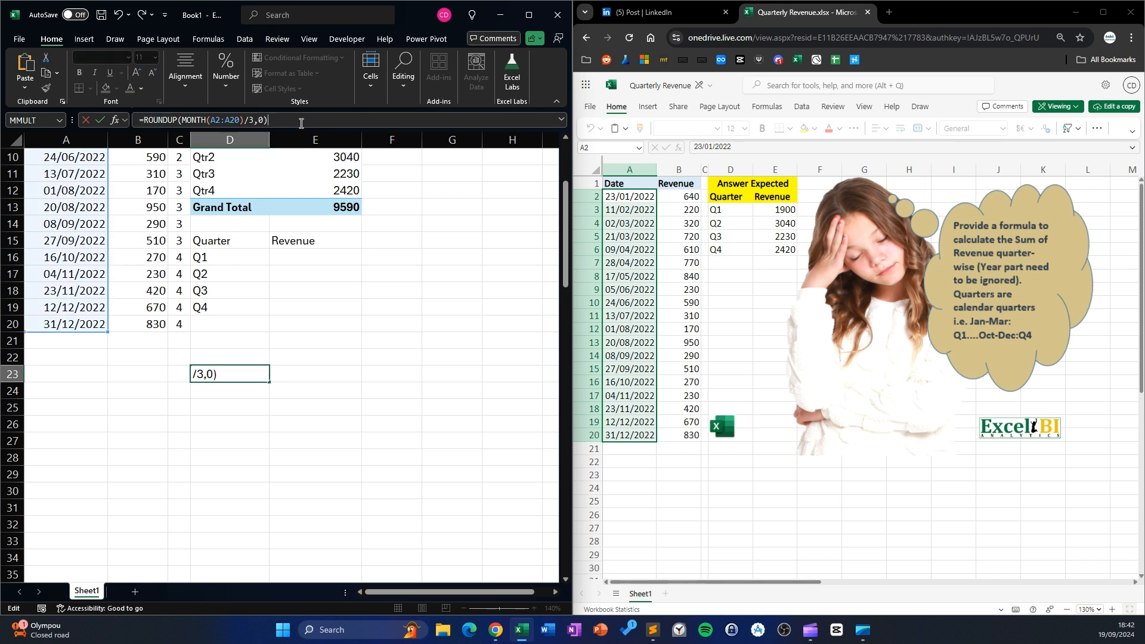
{"action": "type", "text": "=se"}
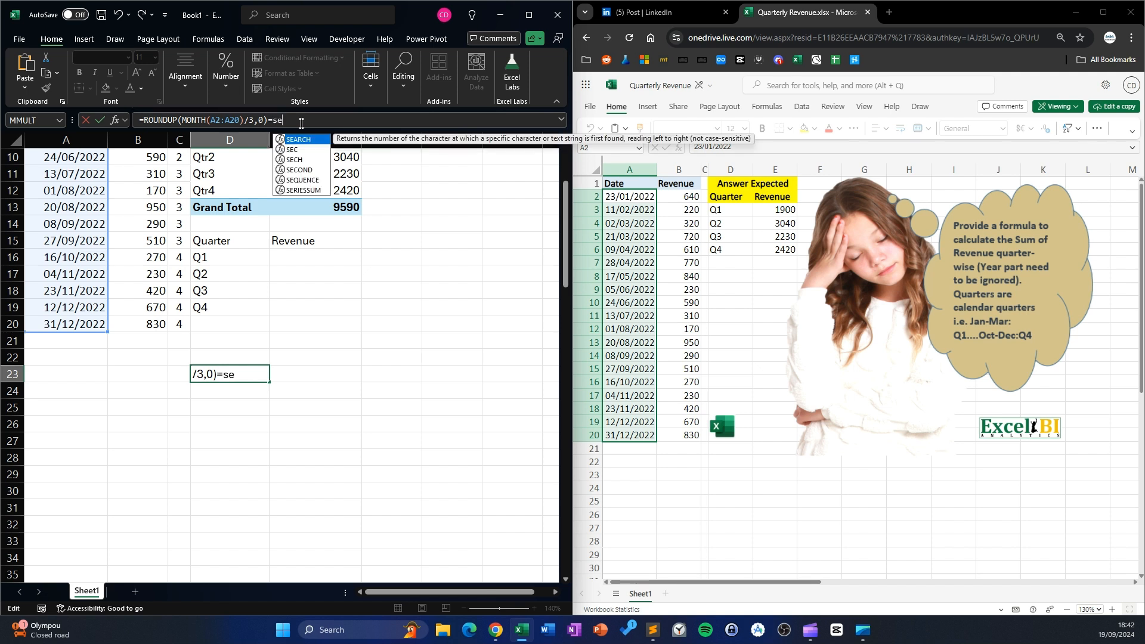
{"action": "type", "text": "q"}
{"action": "key", "text": "Tab"}
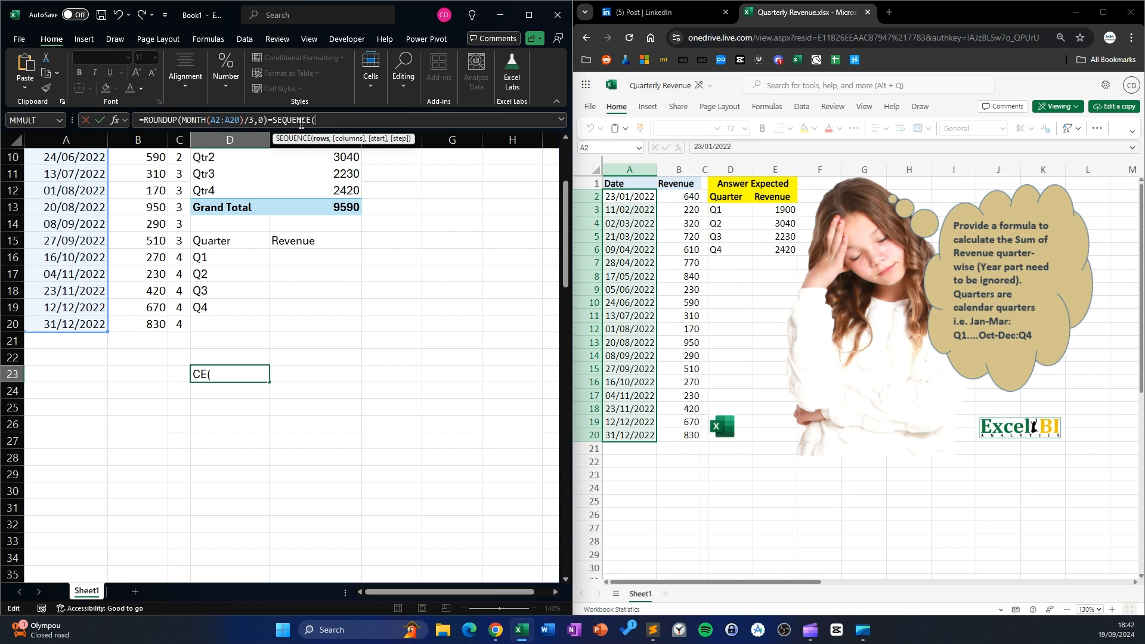
{"action": "type", "text": ",4"}
{"action": "type", "text": ")"}
{"action": "key", "text": "Return"}
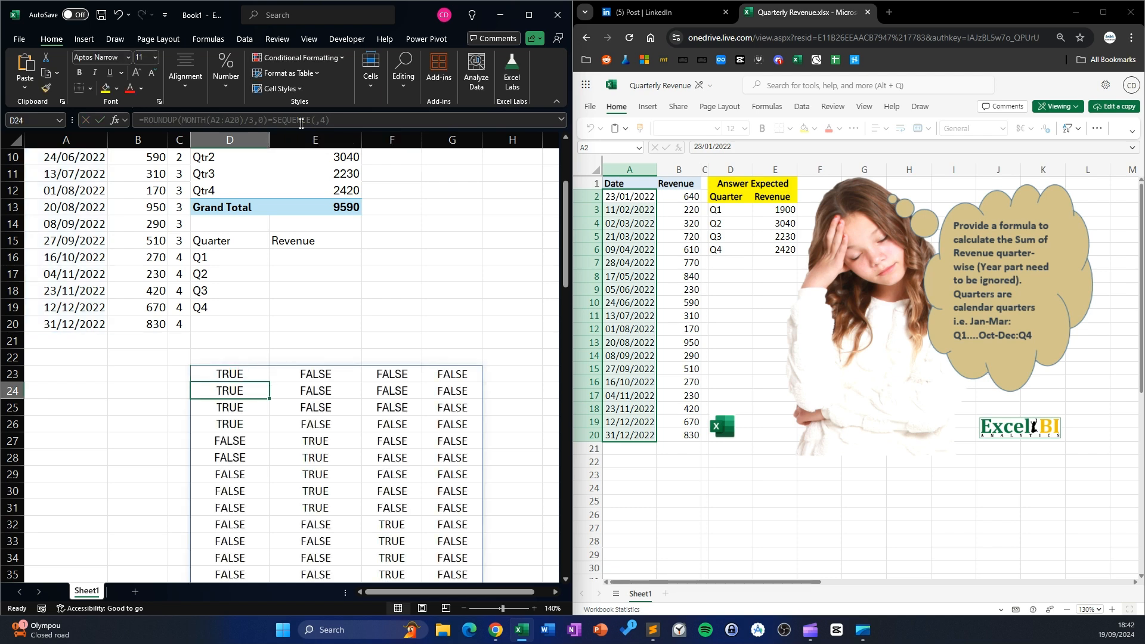
- Examine the TRUE/FALSE grid spilled from D23, checking how each column corresponds to one calendar quarter
{"action": "scroll", "coordinate": [322, 338], "scroll_direction": "down", "scroll_amount": 1}
{"action": "left_click_drag", "start_coordinate": [216, 327], "coordinate": [220, 374]}
{"action": "scroll", "coordinate": [311, 406], "scroll_direction": "down", "scroll_amount": 2}
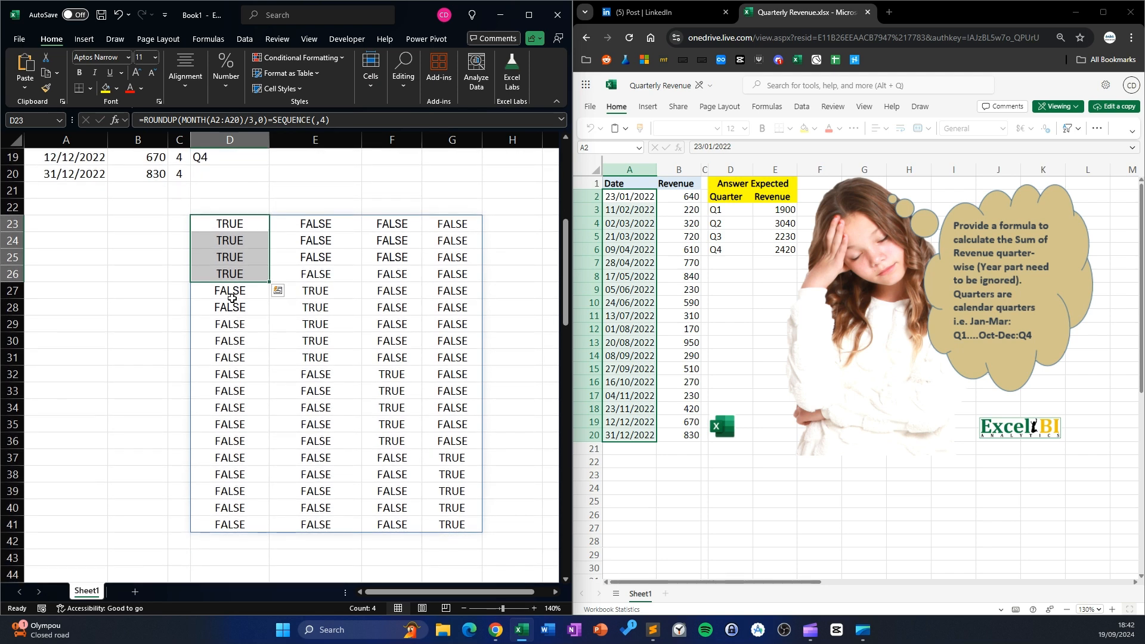
{"action": "left_click_drag", "start_coordinate": [229, 293], "coordinate": [225, 524]}
{"action": "left_click_drag", "start_coordinate": [313, 292], "coordinate": [308, 507]}
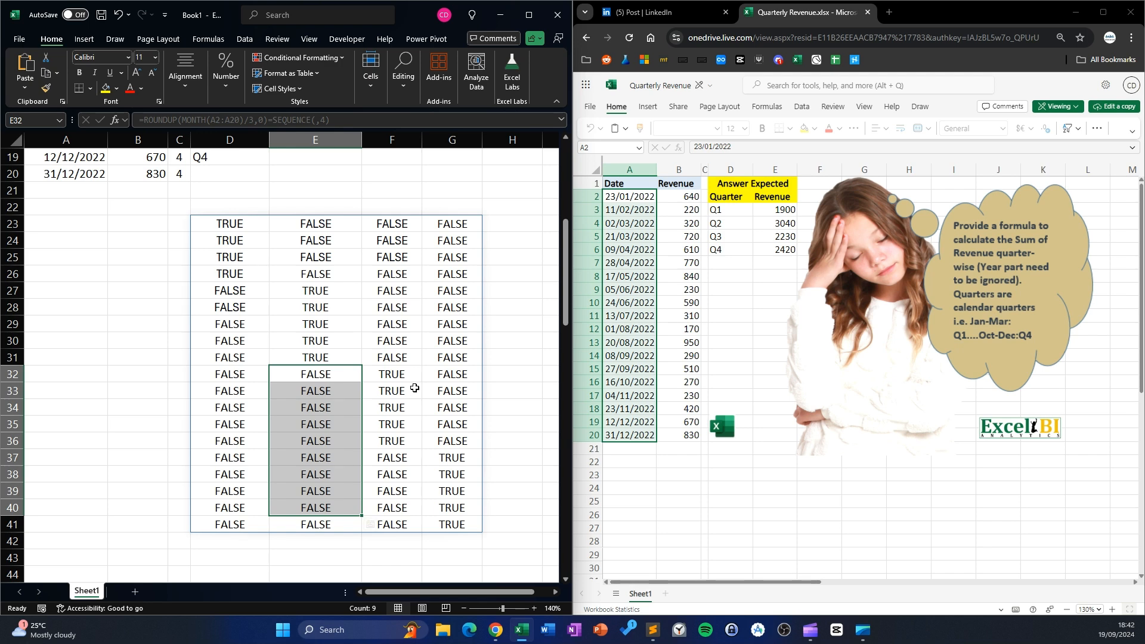
{"action": "scroll", "coordinate": [236, 329], "scroll_direction": "up", "scroll_amount": 3}
{"action": "left_click", "coordinate": [225, 357]}
{"action": "left_click", "coordinate": [325, 360]}
{"action": "left_click", "coordinate": [401, 356]}
{"action": "left_click", "coordinate": [443, 359]}
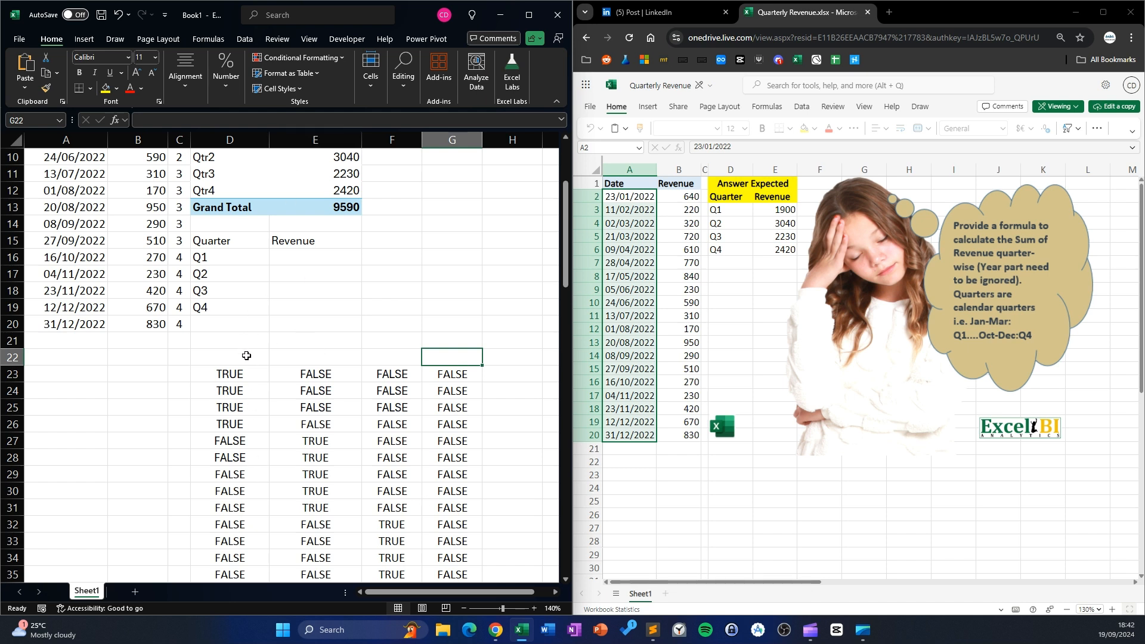
- Multiply the comparison by the revenue values by changing the D23 formula to =(ROUNDUP(MONTH(A2:A20)/3,0)=SEQUENCE(,4))*B2:B20
{"action": "left_click", "coordinate": [238, 379]}
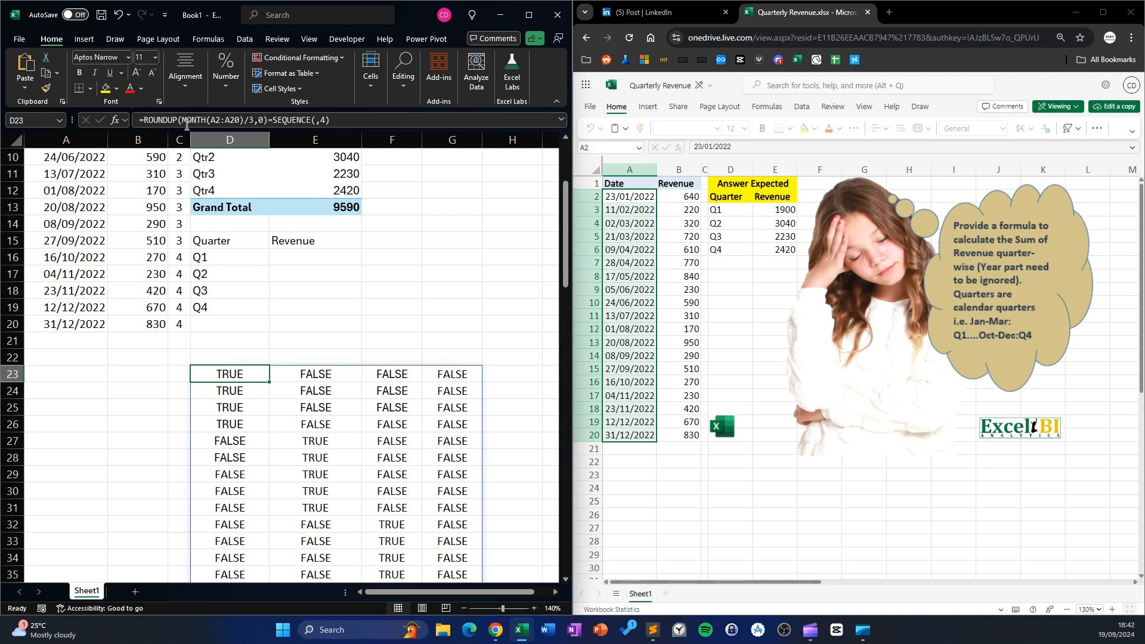
{"action": "left_click", "coordinate": [143, 120]}
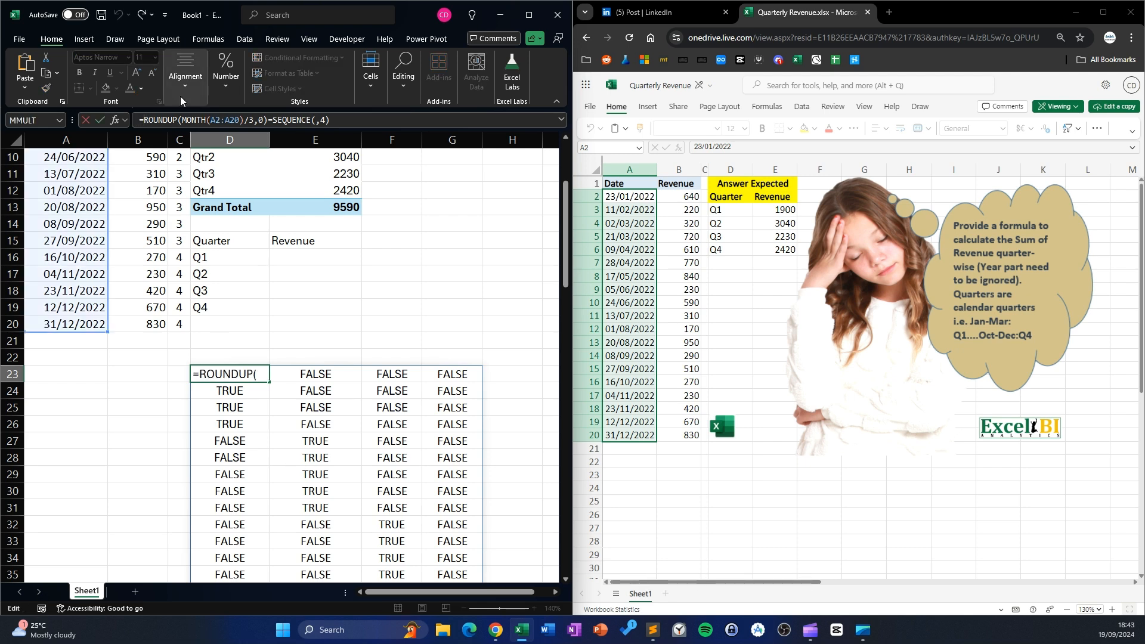
{"action": "type", "text": "("}
{"action": "left_click", "coordinate": [350, 120]}
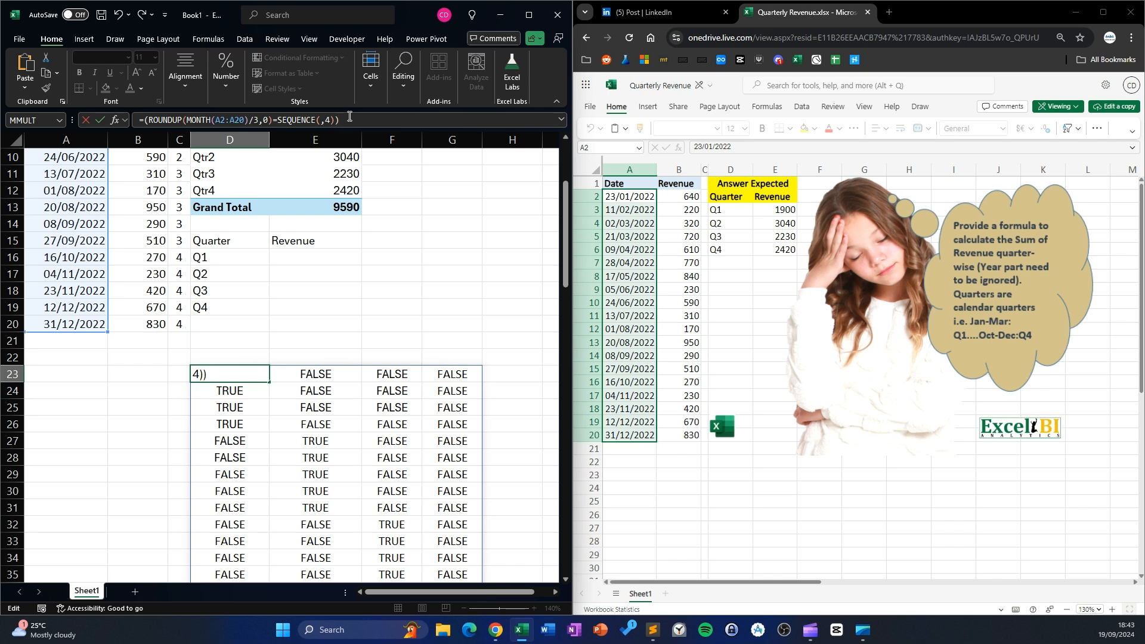
{"action": "type", "text": ")*"}
{"action": "scroll", "coordinate": [179, 307], "scroll_direction": "up", "scroll_amount": 3}
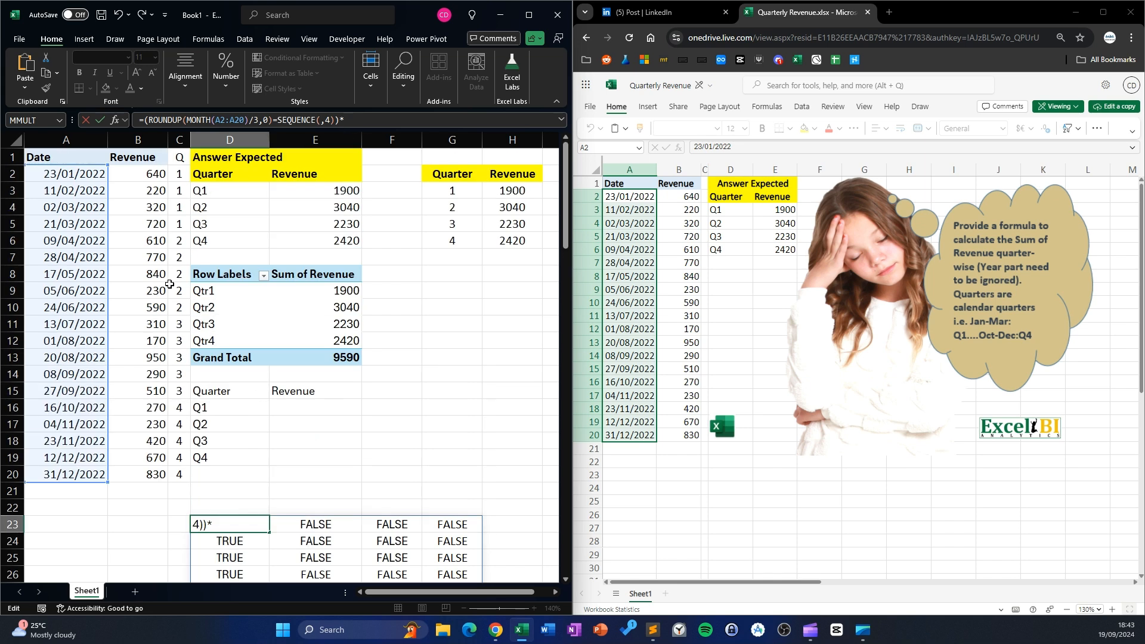
{"action": "left_click_drag", "start_coordinate": [137, 175], "coordinate": [122, 479]}
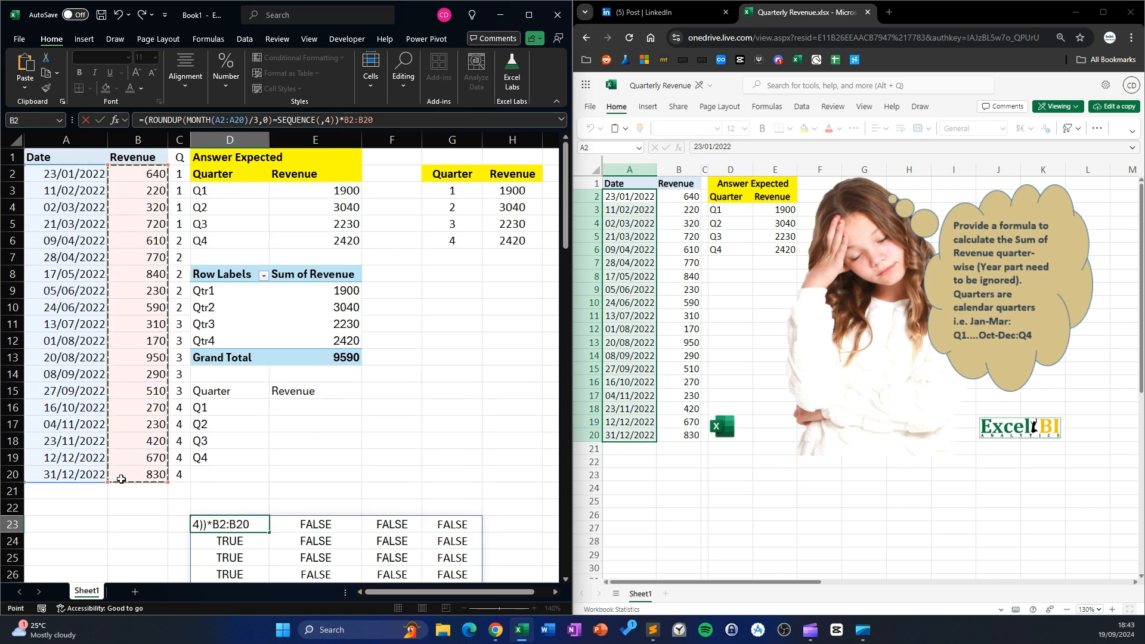
{"action": "key", "text": "Return"}
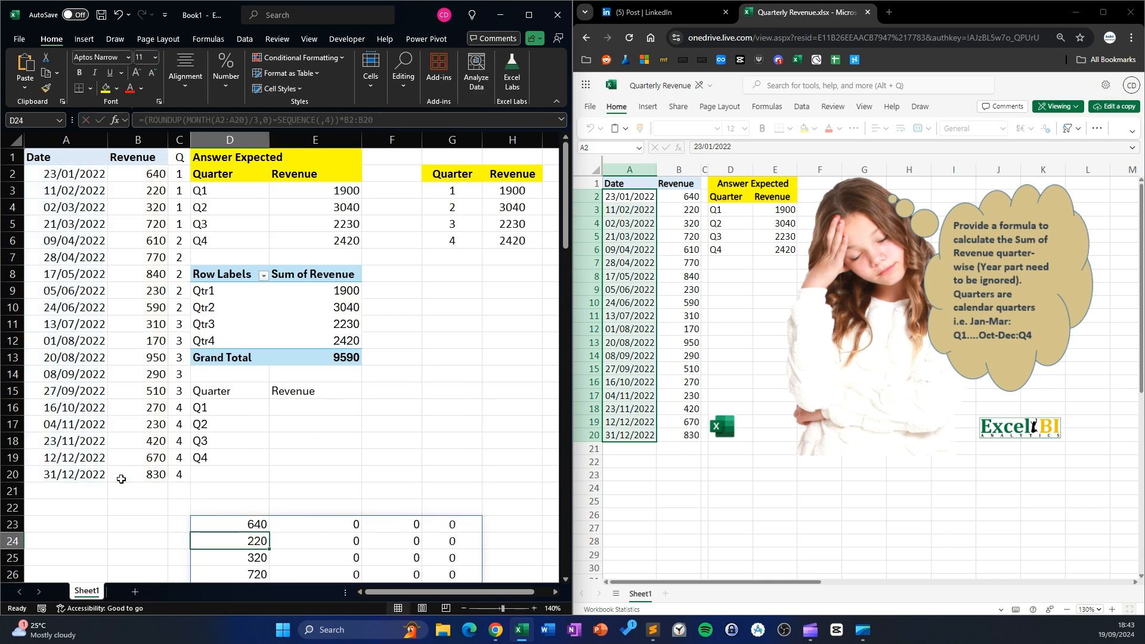
- Open a BYCOL function around the D23 expression so the revenue grid becomes its array argument
{"action": "scroll", "coordinate": [391, 405], "scroll_direction": "down", "scroll_amount": 5}
{"action": "scroll", "coordinate": [209, 340], "scroll_direction": "up", "scroll_amount": 1}
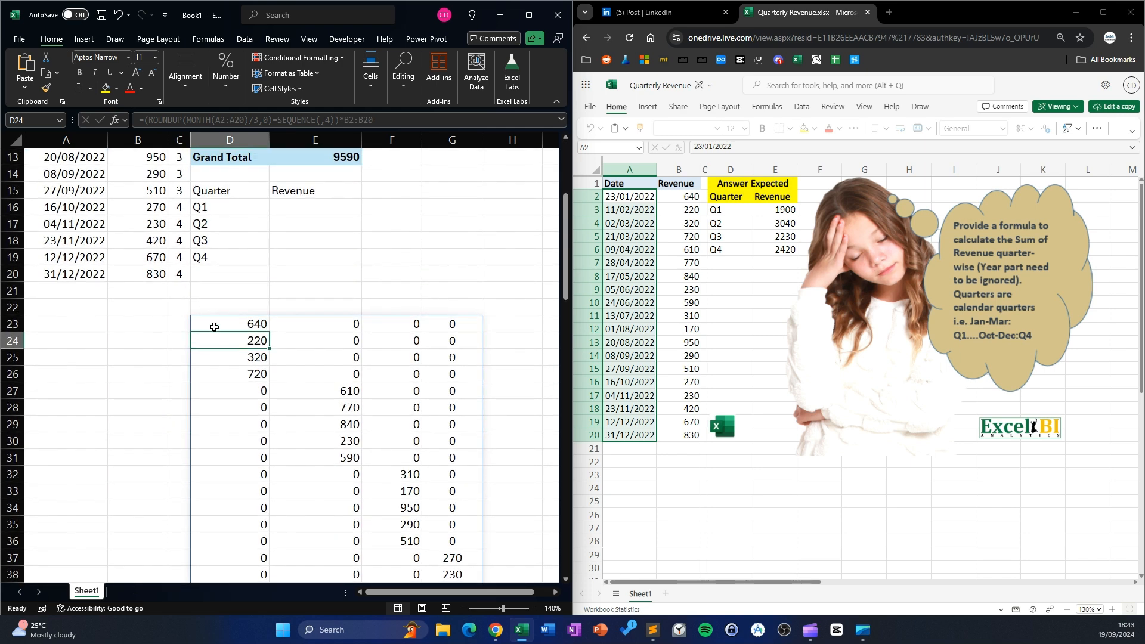
{"action": "scroll", "coordinate": [306, 370], "scroll_direction": "up", "scroll_amount": 2}
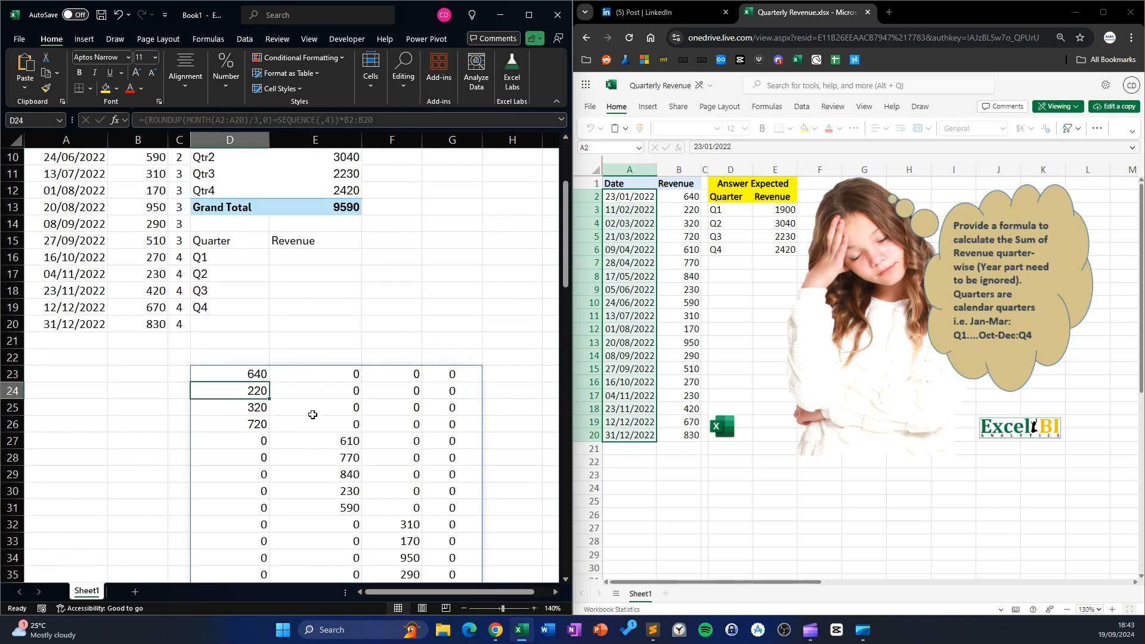
{"action": "scroll", "coordinate": [319, 392], "scroll_direction": "up", "scroll_amount": 1}
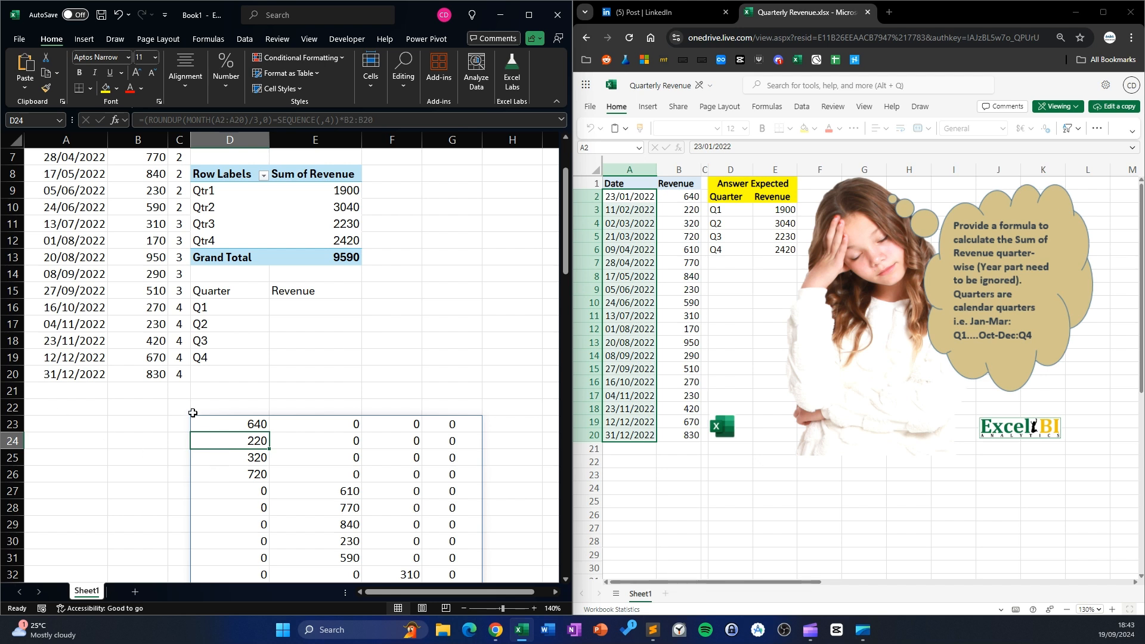
{"action": "left_click", "coordinate": [244, 425]}
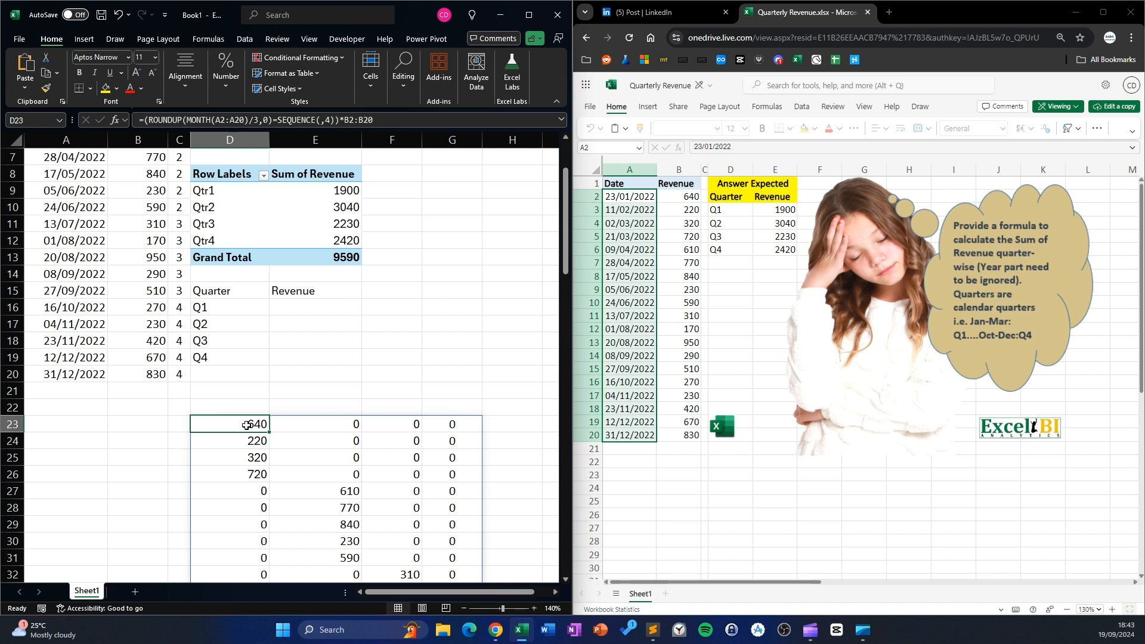
{"action": "left_click", "coordinate": [148, 120]}
{"action": "type", "text": "bycol"}
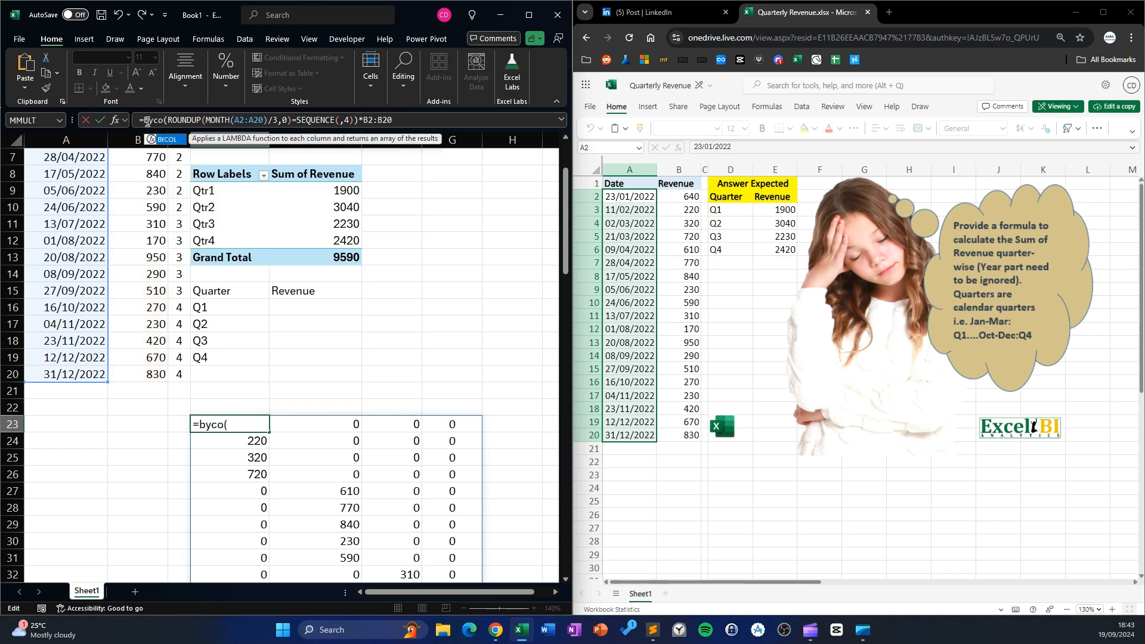
{"action": "type", "text": "("}
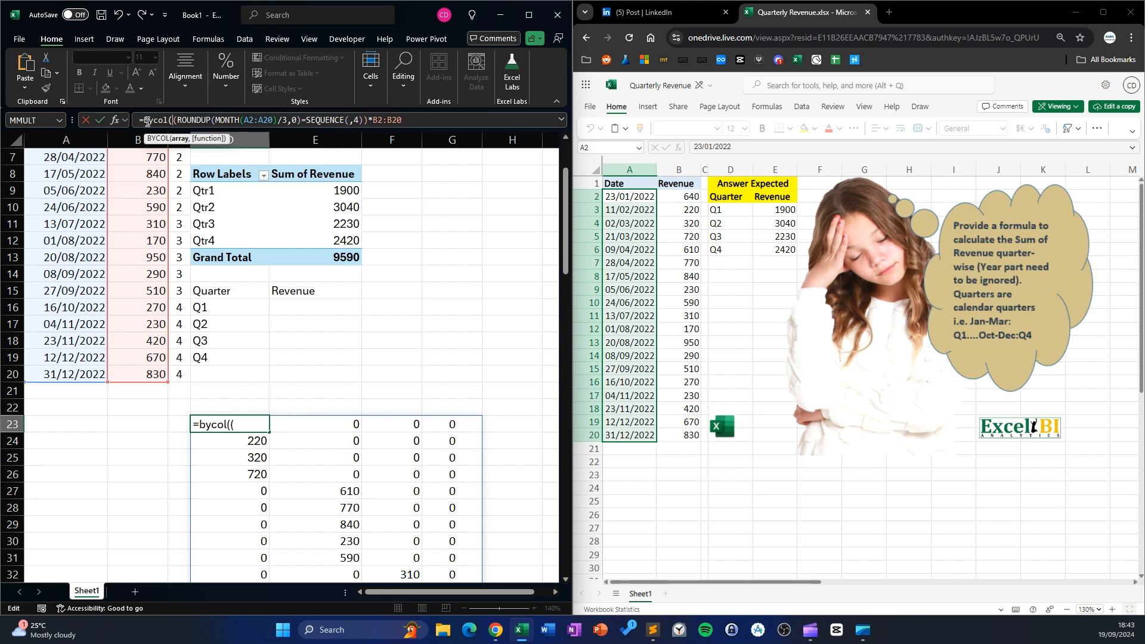
- Complete the D23 BYCOL formula with LAMBDA(c,SUM(c)) as its function argument to total each quarter's column
{"action": "left_click", "coordinate": [432, 121]}
{"action": "type", "text": ",lamb"}
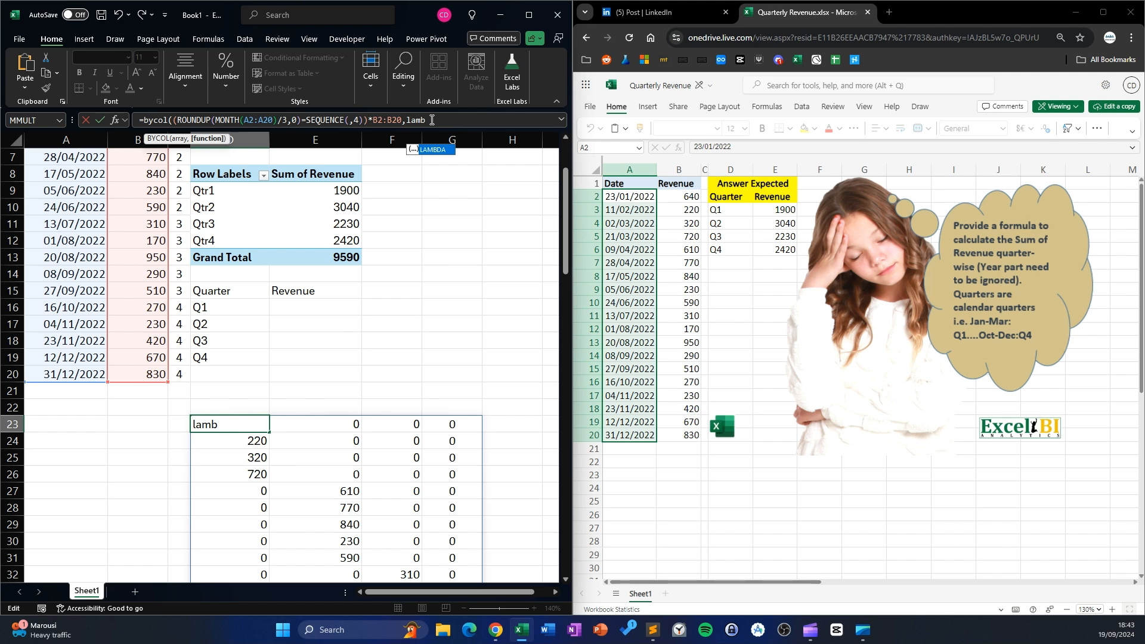
{"action": "key", "text": "Tab"}
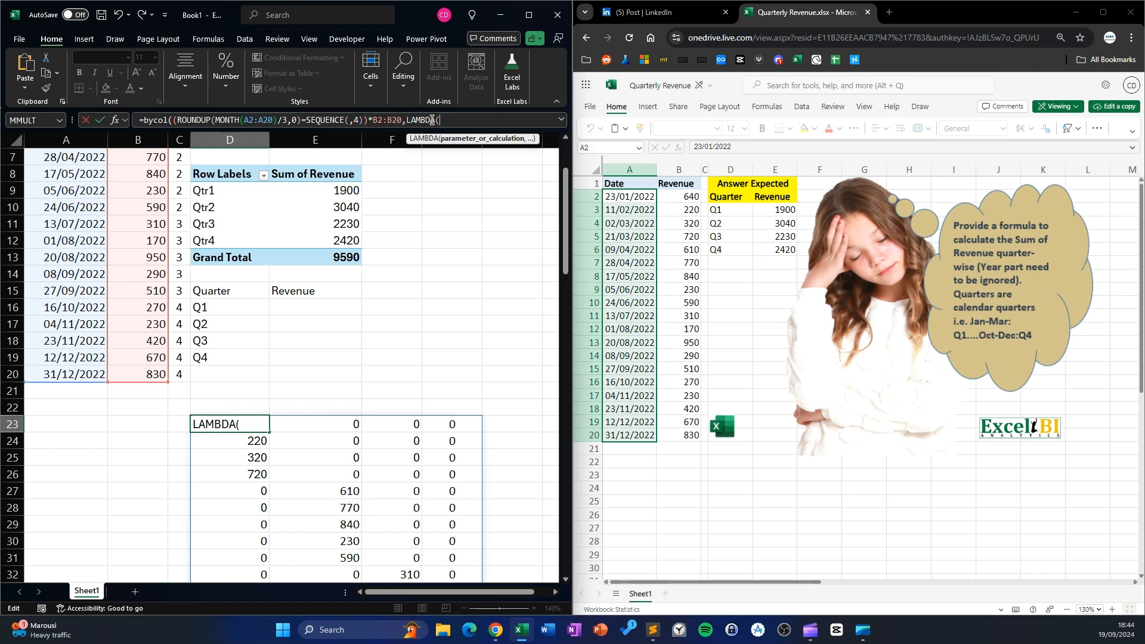
{"action": "type", "text": "c,"}
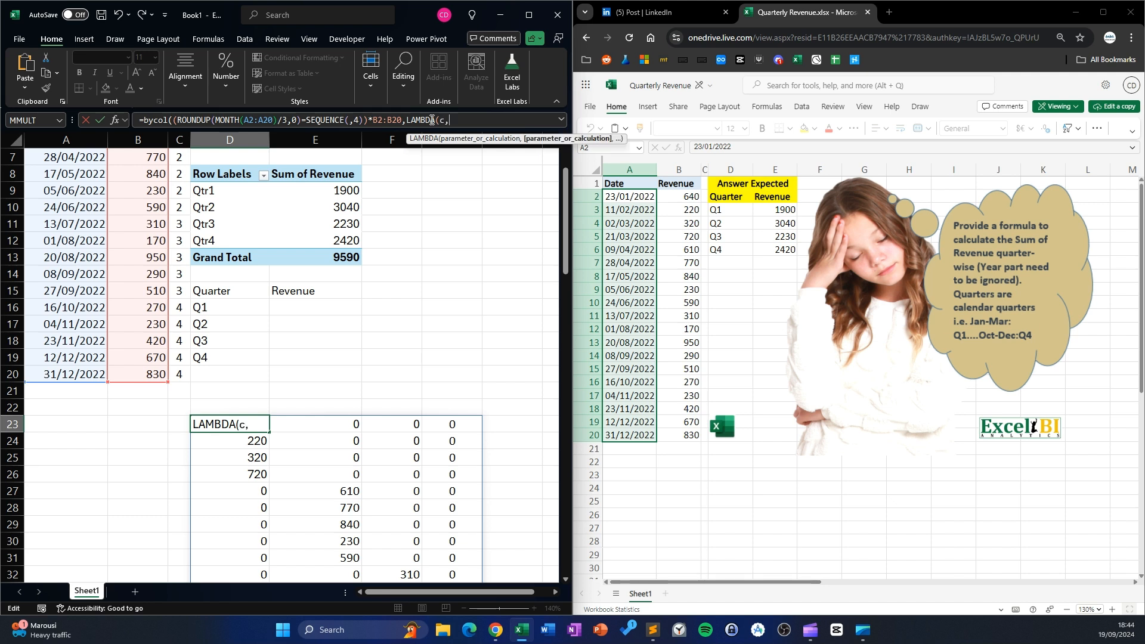
{"action": "type", "text": "sum"}
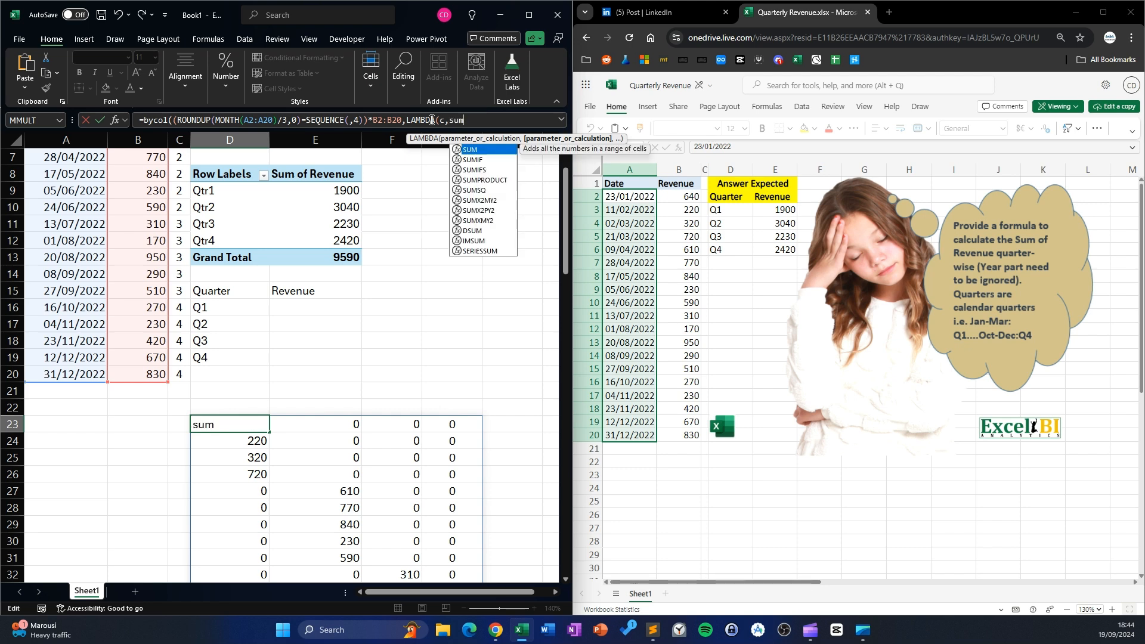
{"action": "type", "text": "\\"}
{"action": "key", "text": "BackSpace"}
{"action": "type", "text": "(c)"}
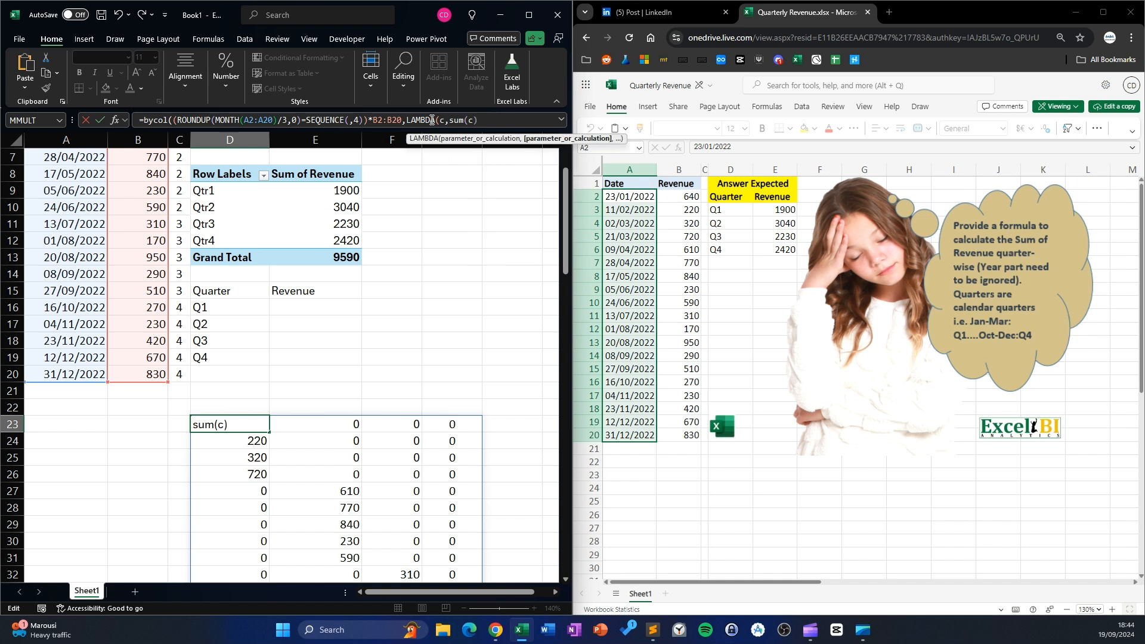
{"action": "type", "text": ")"}
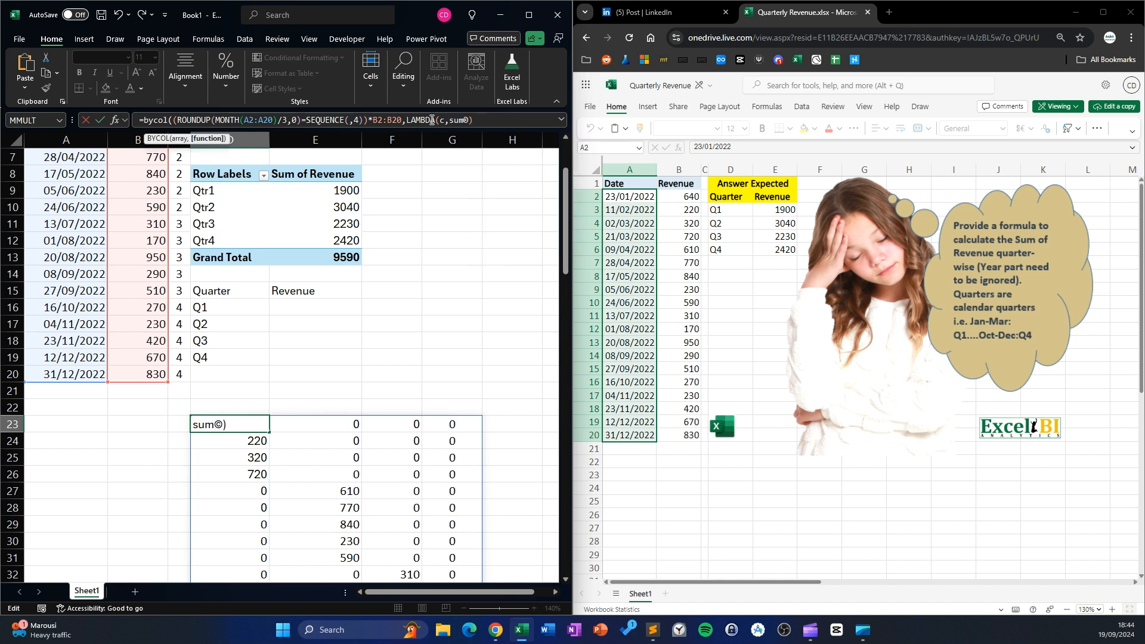
{"action": "key", "text": "ctrl+z"}
{"action": "type", "text": ")"}
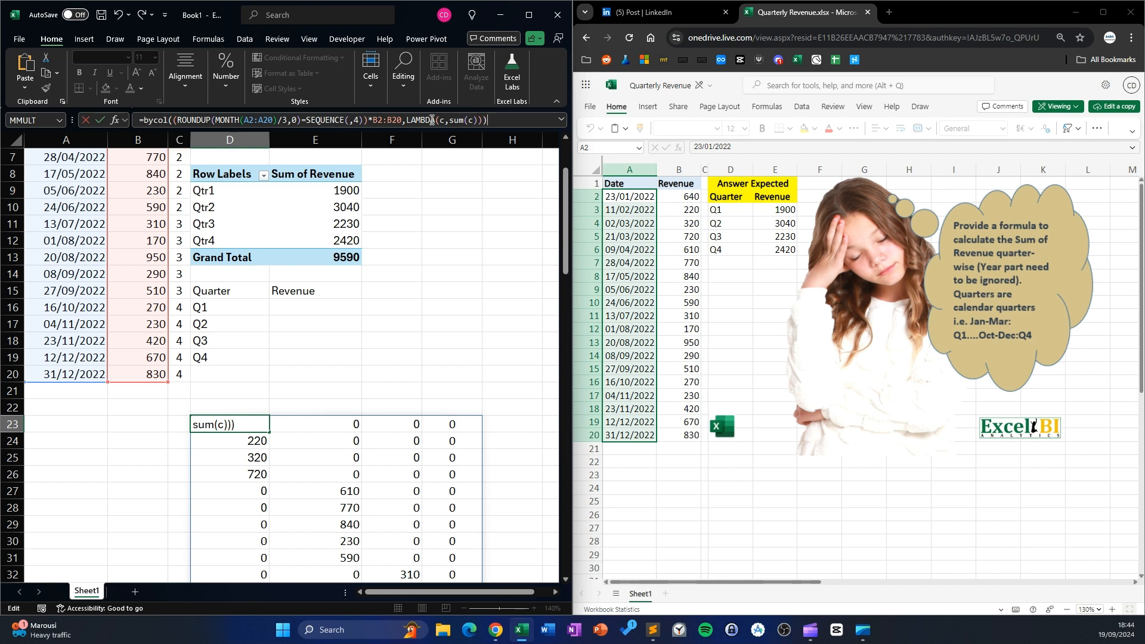
{"action": "key", "text": "Left"}
{"action": "key", "text": "Right"}
{"action": "type", "text": ")"}
{"action": "key", "text": "BackSpace"}
{"action": "key", "text": "BackSpace"}
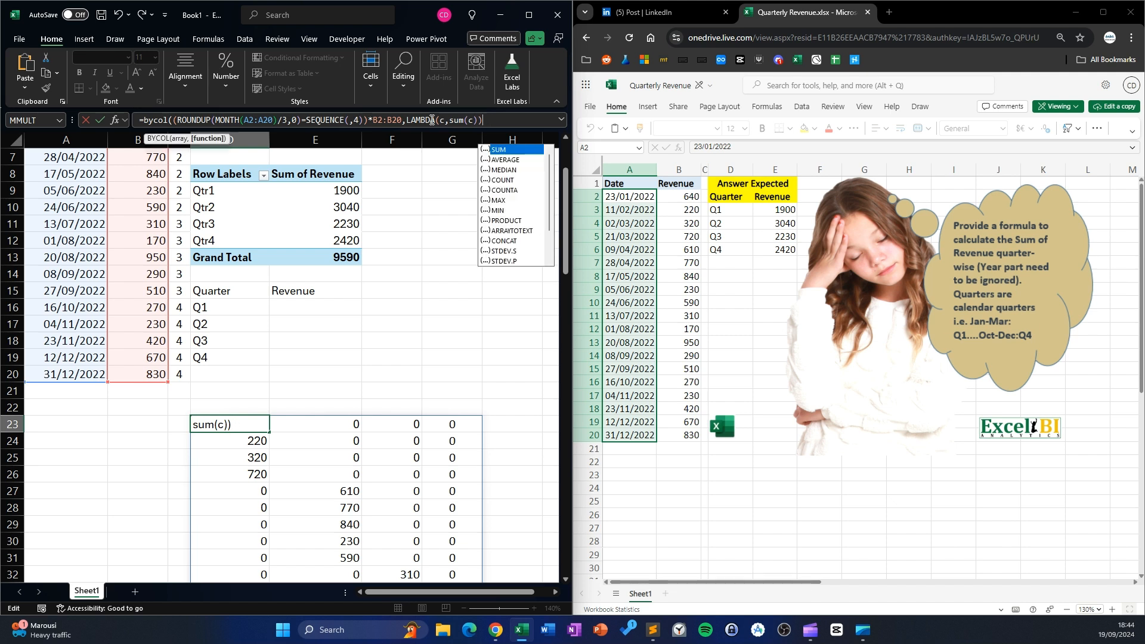
{"action": "type", "text": ")"}
{"action": "key", "text": "Return"}
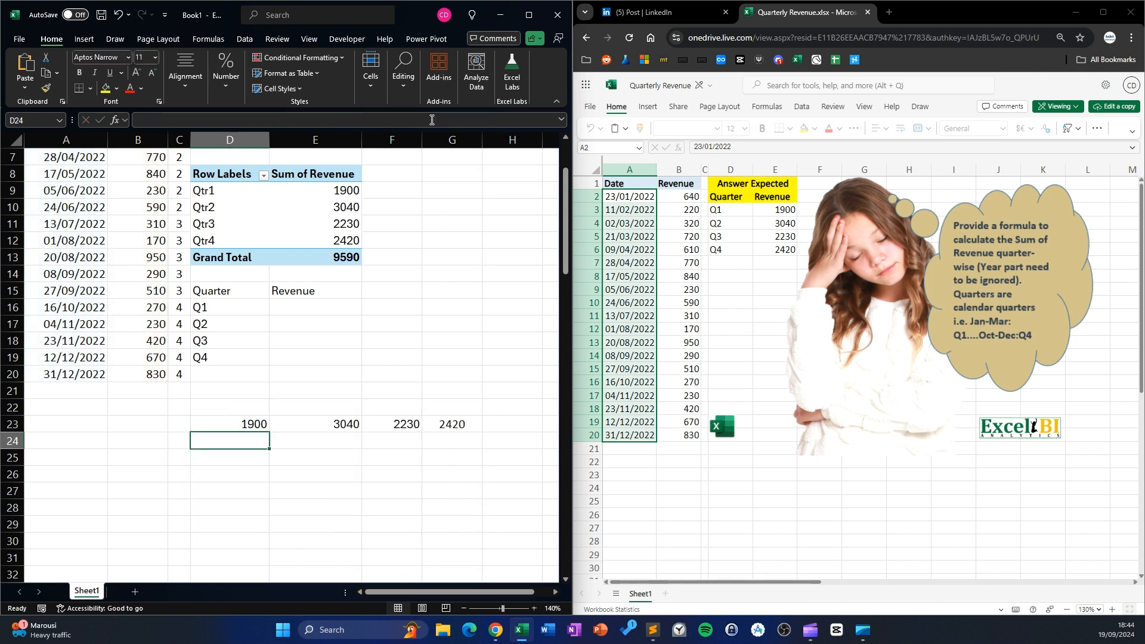
- Wrap the D23 BYCOL formula in TRANSPOSE so the quarterly totals spill vertically
{"action": "left_click", "coordinate": [241, 425]}
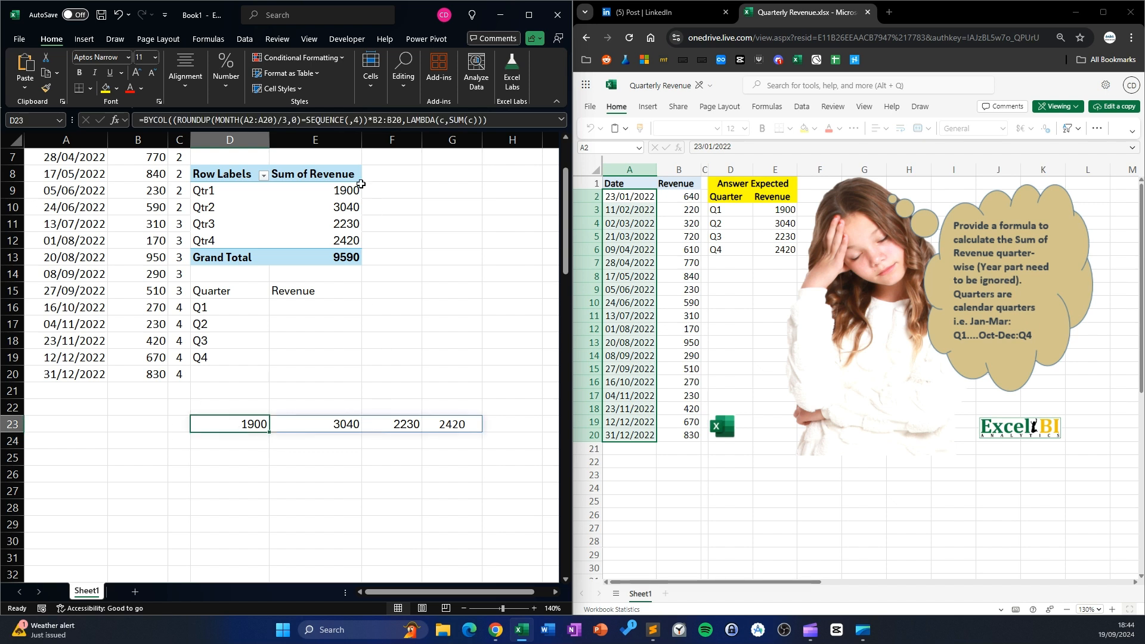
{"action": "left_click", "coordinate": [146, 122]}
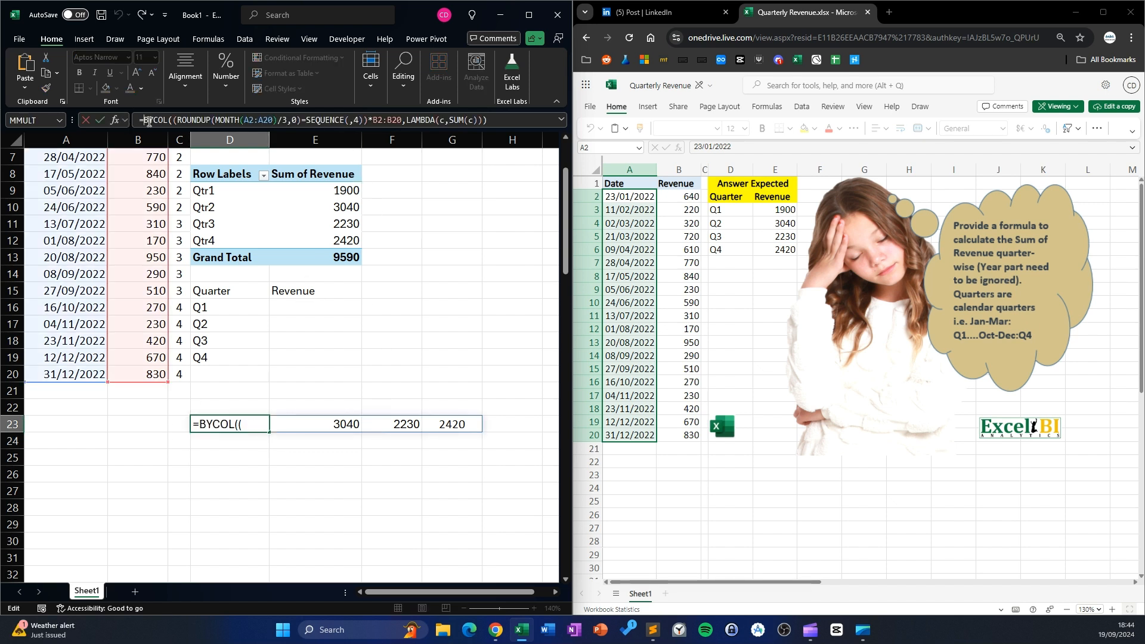
{"action": "type", "text": "TRANSPOSE("}
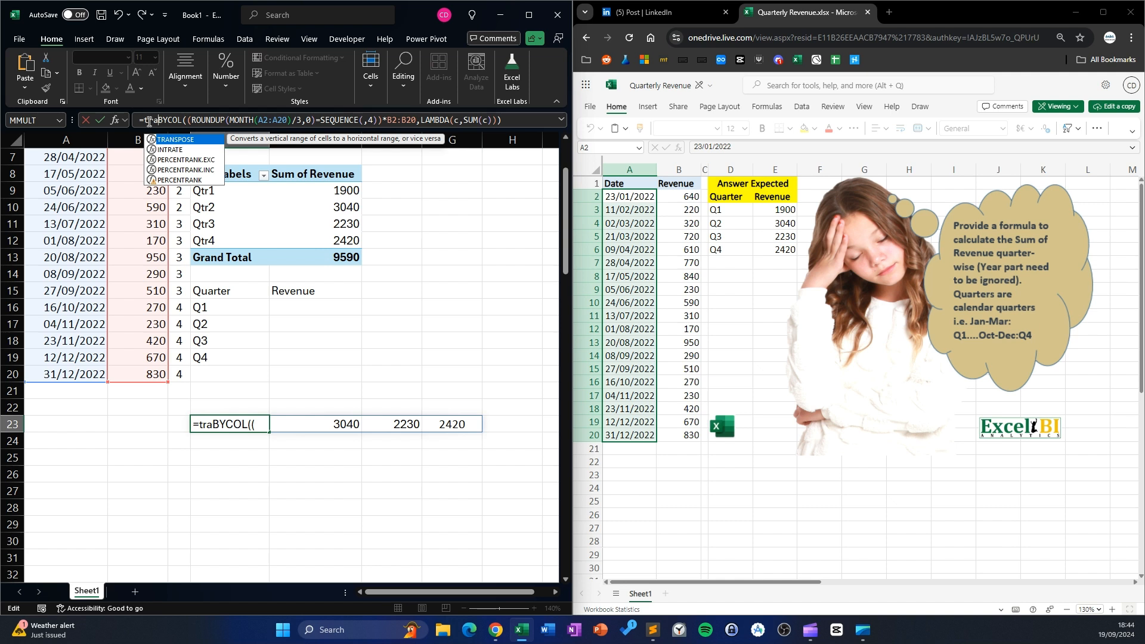
{"action": "left_click", "coordinate": [525, 119]}
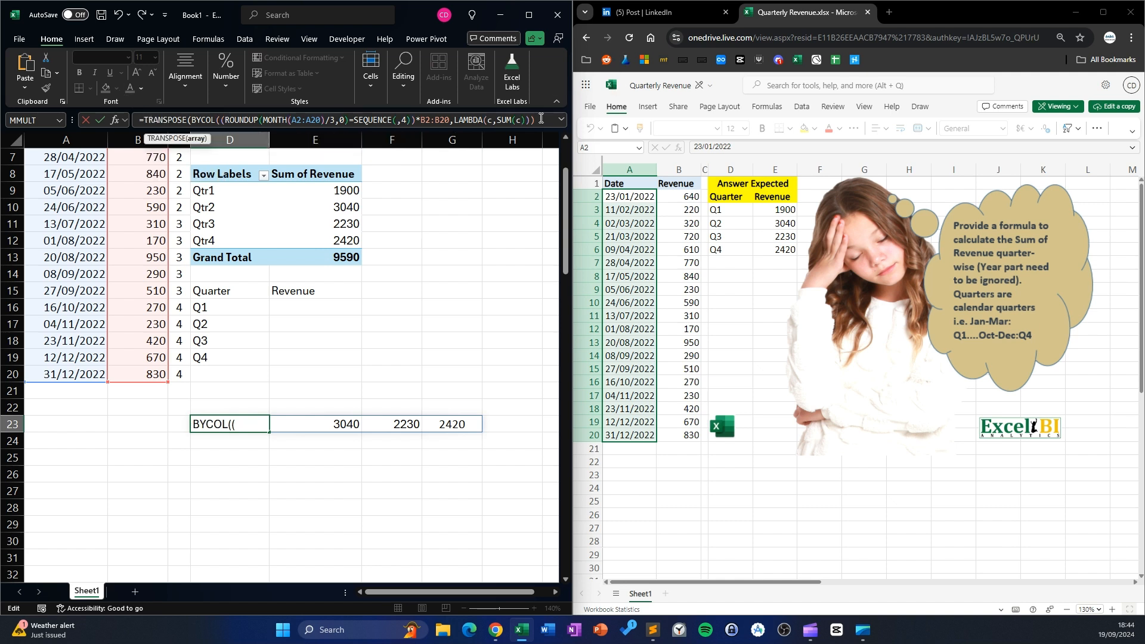
{"action": "type", "text": ")"}
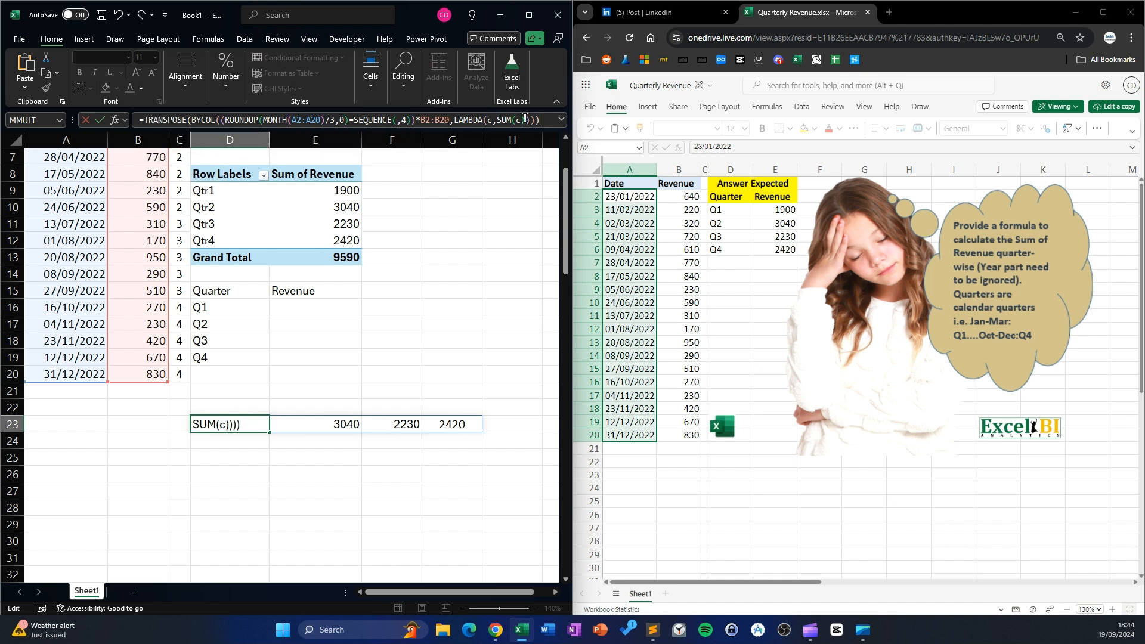
{"action": "key", "text": "Return"}
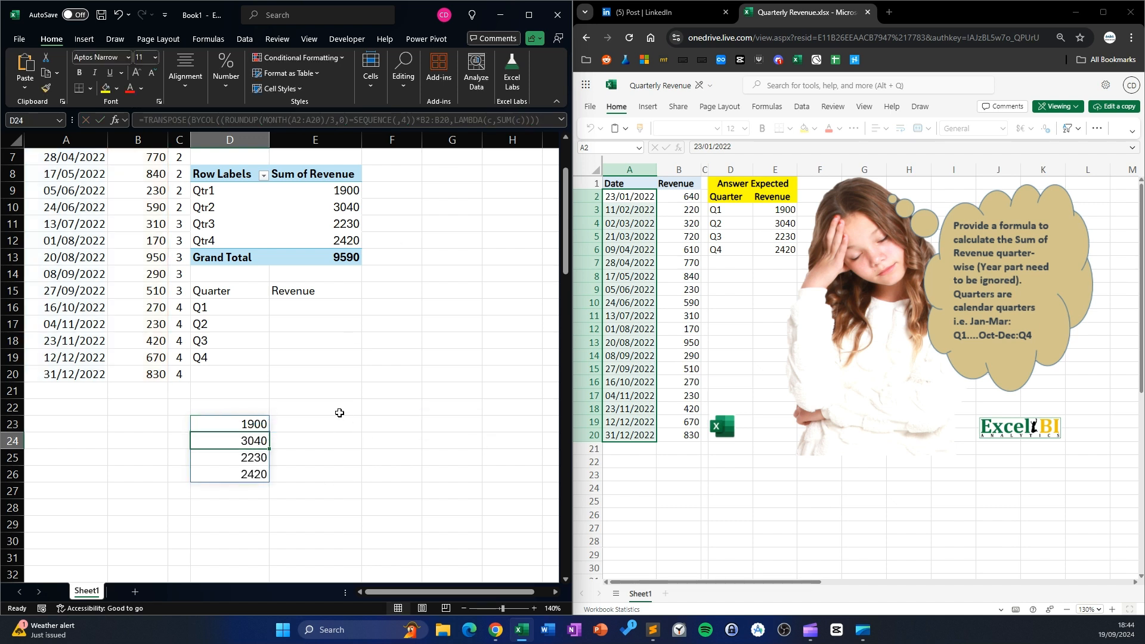
- Move the TRANSPOSE formula from D23 to E16, under the Revenue header beside the quarter labels
{"action": "left_click", "coordinate": [232, 422]}
{"action": "left_click_drag", "start_coordinate": [269, 425], "coordinate": [310, 311]}
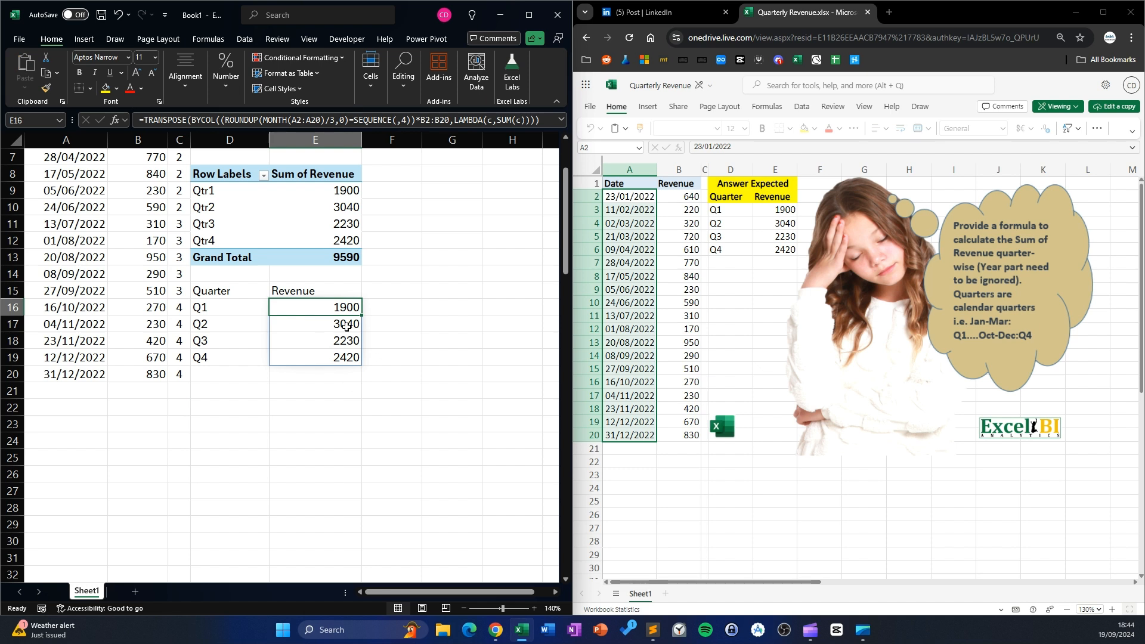
{"action": "left_click", "coordinate": [446, 358]}
- Copy the text of the D16 quarter-label formula, ="Q"&SEQUENCE(4), leaving the cell unedited
{"action": "left_click", "coordinate": [227, 293]}
{"action": "left_click", "coordinate": [238, 307]}
{"action": "left_click", "coordinate": [341, 297]}
{"action": "left_click", "coordinate": [243, 306]}
{"action": "left_click", "coordinate": [329, 308]}
{"action": "left_click", "coordinate": [228, 308]}
{"action": "left_click", "coordinate": [192, 114]}
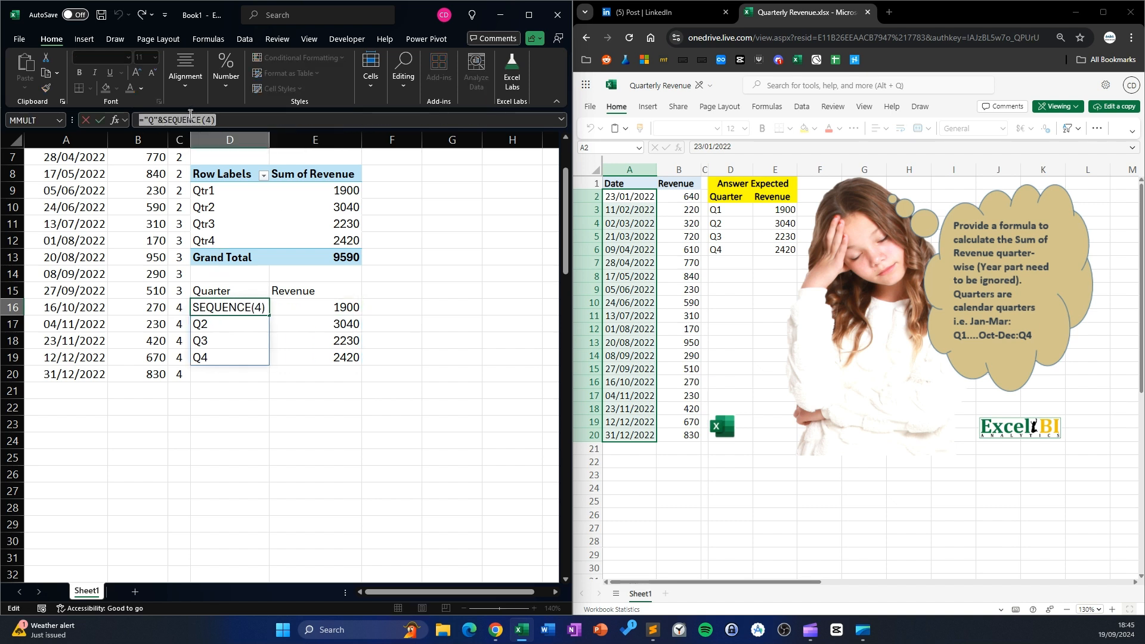
{"action": "key", "text": "Escape"}
- Copy the formula texts of the E16 revenue totals and the D15 header array, leaving both cells unedited
{"action": "left_click", "coordinate": [319, 307]}
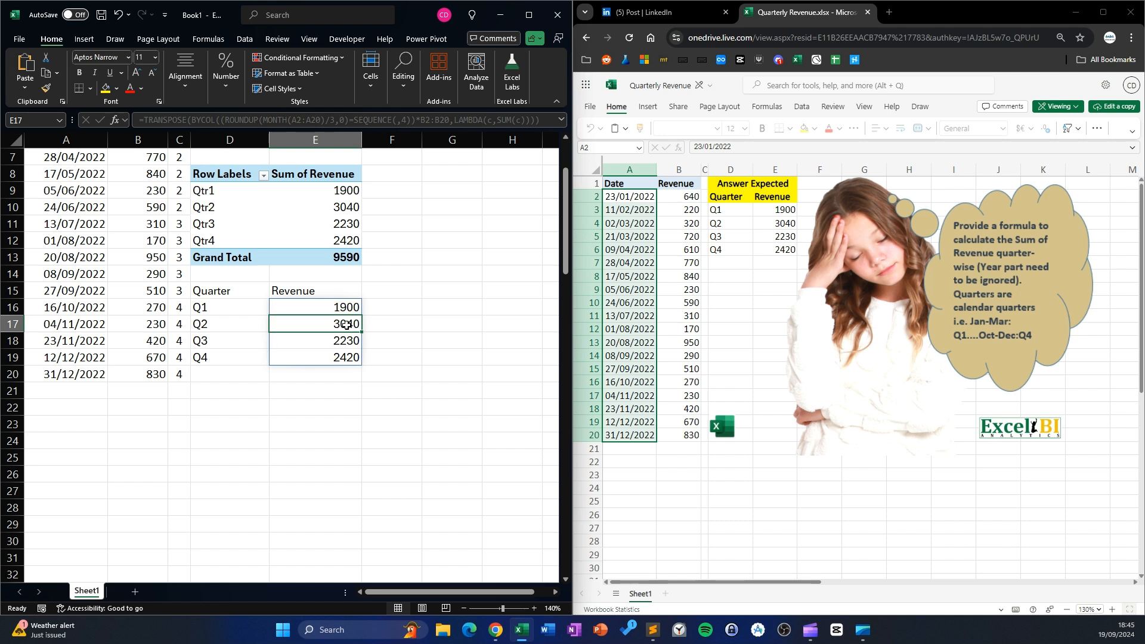
{"action": "left_click", "coordinate": [192, 118]}
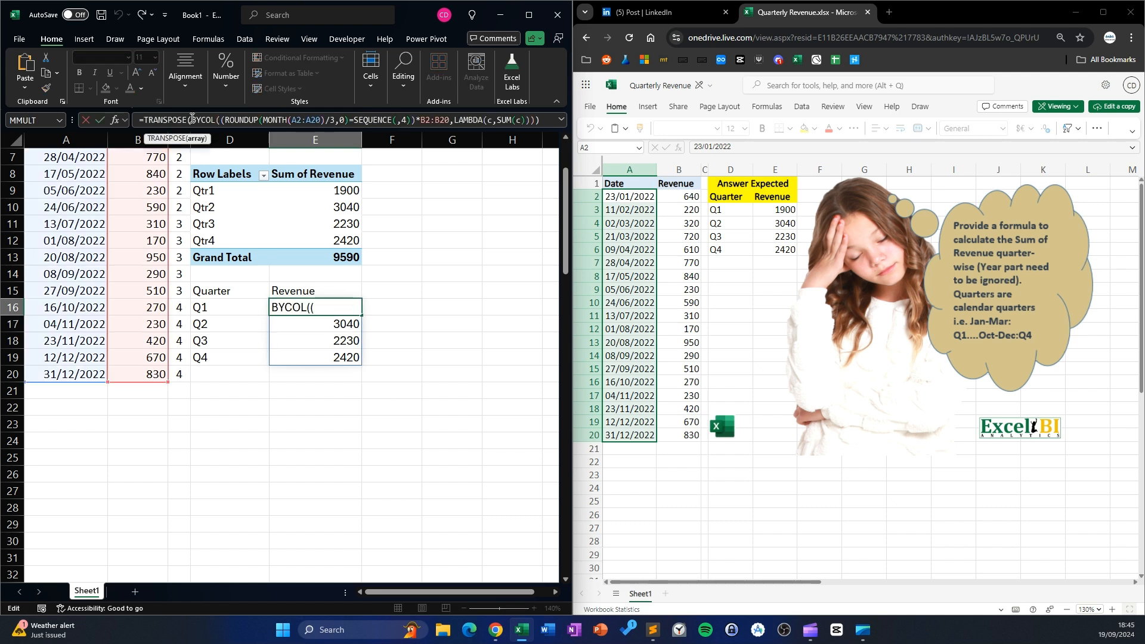
{"action": "key", "text": "Escape"}
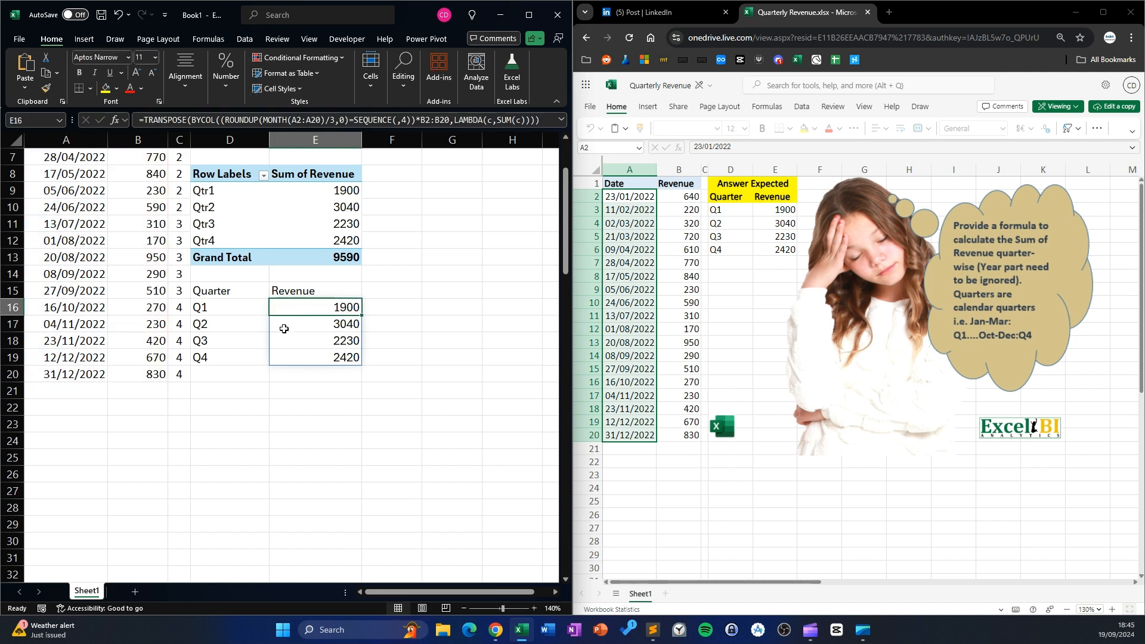
{"action": "left_click", "coordinate": [251, 289]}
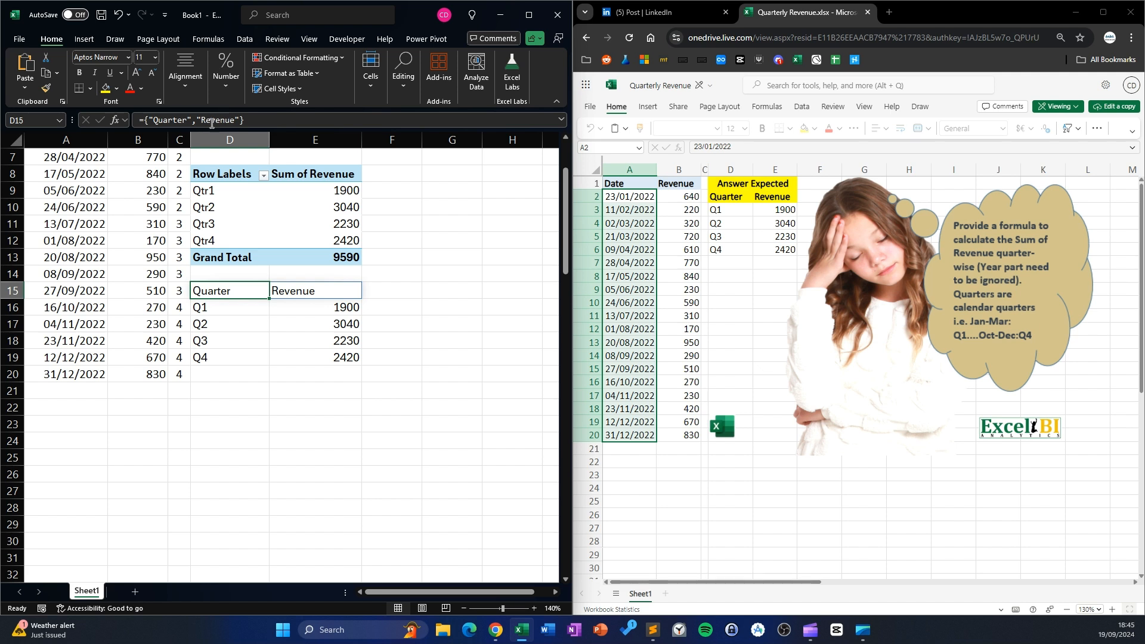
{"action": "left_click", "coordinate": [212, 121]}
{"action": "key", "text": "Escape"}
- Examine how the header row D15:E15 sits above the quarter labels and revenue totals in D16:E19
{"action": "left_click", "coordinate": [311, 459]}
{"action": "left_click", "coordinate": [220, 402]}
{"action": "left_click", "coordinate": [222, 394]}
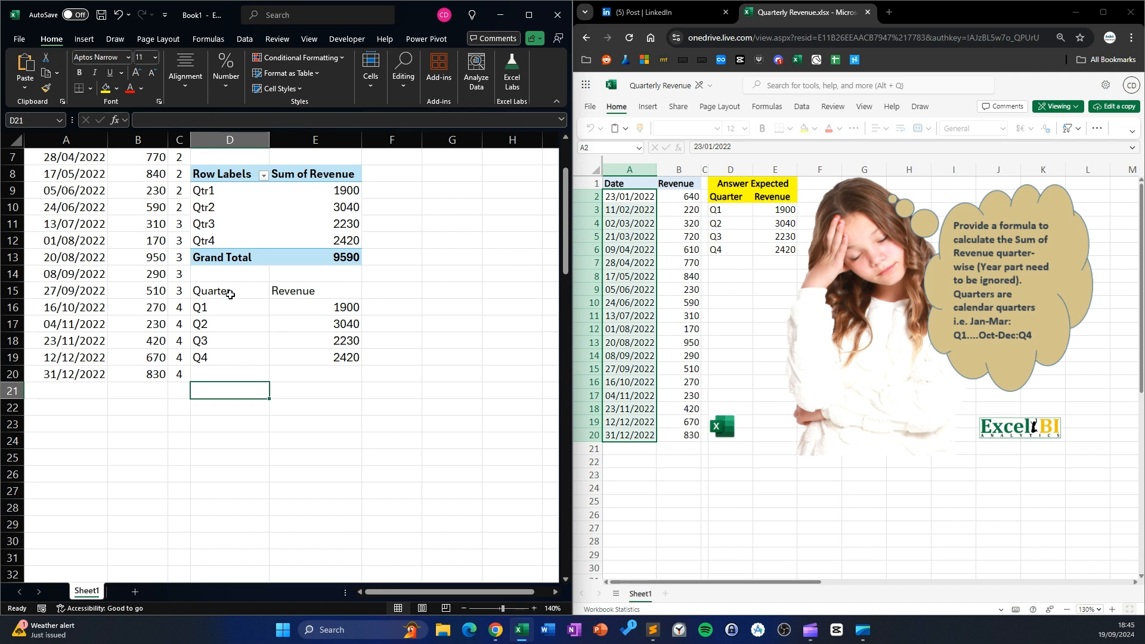
{"action": "left_click_drag", "start_coordinate": [230, 295], "coordinate": [307, 291]}
{"action": "left_click_drag", "start_coordinate": [230, 310], "coordinate": [339, 351]}
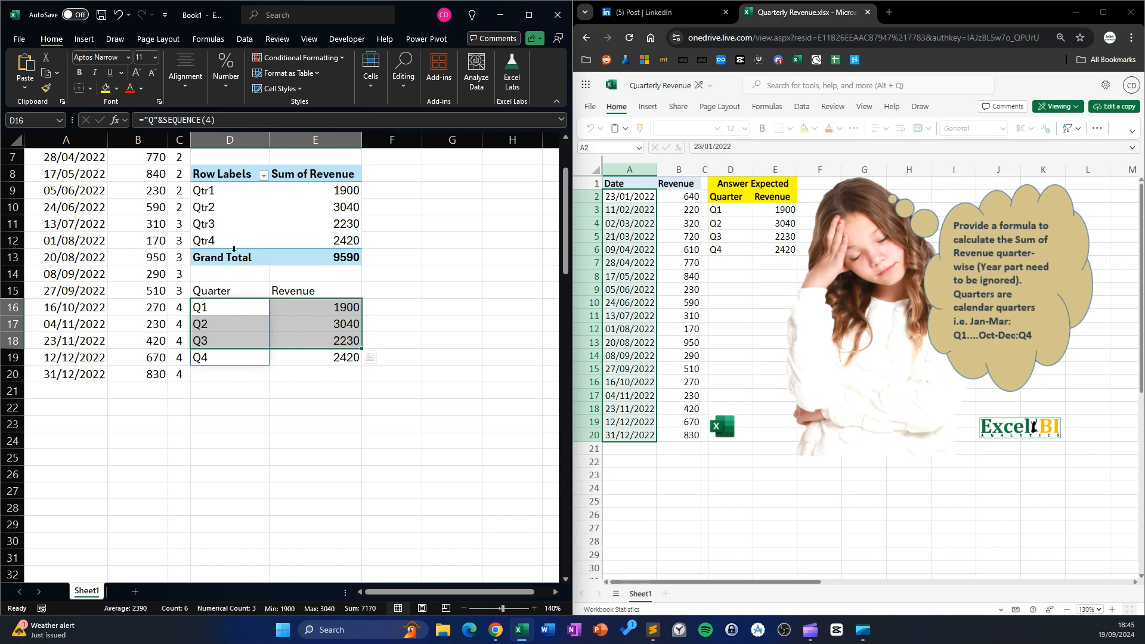
{"action": "left_click", "coordinate": [208, 394]}
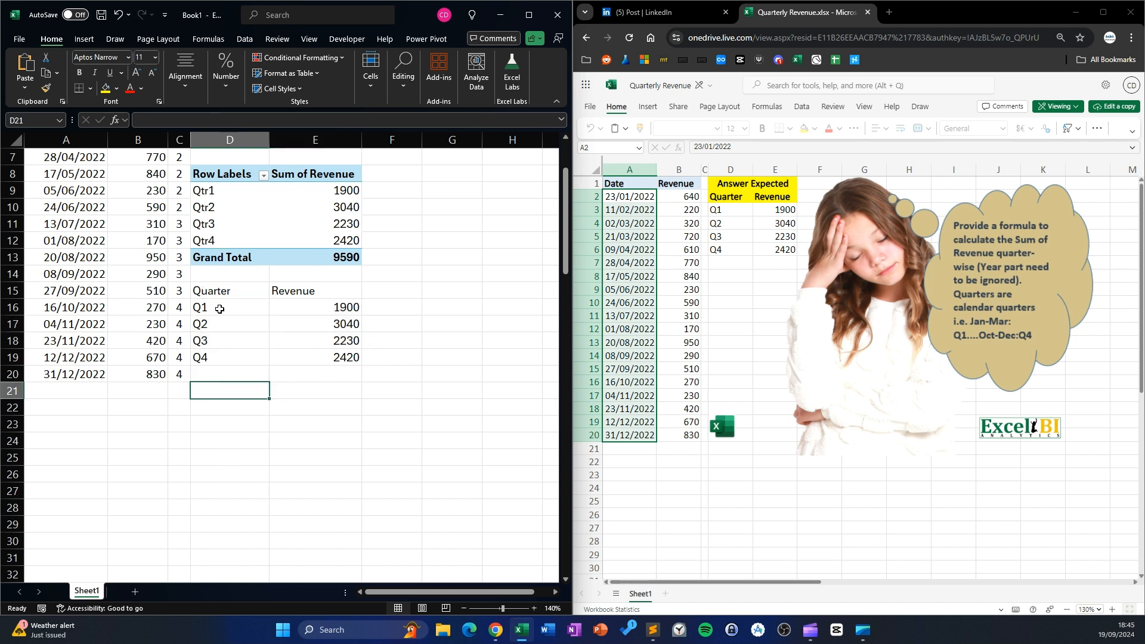
{"action": "left_click_drag", "start_coordinate": [220, 302], "coordinate": [223, 369]}
{"action": "left_click_drag", "start_coordinate": [320, 304], "coordinate": [290, 362]}
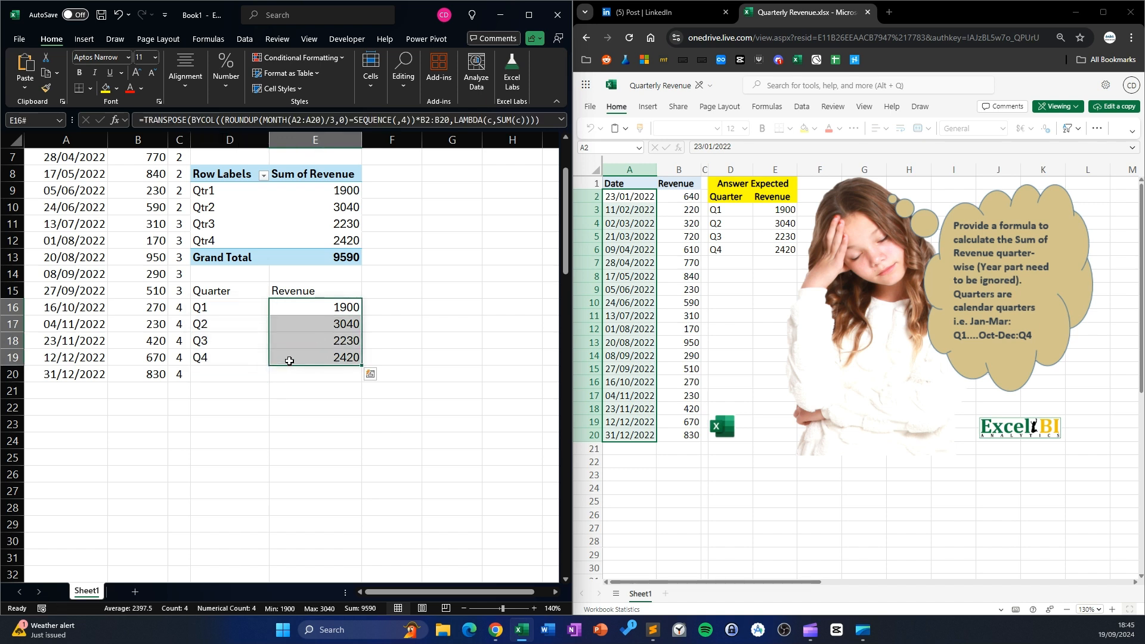
- Start a VSTACK formula in D21 with the copied header array {"Quarter","Revenue"} as its first argument and a closing parenthesis
{"action": "left_click", "coordinate": [227, 395]}
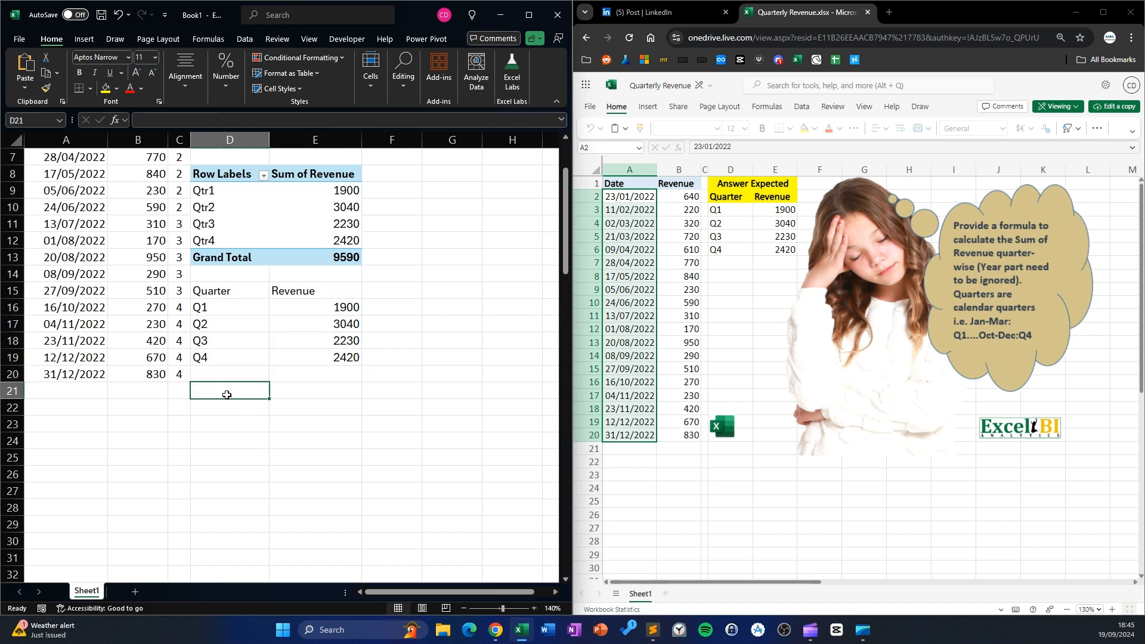
{"action": "type", "text": "=vd"}
{"action": "key", "text": "BackSpace"}
{"action": "type", "text": "s"}
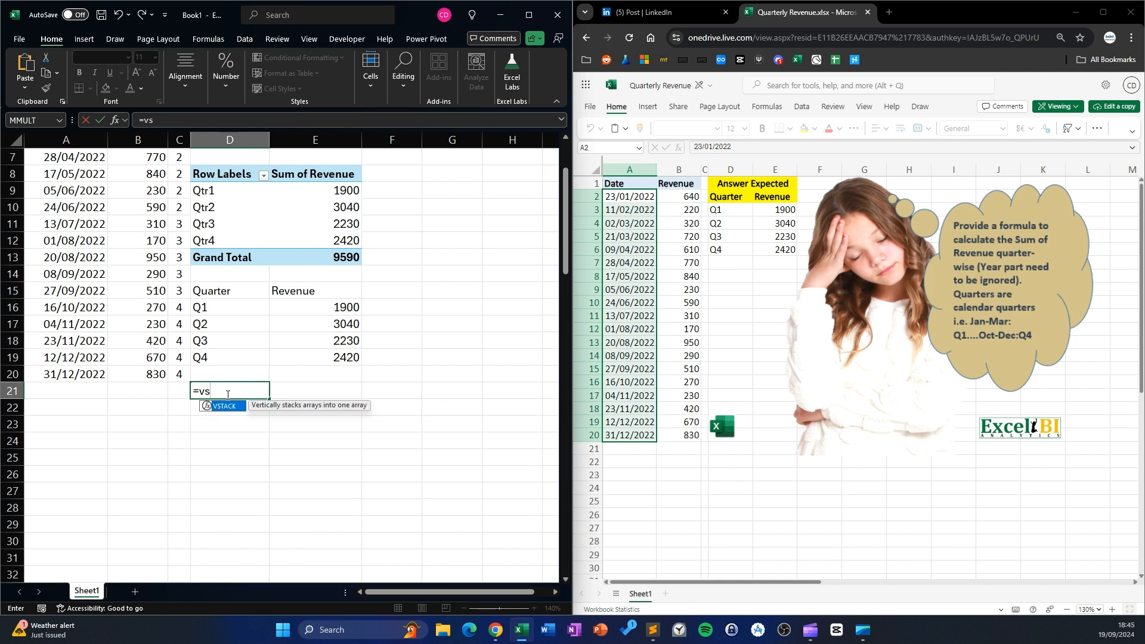
{"action": "key", "text": "Tab"}
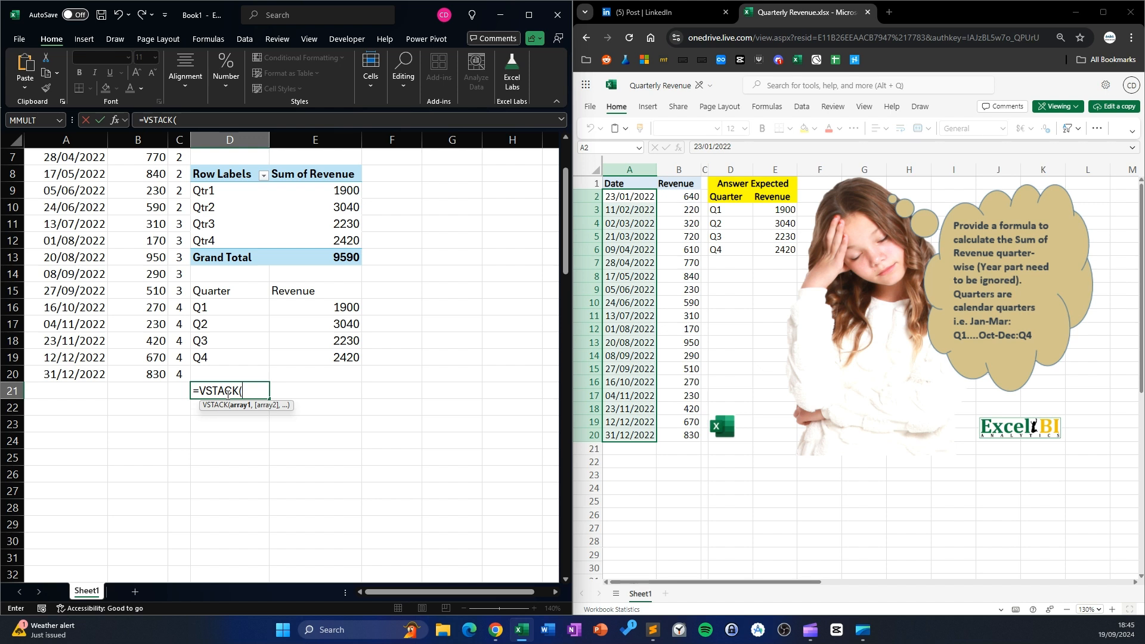
{"action": "key", "text": "super+v"}
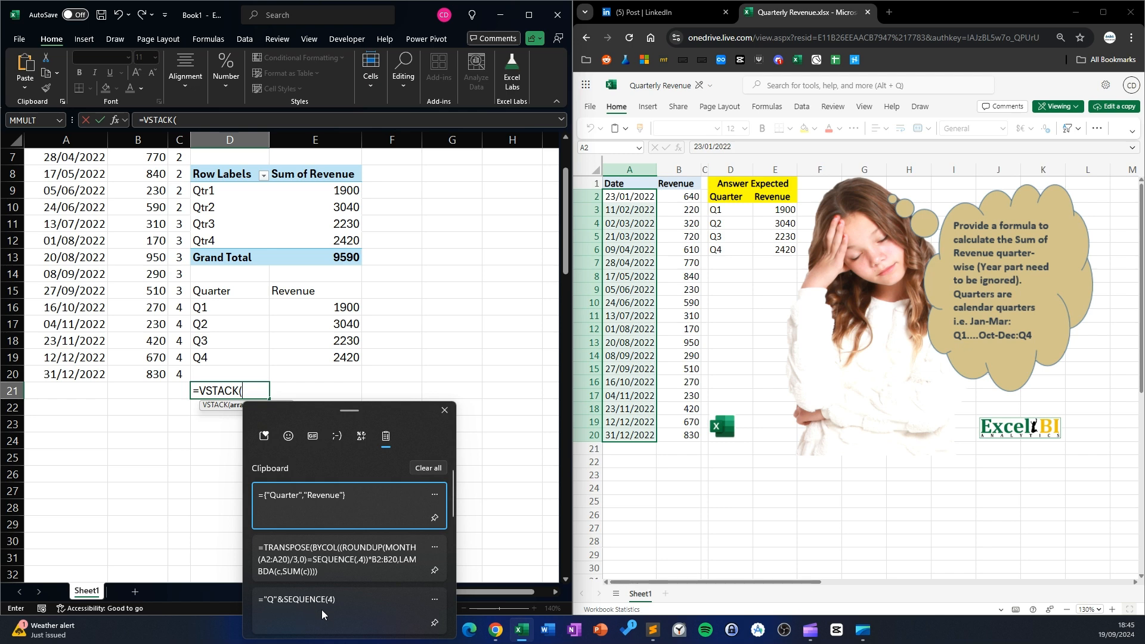
{"action": "left_click", "coordinate": [326, 496]}
{"action": "left_click", "coordinate": [249, 391]}
{"action": "key", "text": "BackSpace"}
{"action": "left_click", "coordinate": [303, 121]}
{"action": "type", "text": ",\"Revenue\"},"}
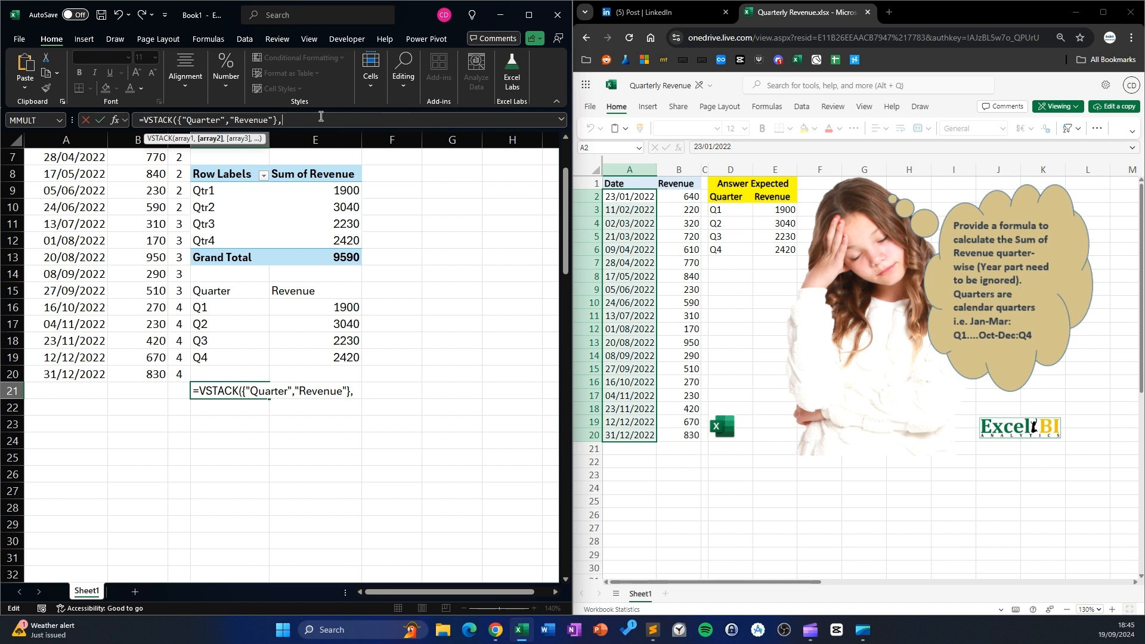
{"action": "type", "text": ")"}
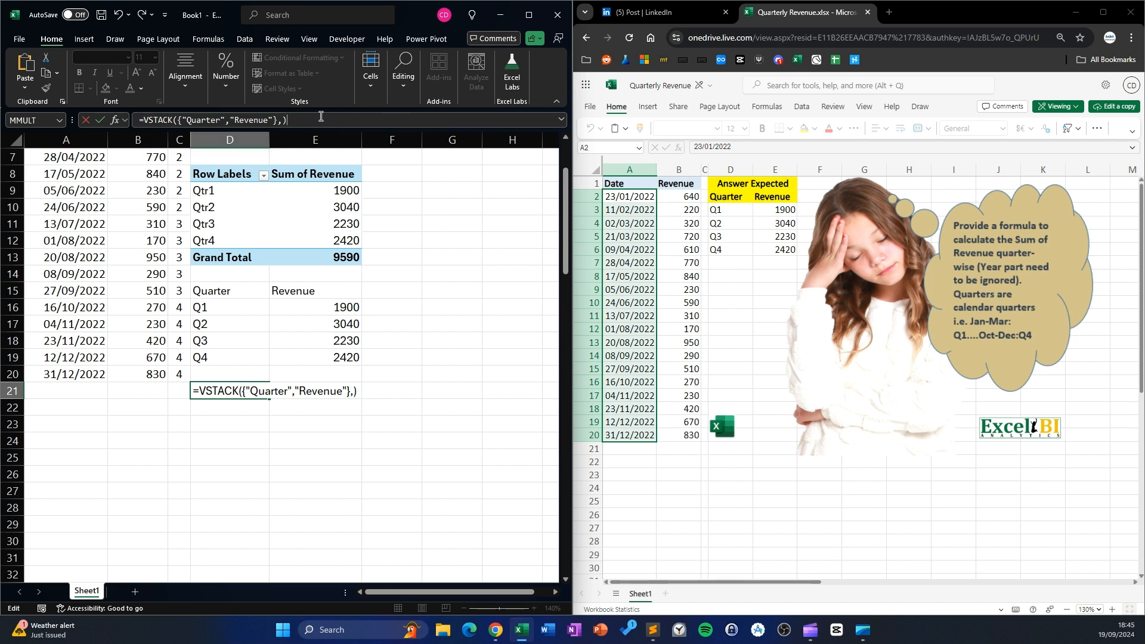
- Nest an empty HSTACK() as the second argument of the D21 VSTACK formula
{"action": "left_click", "coordinate": [280, 118]}
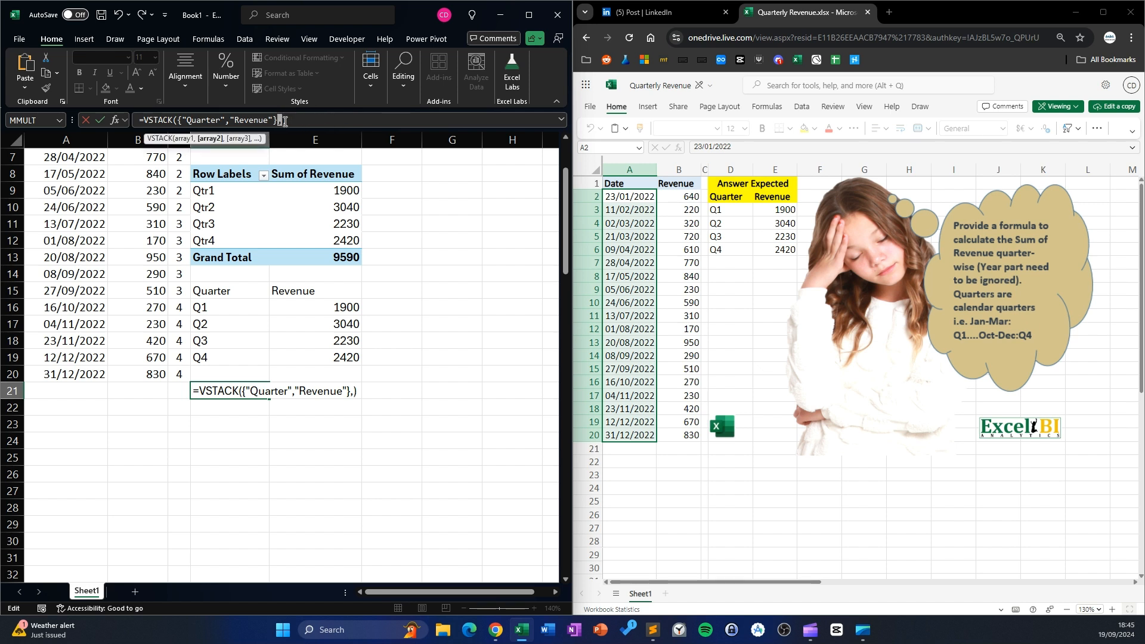
{"action": "type", "text": "hstac"}
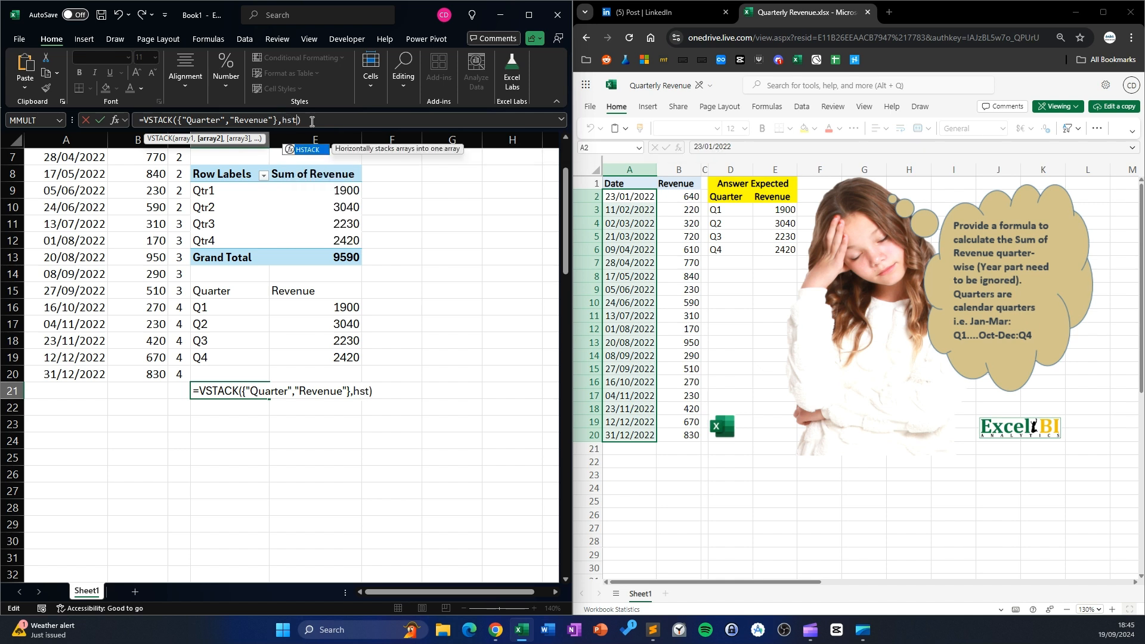
{"action": "type", "text": "k())"}
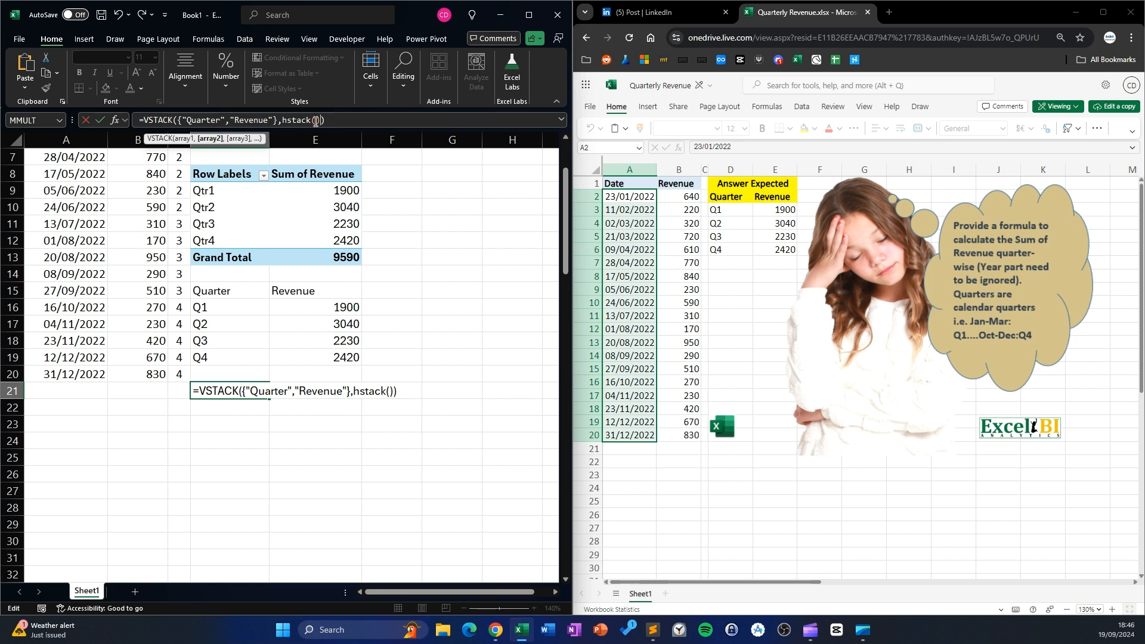
{"action": "left_click", "coordinate": [316, 120]}
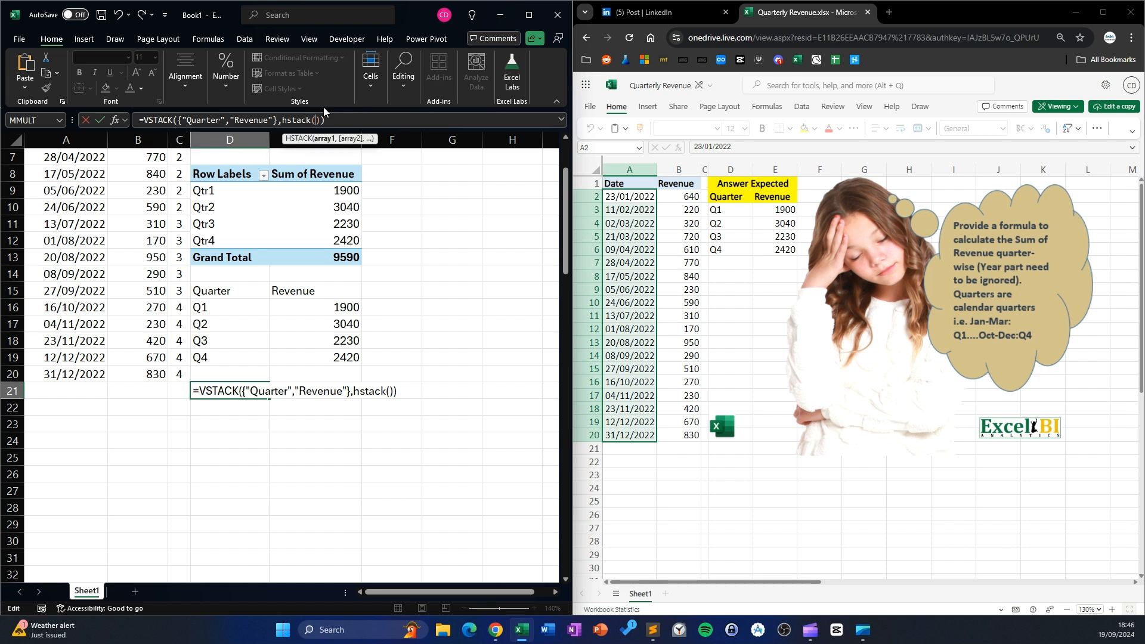
- Insert the copied "Q"&SEQUENCE(4) expression as HSTACK's first array, without its leading equals sign
{"action": "key", "text": "super+v"}
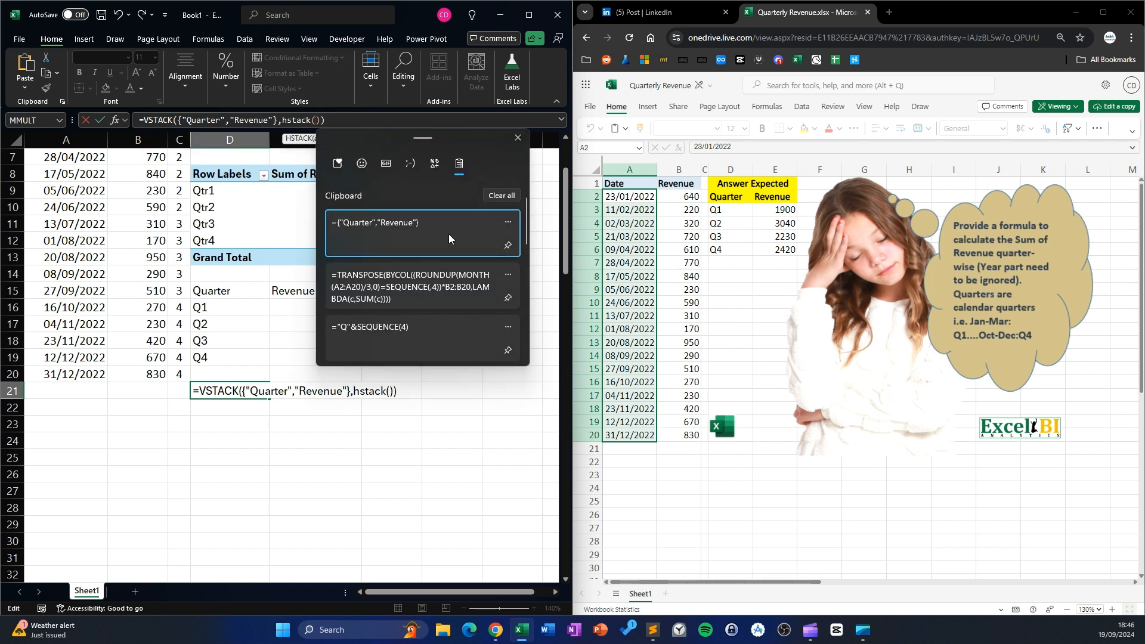
{"action": "left_click", "coordinate": [370, 325]}
{"action": "left_click", "coordinate": [370, 325]}
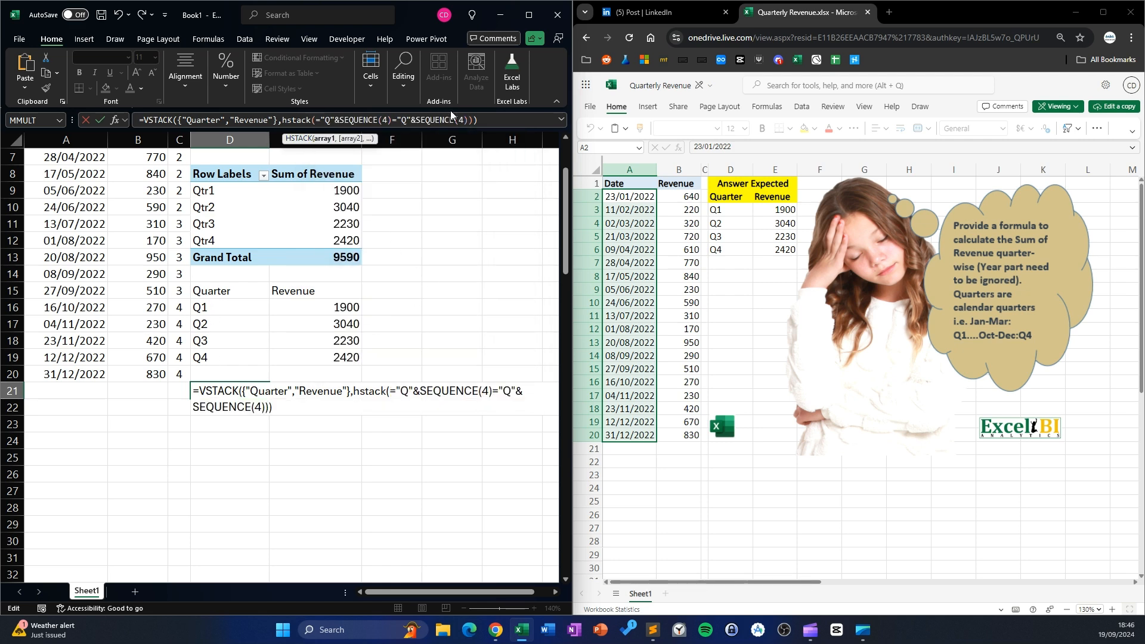
{"action": "key", "text": "ctrl+z"}
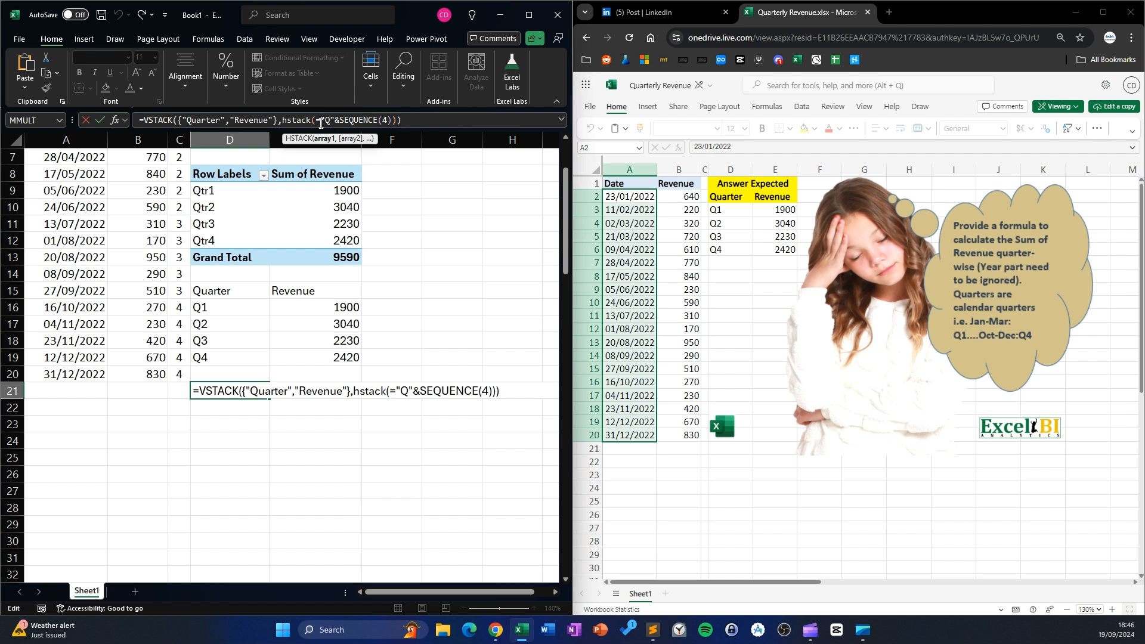
{"action": "key", "text": "BackSpace"}
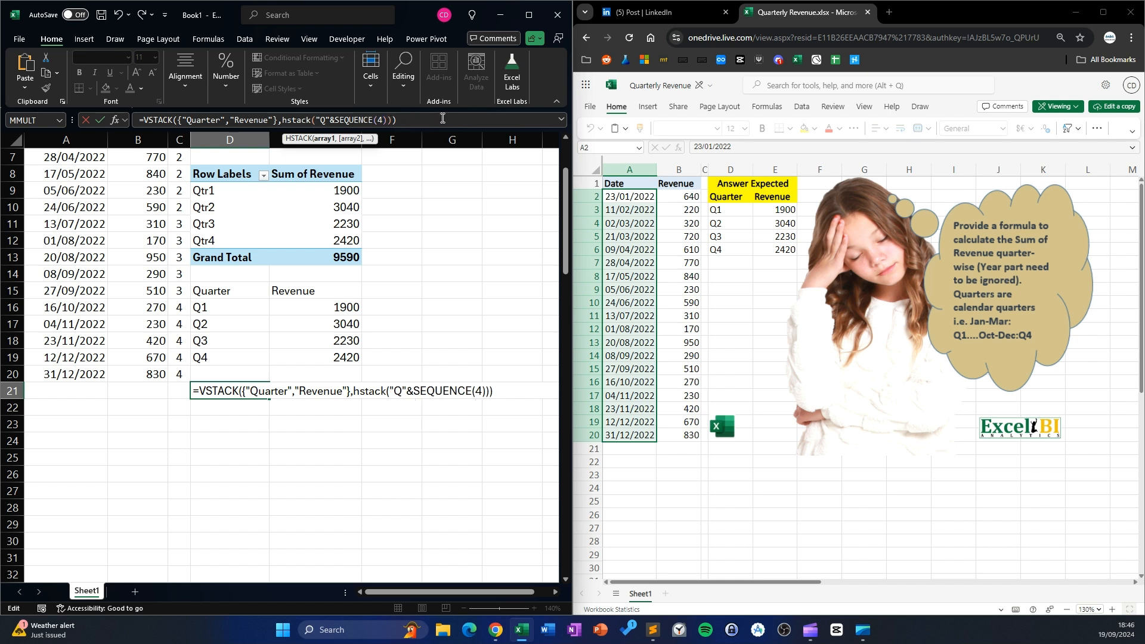
- Add the copied TRANSPOSE(BYCOL(...)) expression as HSTACK's second array, without its leading equals sign, and commit the D21 formula
{"action": "type", "text": ","}
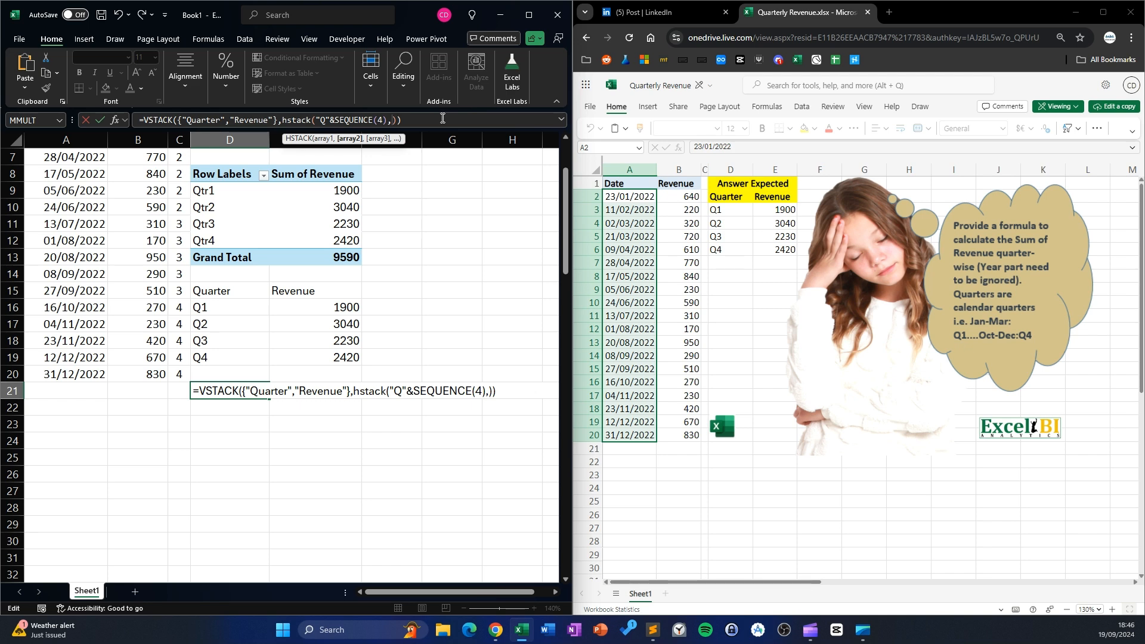
{"action": "key", "text": "super+v"}
{"action": "left_click", "coordinate": [493, 289]}
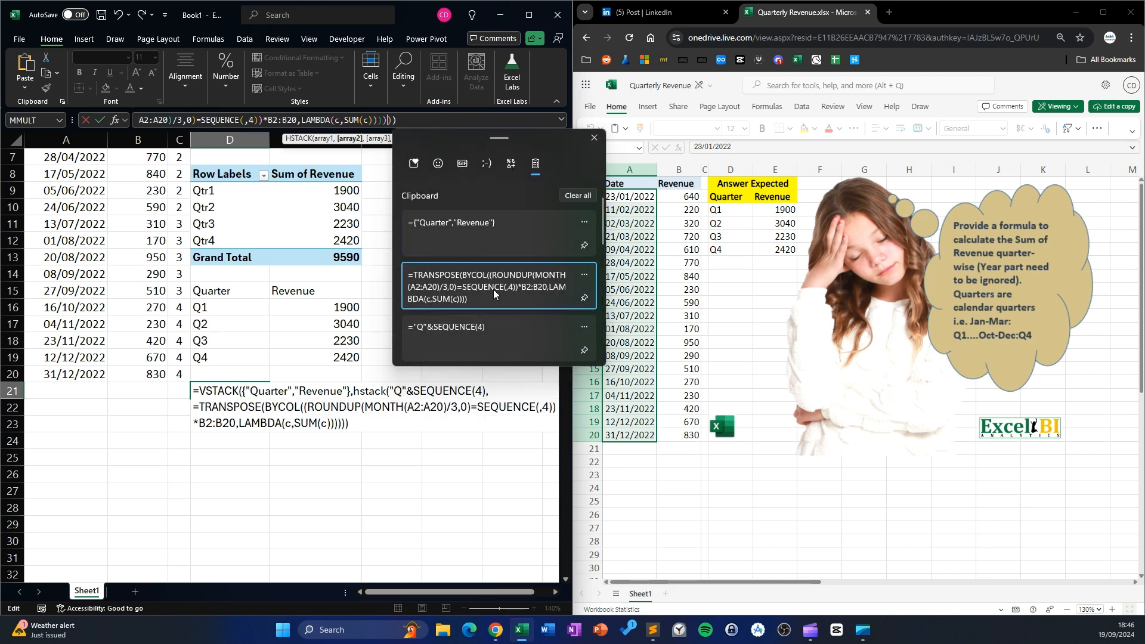
{"action": "left_click", "coordinate": [561, 120]}
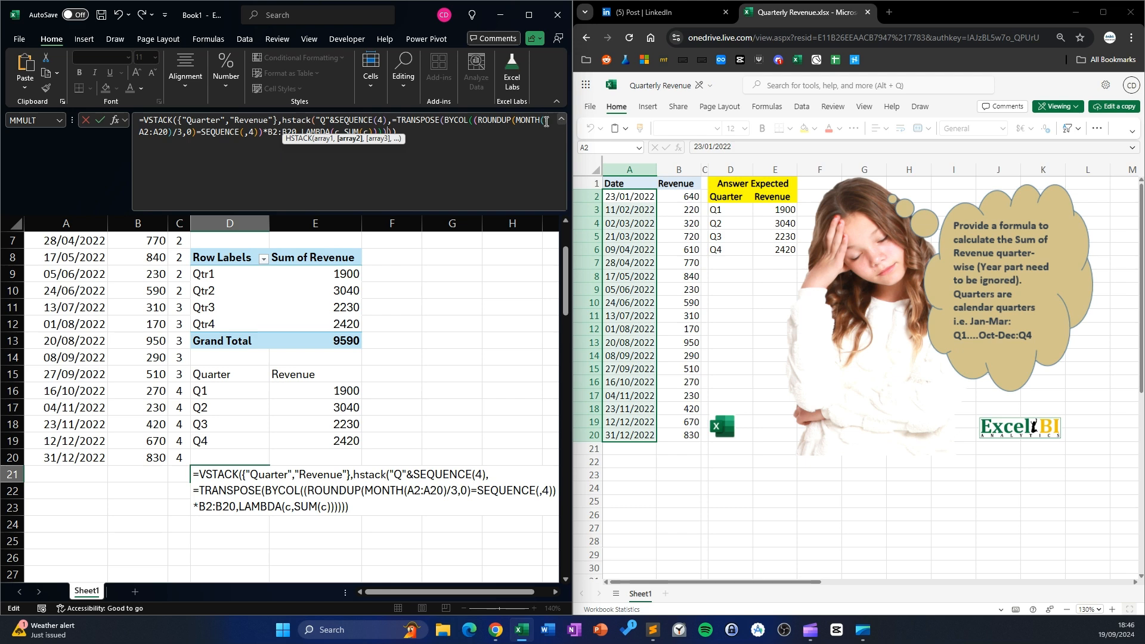
{"action": "left_click", "coordinate": [398, 121]}
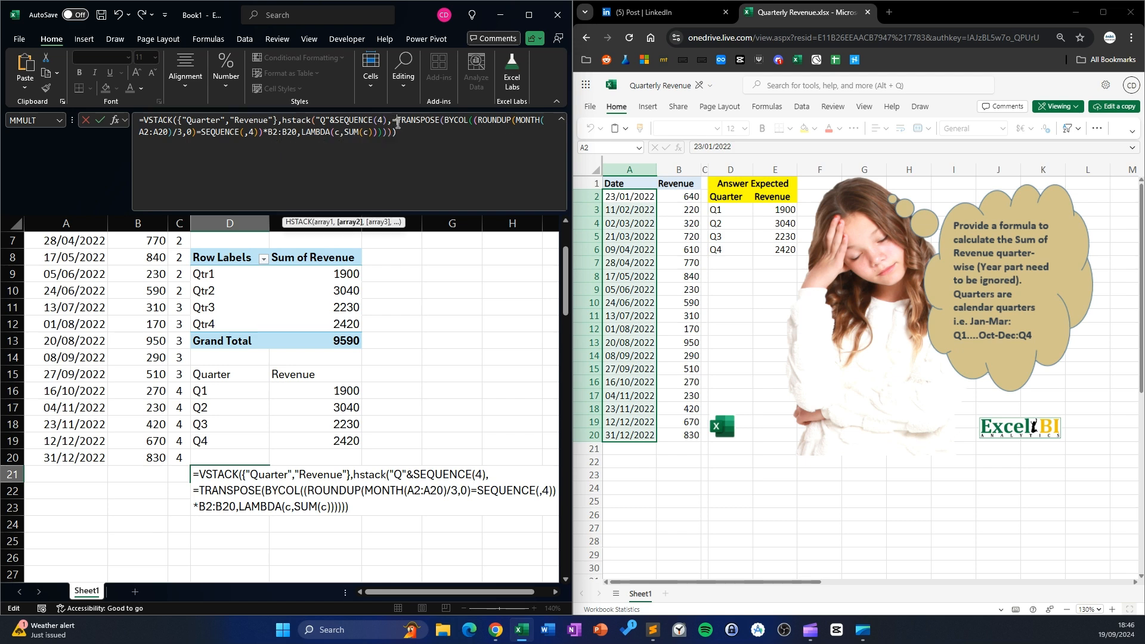
{"action": "key", "text": "BackSpace"}
{"action": "key", "text": "Return"}
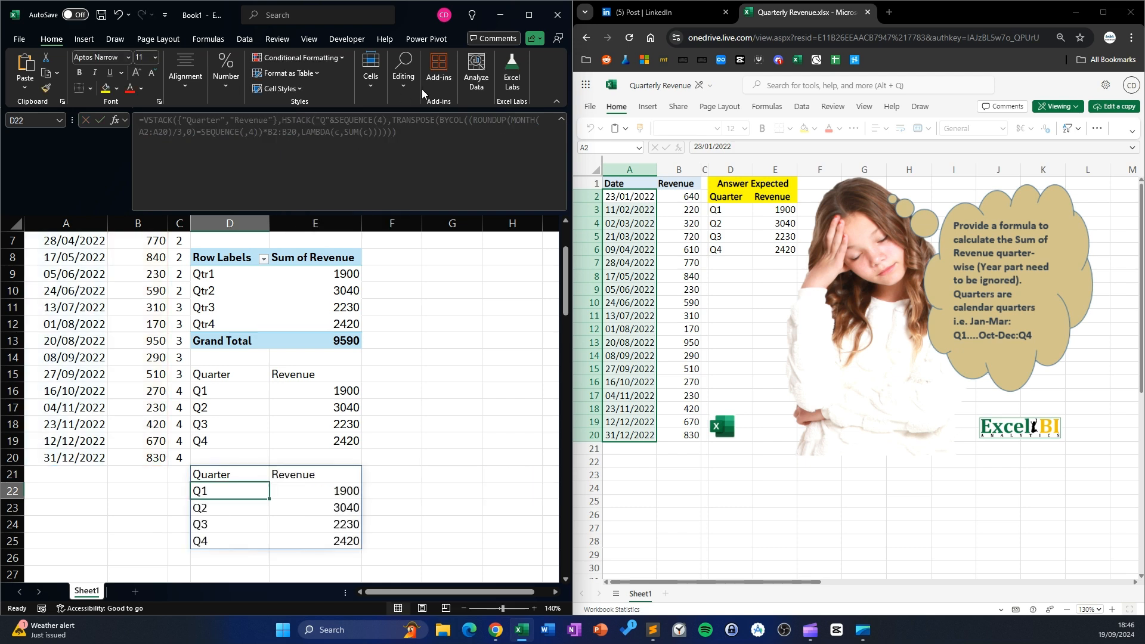
- Review the complete D21 formula and compare its spilled table with the expected answer and the other solutions on the sheet
{"action": "left_click", "coordinate": [454, 474]}
{"action": "left_click", "coordinate": [225, 473]}
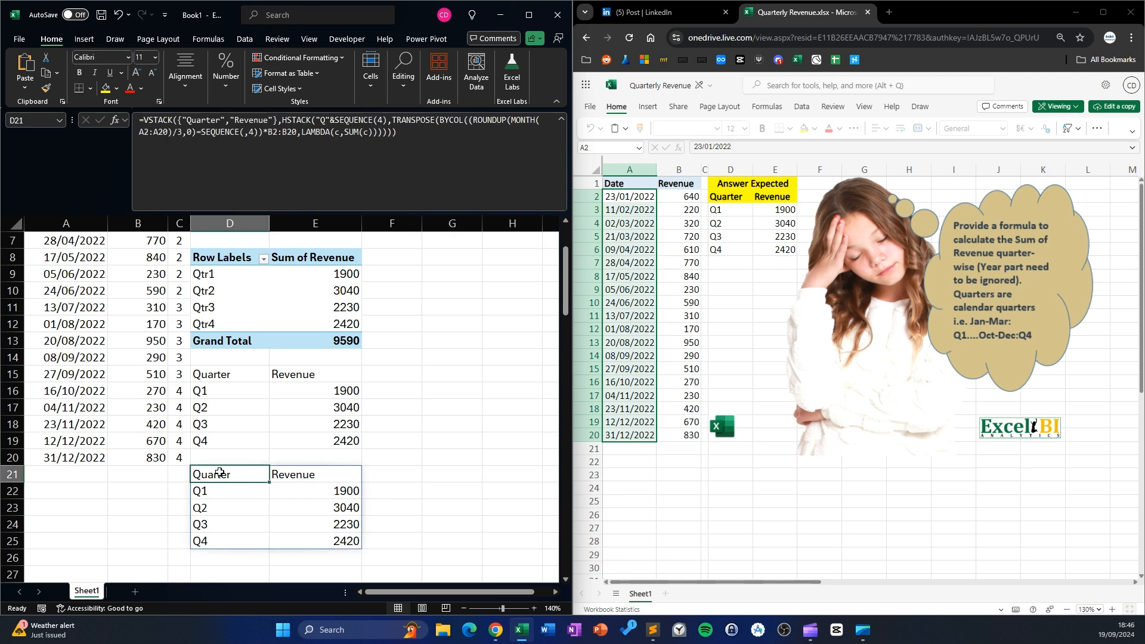
{"action": "scroll", "coordinate": [331, 417], "scroll_direction": "up", "scroll_amount": 2}
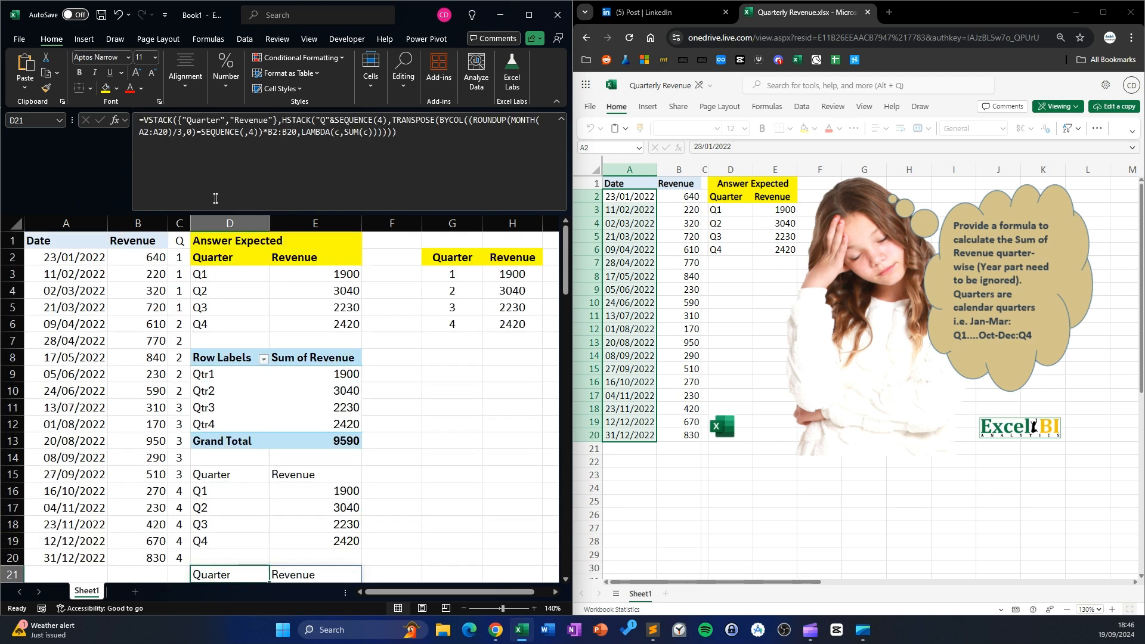
{"action": "scroll", "coordinate": [294, 281], "scroll_direction": "down", "scroll_amount": 2}
{"action": "scroll", "coordinate": [292, 417], "scroll_direction": "down", "scroll_amount": 1}
{"action": "scroll", "coordinate": [382, 358], "scroll_direction": "up", "scroll_amount": 1}
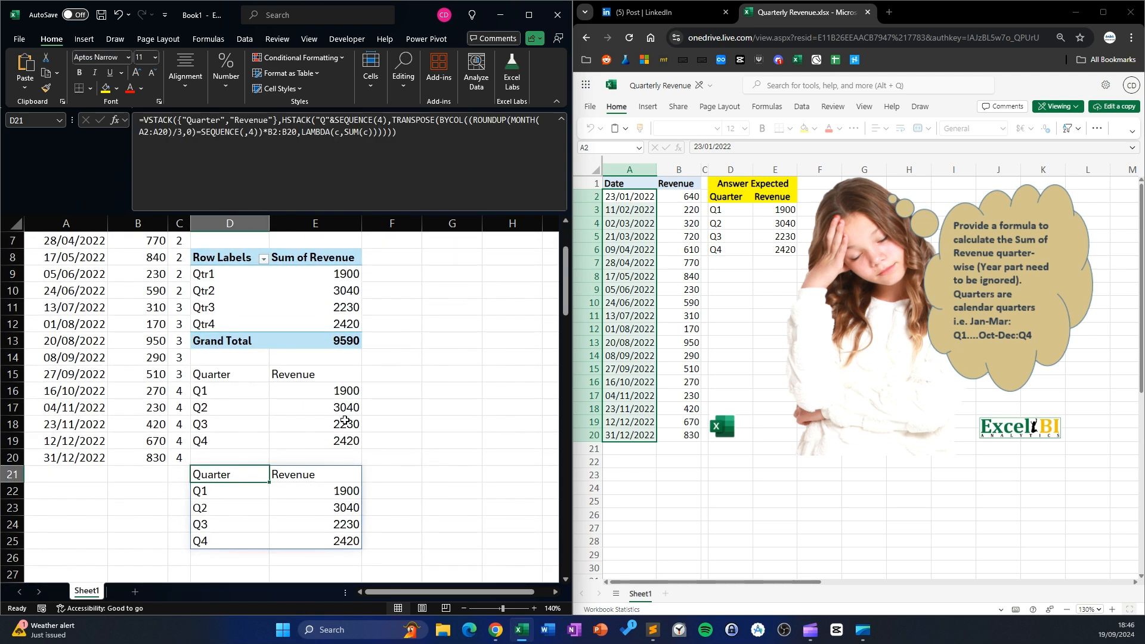